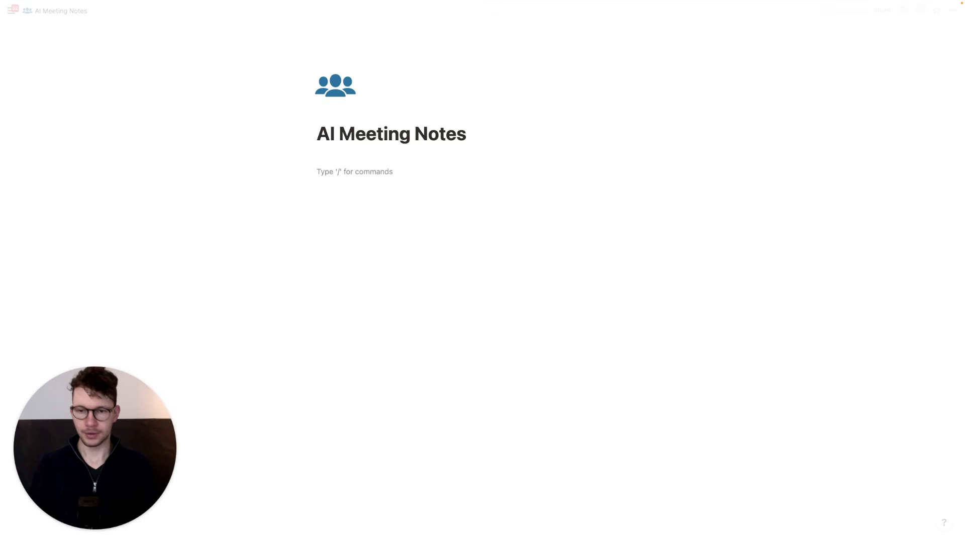
Insert an inline table database on the AI Meeting Notes page and title it "My Meetings"
text(/table)
key(Return)
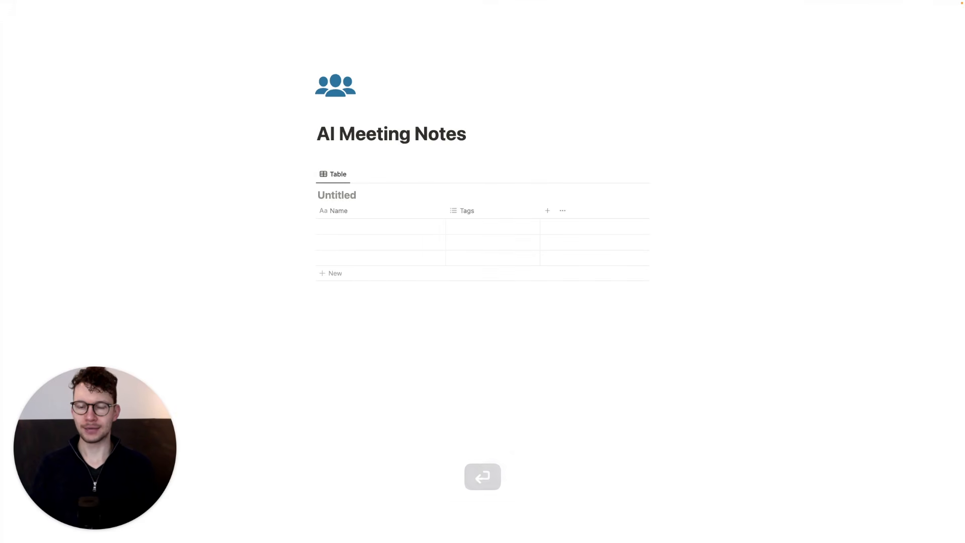
text(My Meetings)
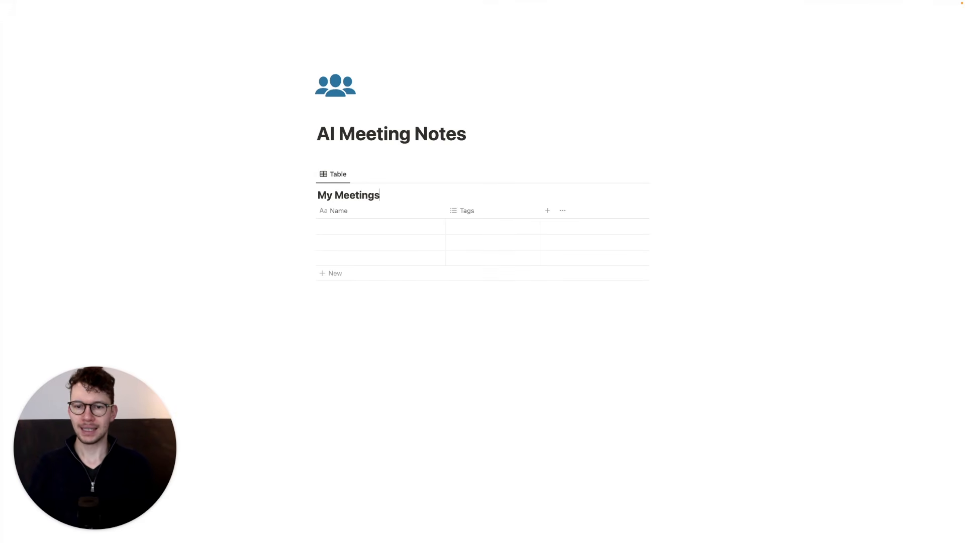
Add a second inline database below the first one and title it "My Meeting Tasks"
click(385, 316)
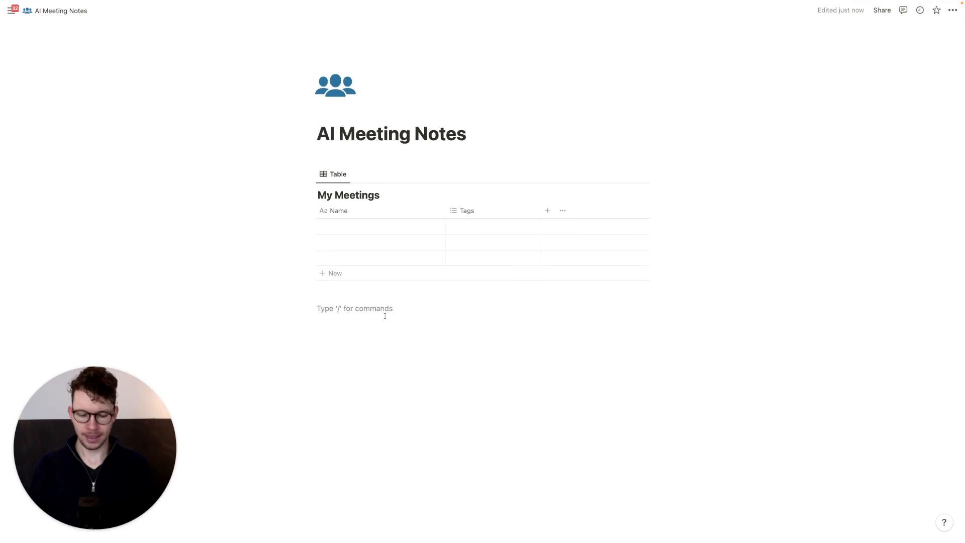
text(/data)
key(Return)
text(My Meeting Tasks)
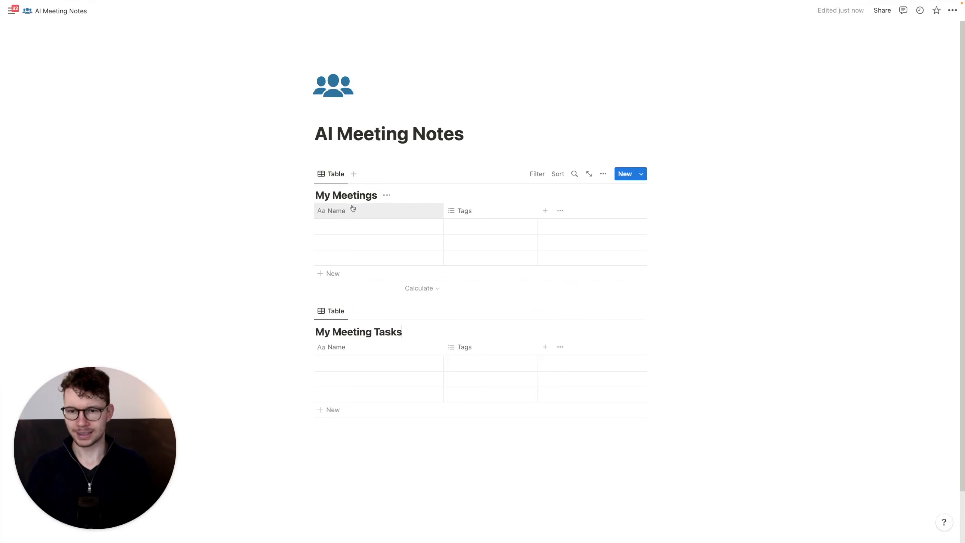
Rename the Tags property in My Meetings to "Summary" and change its type to Text
click(468, 211)
key(super+a)
text(Summary)
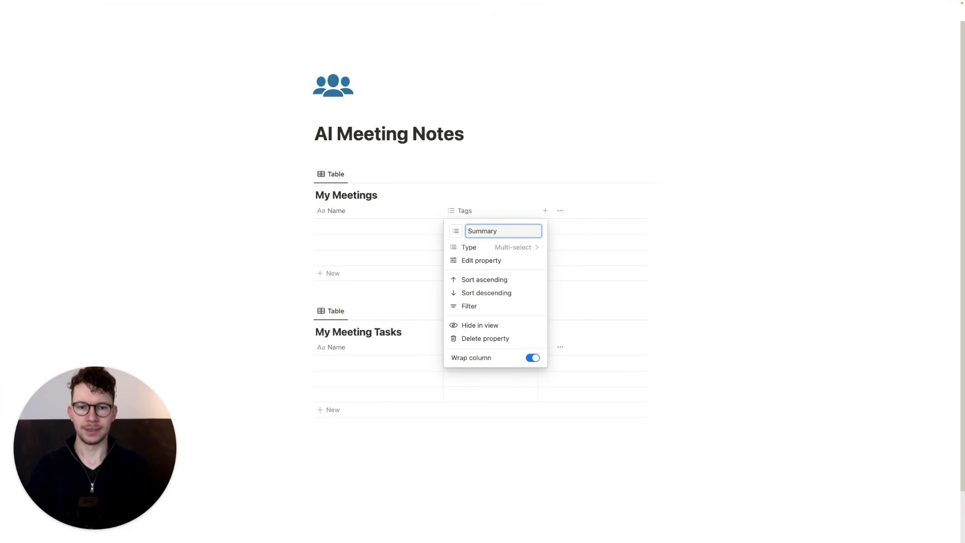
click(482, 248)
click(465, 297)
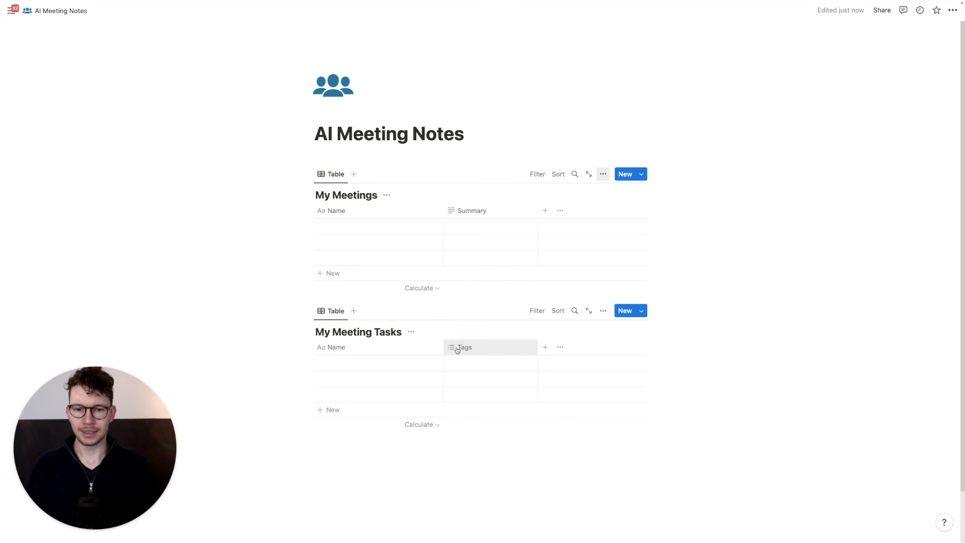
Turn the Tags property in My Meeting Tasks into a narrower Checkbox column named "Done?"
click(475, 350)
key(super+a)
text(Done?)
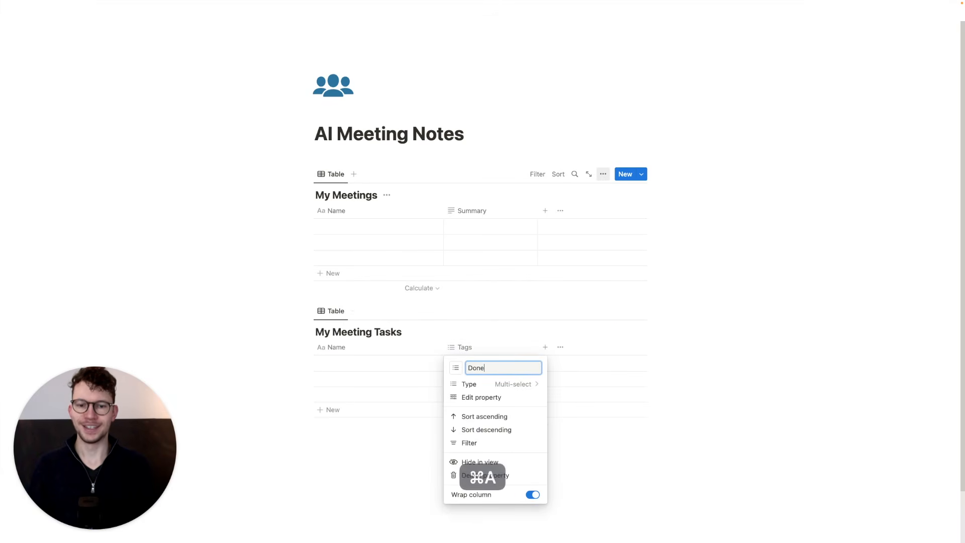
click(487, 390)
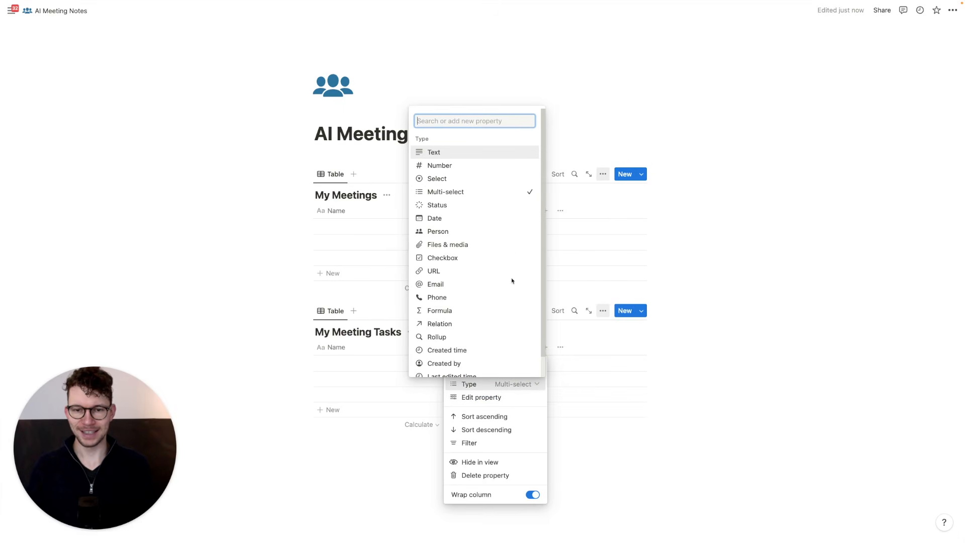
click(439, 256)
drag(539, 352, 490, 351)
Add a relation property from My Meeting Tasks to My Meetings, also shown on My Meetings under the name "Meeting"
click(490, 350)
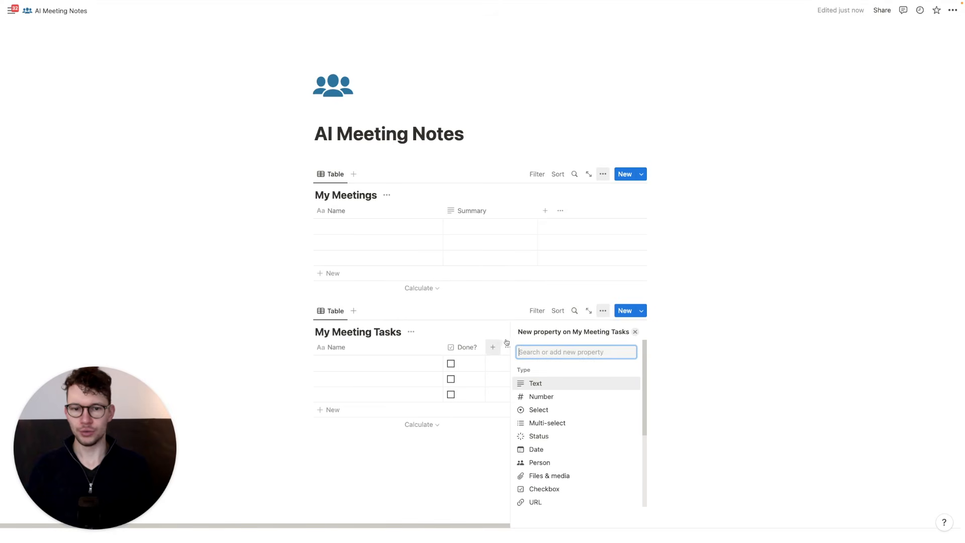
text(rela)
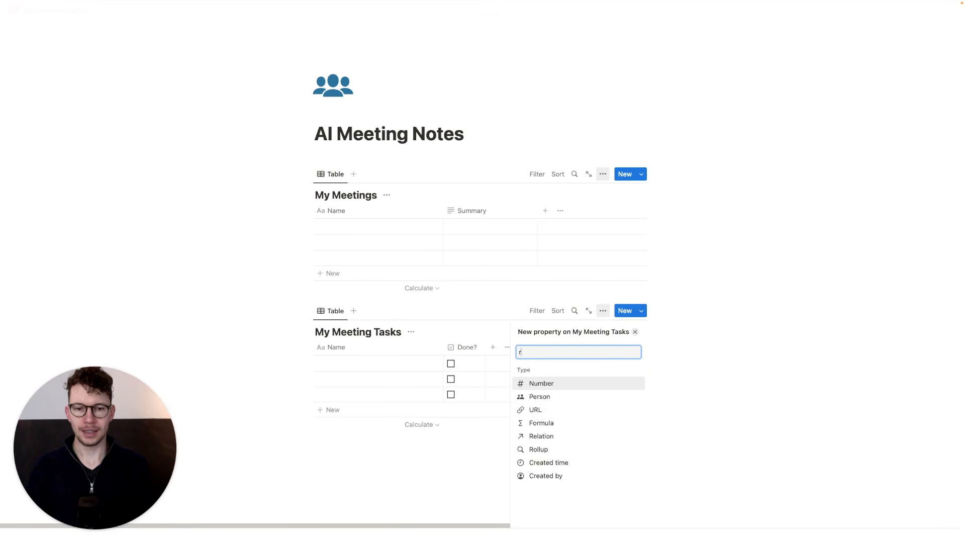
click(543, 383)
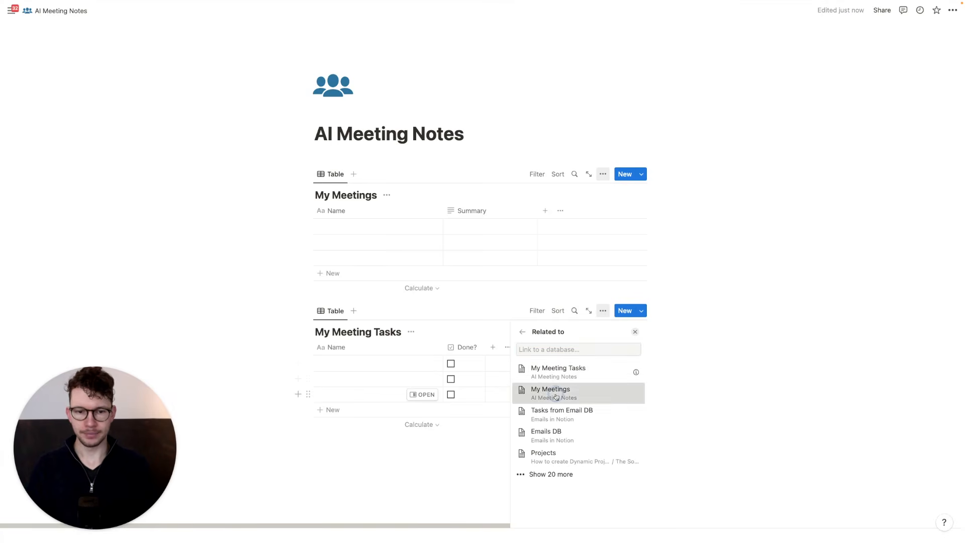
click(552, 392)
click(623, 395)
click(575, 420)
text(M)
click(558, 443)
click(462, 493)
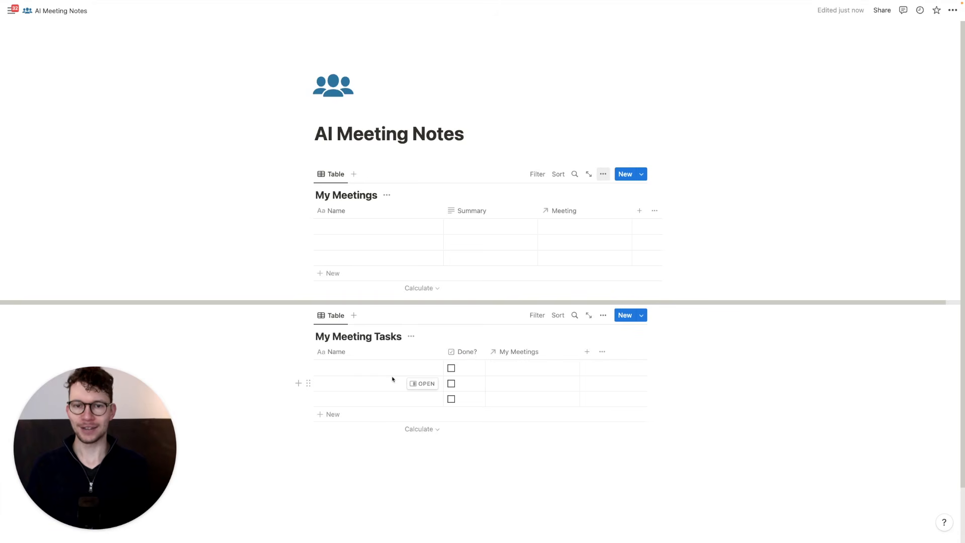
Delete all the empty rows from the My Meetings and My Meeting Tasks databases
drag(261, 225, 333, 260)
key(Delete)
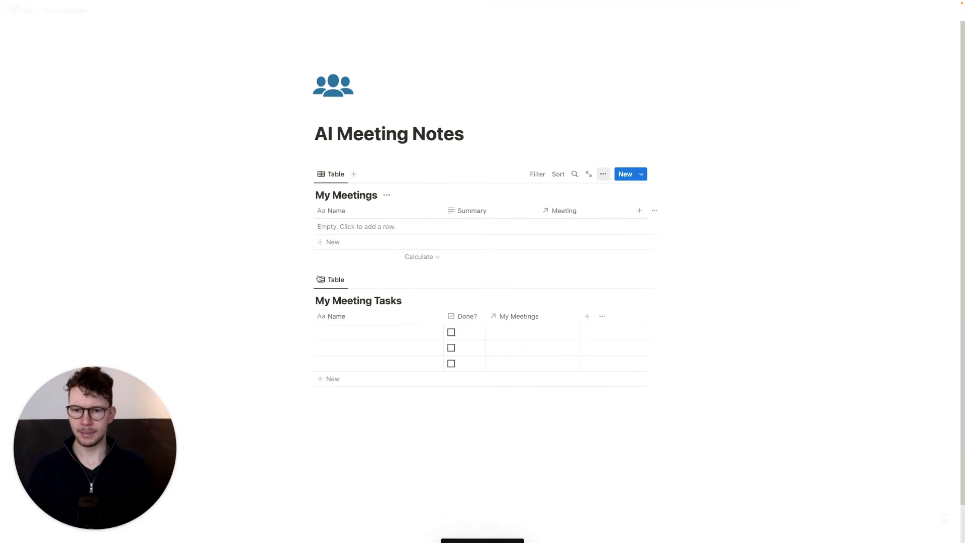
drag(293, 338, 325, 367)
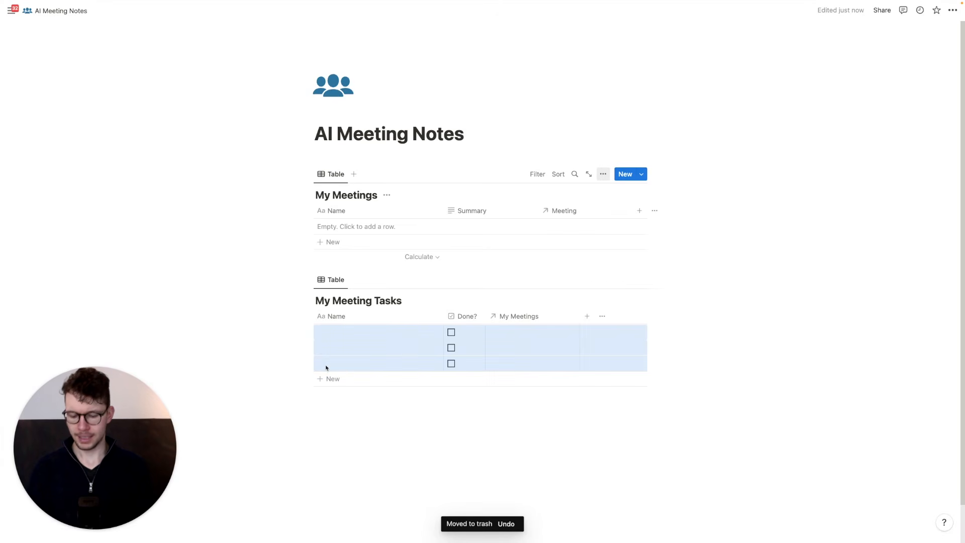
key(Delete)
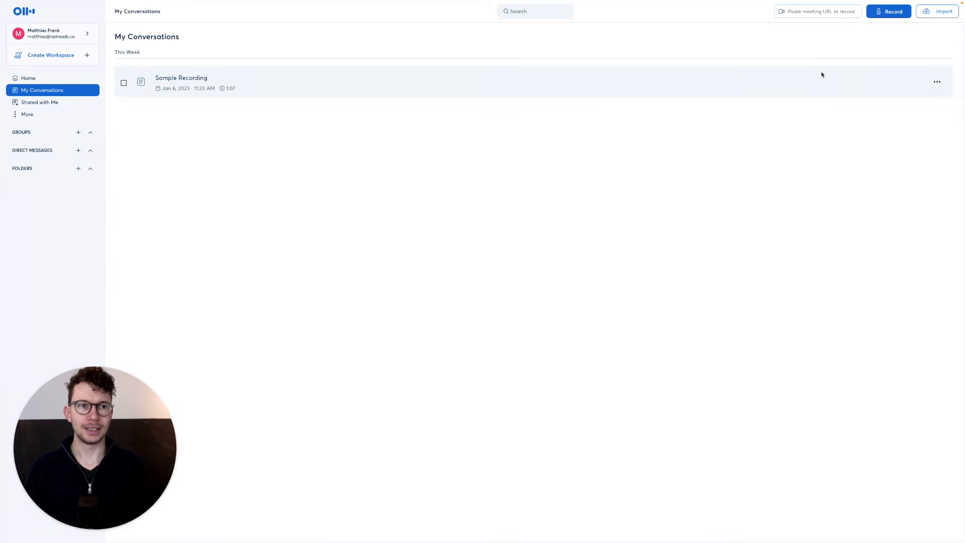
Switch to Otter and record a short test conversation, allowing microphone access, and stop the recording
click(893, 17)
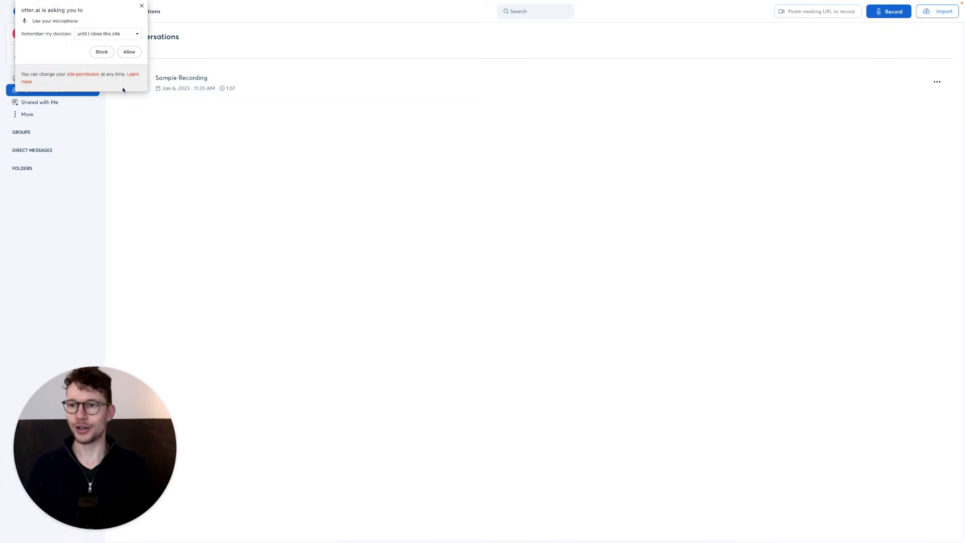
click(129, 52)
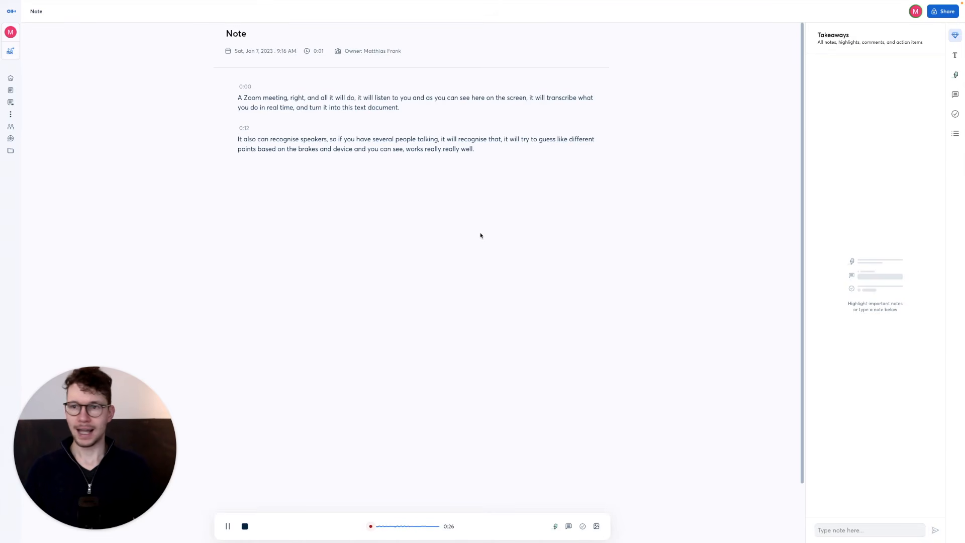
click(245, 526)
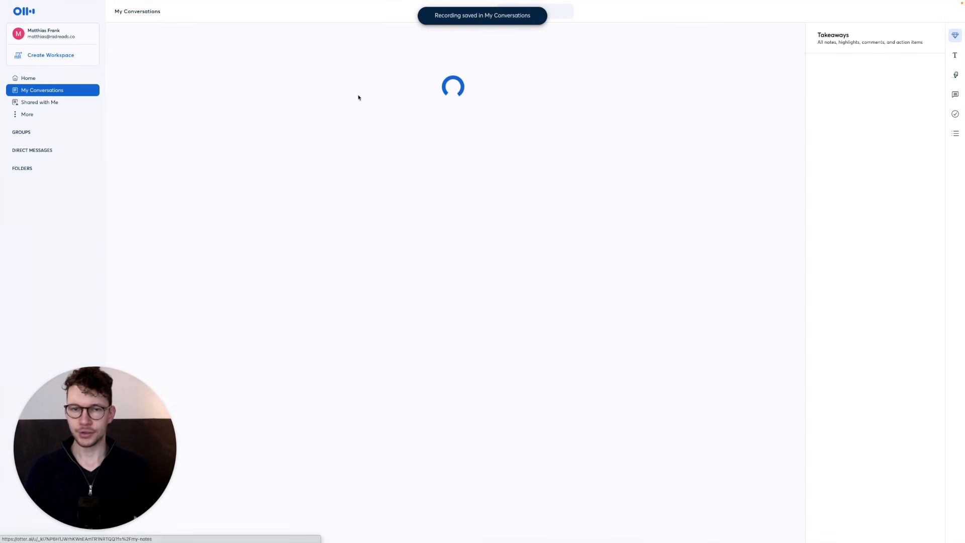
Review the Sample Recording transcript with its playback paused and return to My Conversations
click(338, 182)
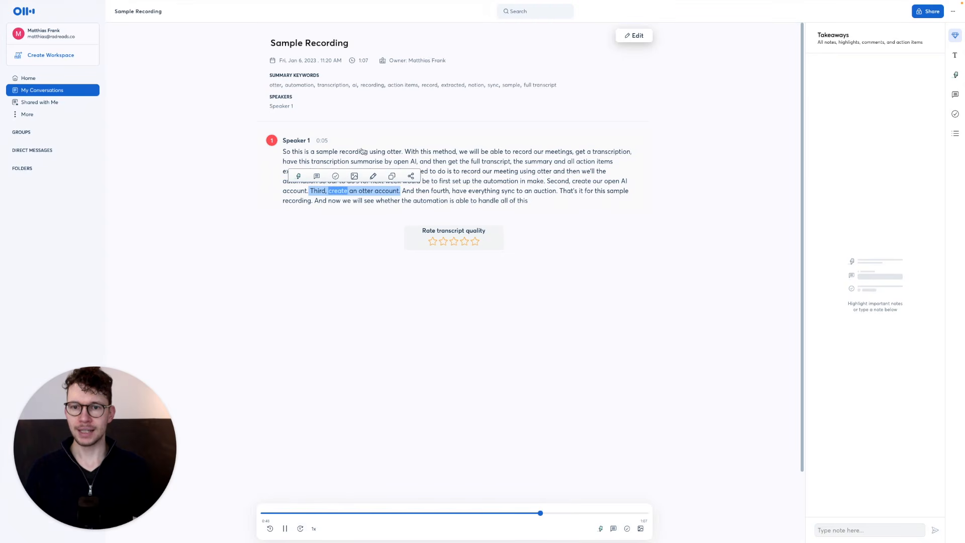
click(284, 528)
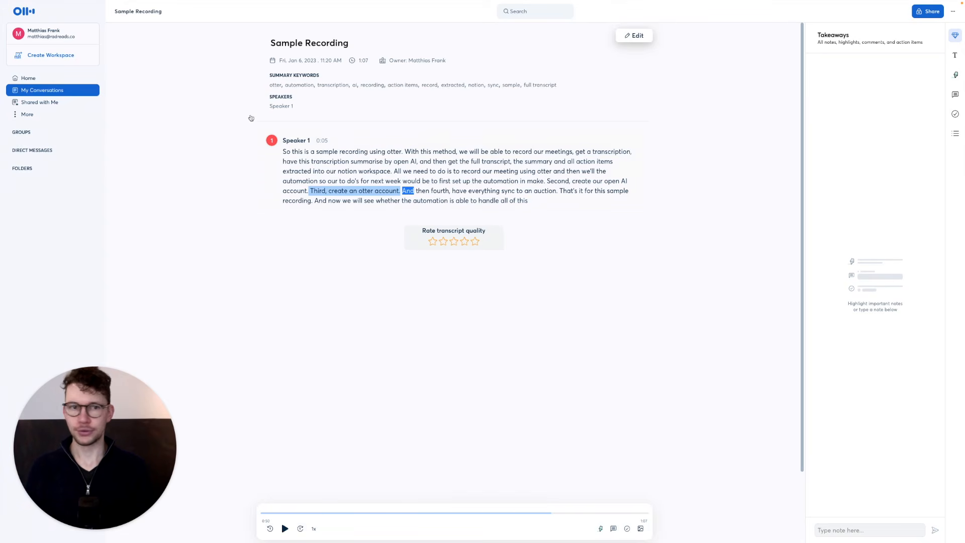
click(75, 92)
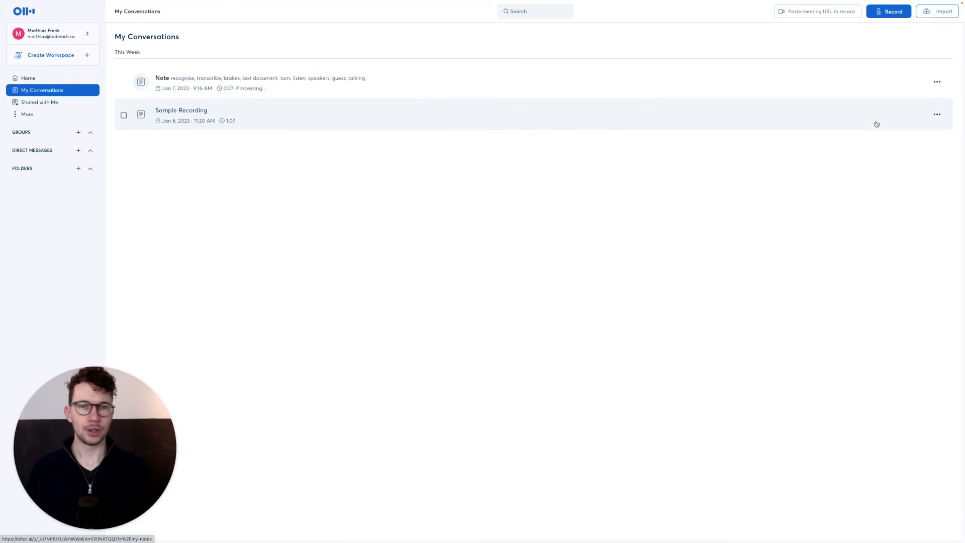
Examine the export options for the Sample Recording without exporting it
click(936, 114)
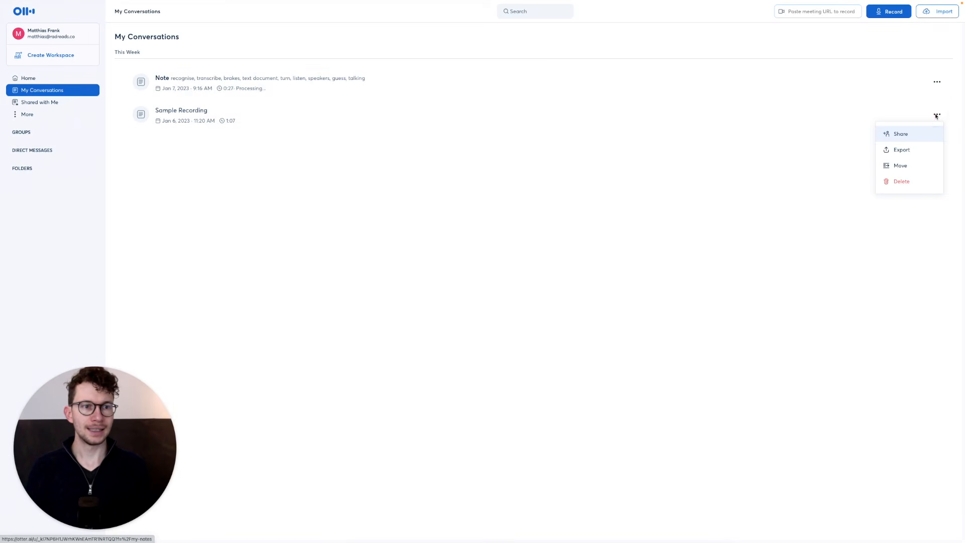
click(899, 149)
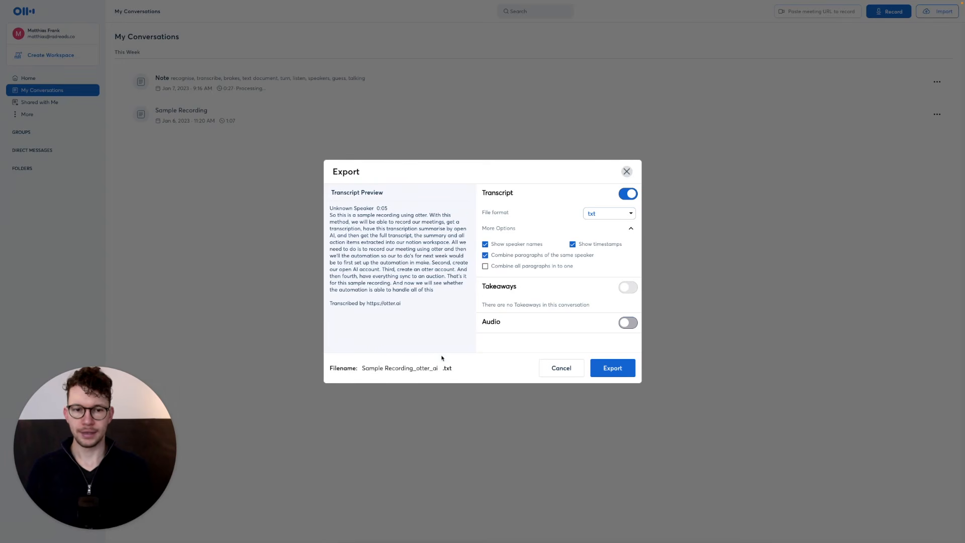
click(561, 369)
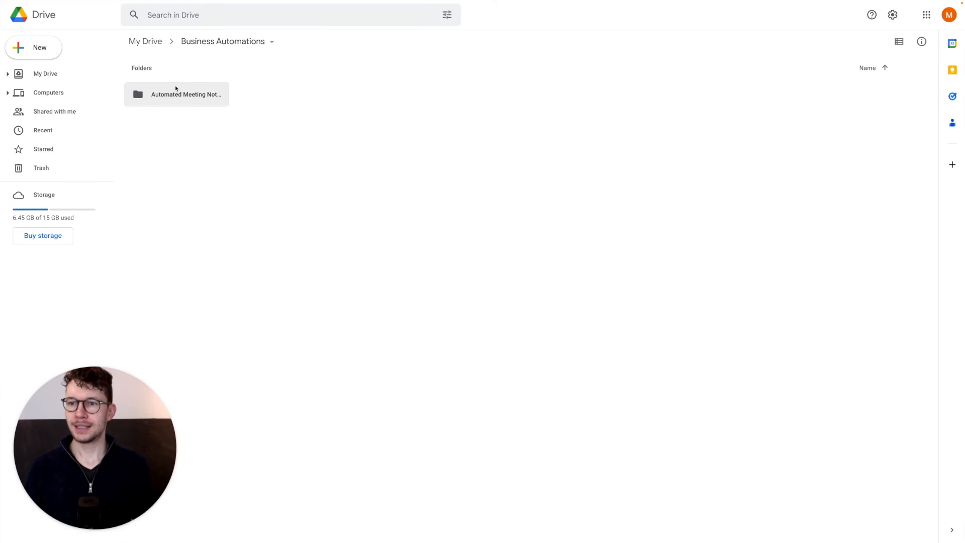
Switch to Google Drive and open the Automated Meeting Notes folder inside Business Automations
double_click(210, 93)
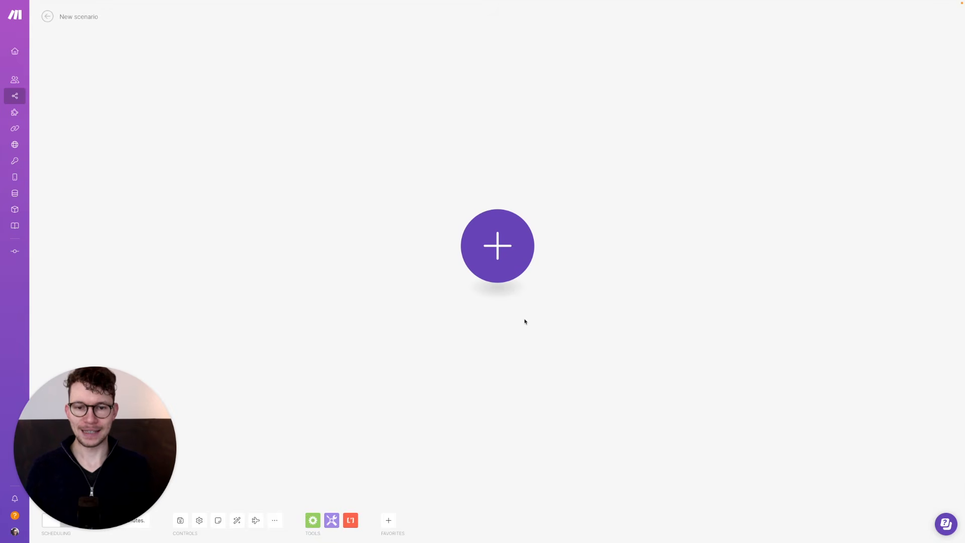
Switch to Make and add the Google Drive "Watch Files in a Folder" module as the new scenario's trigger
click(497, 247)
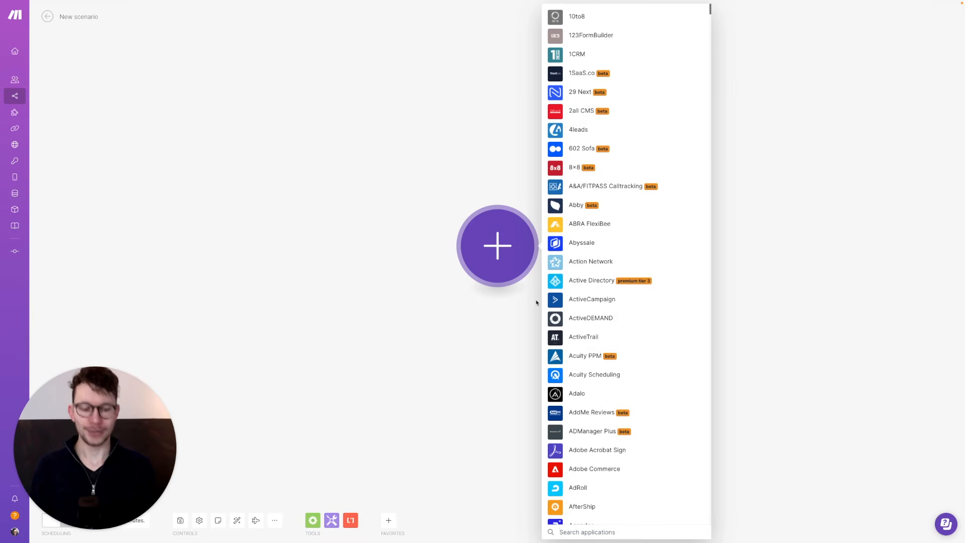
text(google drive)
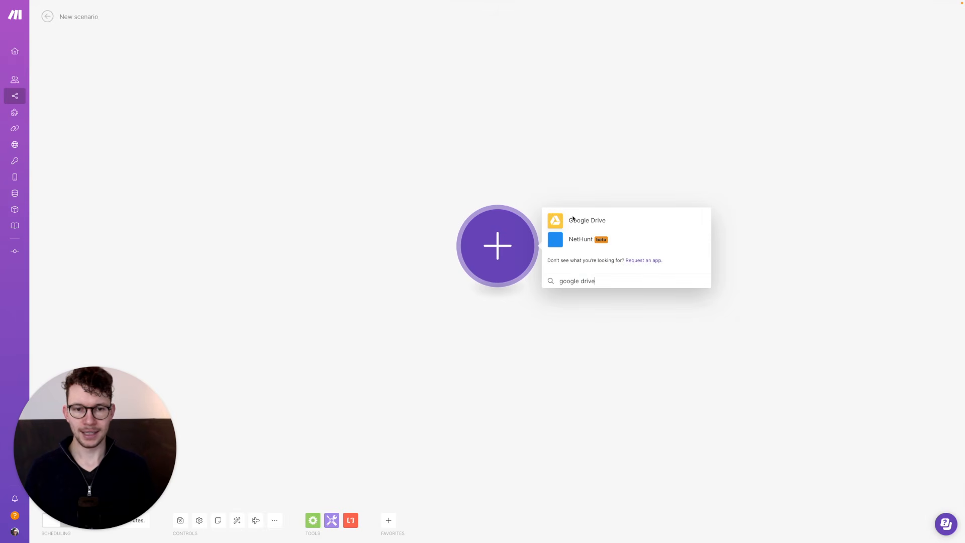
click(565, 221)
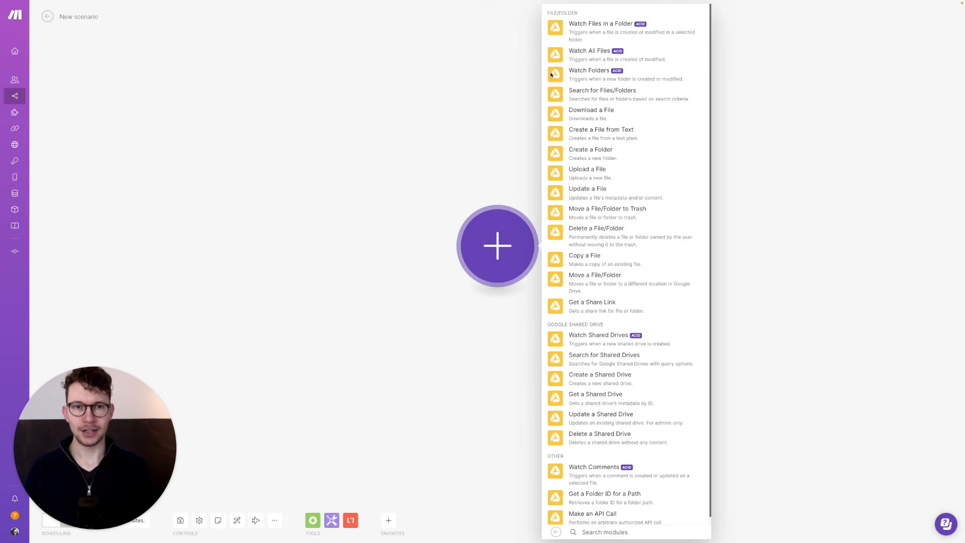
click(586, 36)
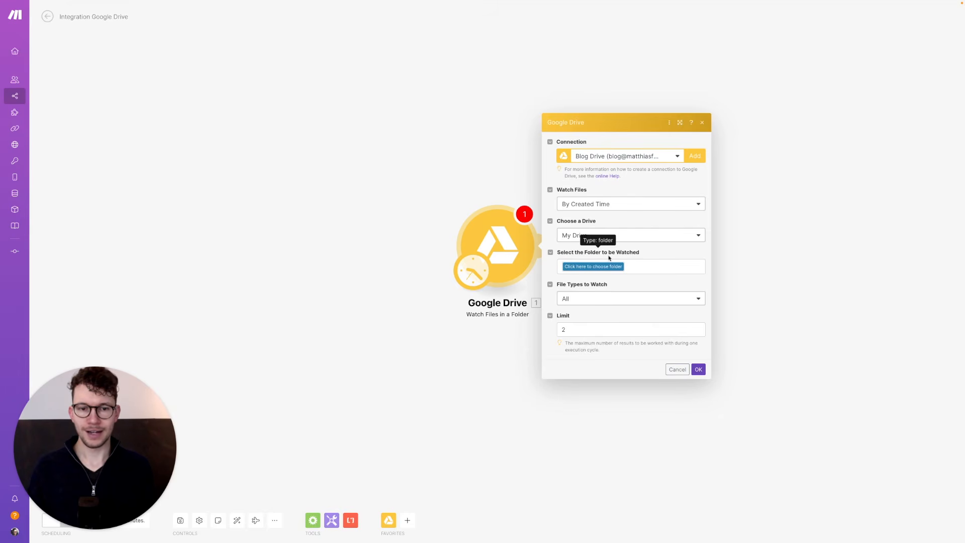
Set the trigger to watch the Automated Meeting Notes folder inside Business Automations and save the module settings
click(585, 267)
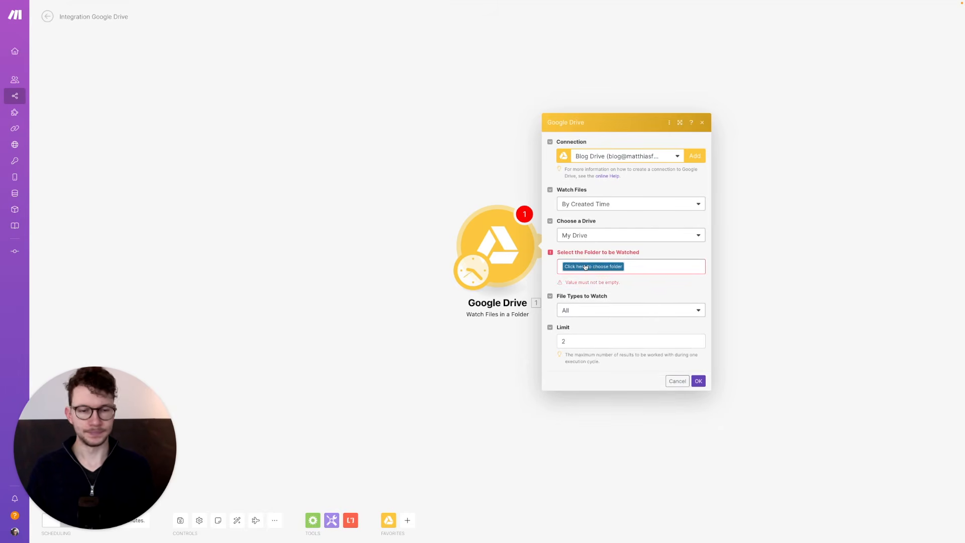
click(586, 266)
click(580, 291)
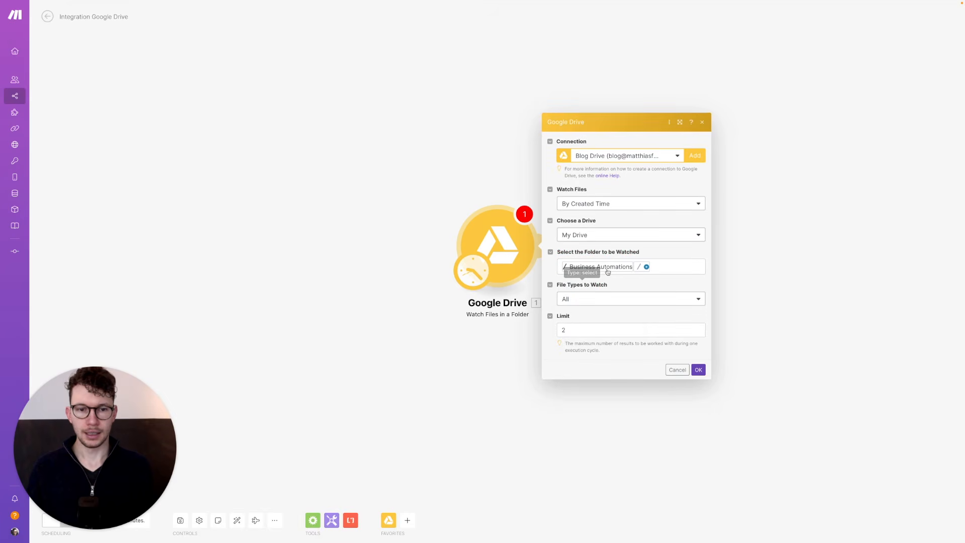
click(647, 267)
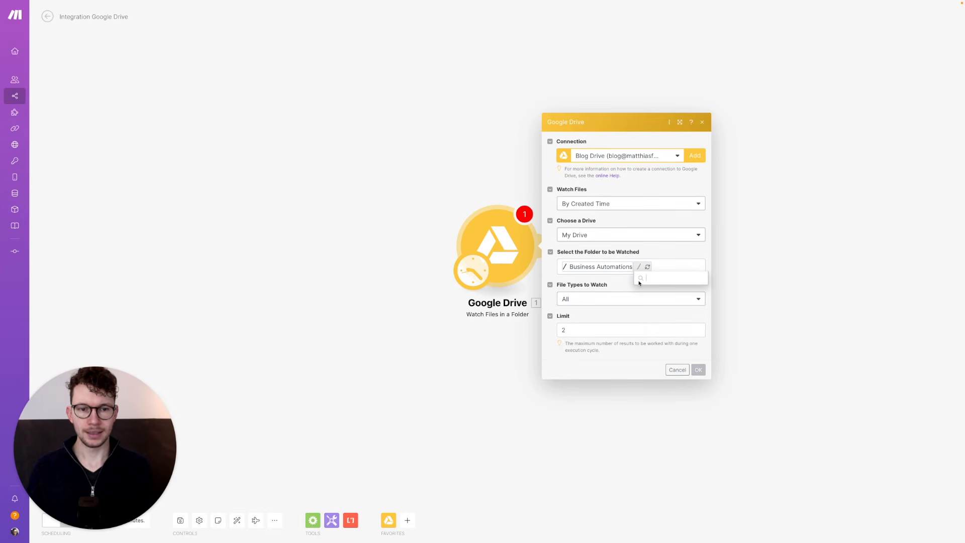
click(647, 267)
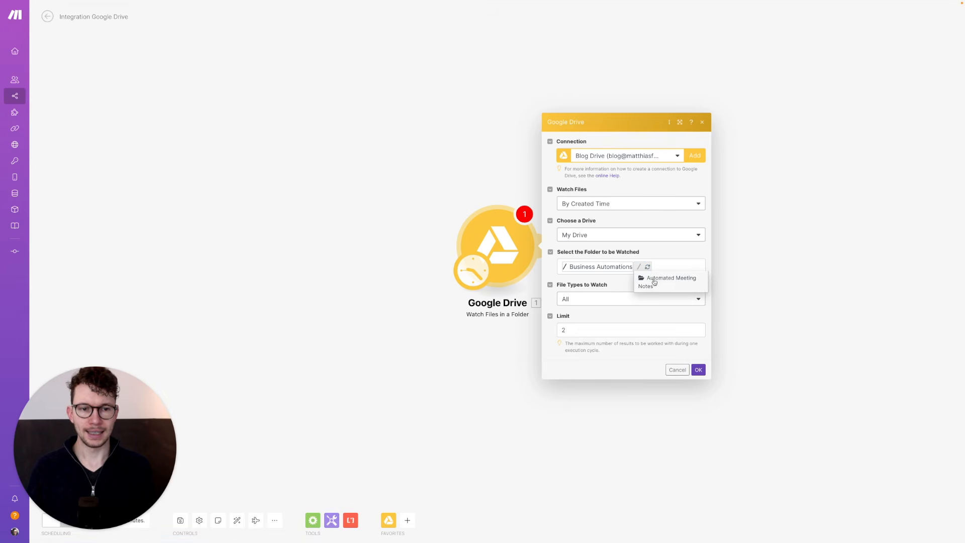
click(653, 277)
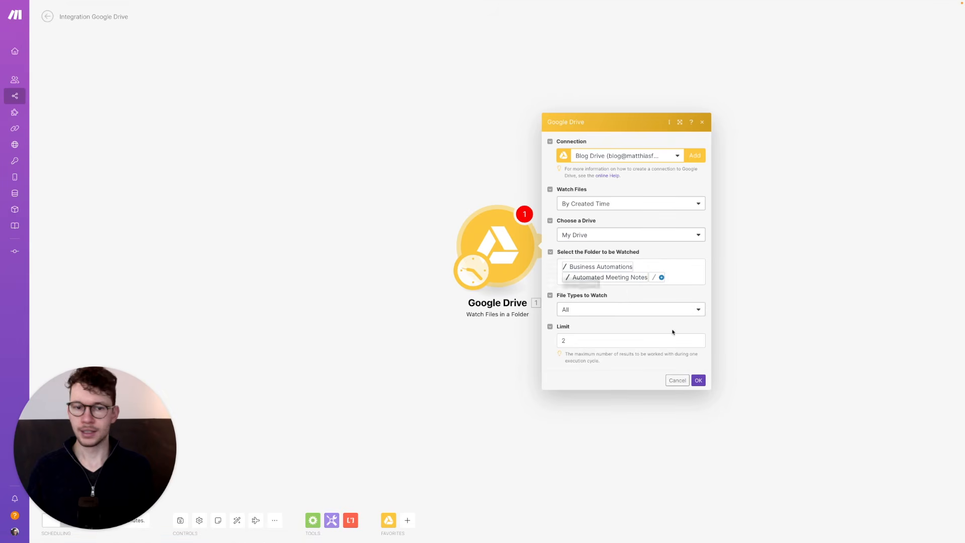
click(577, 342)
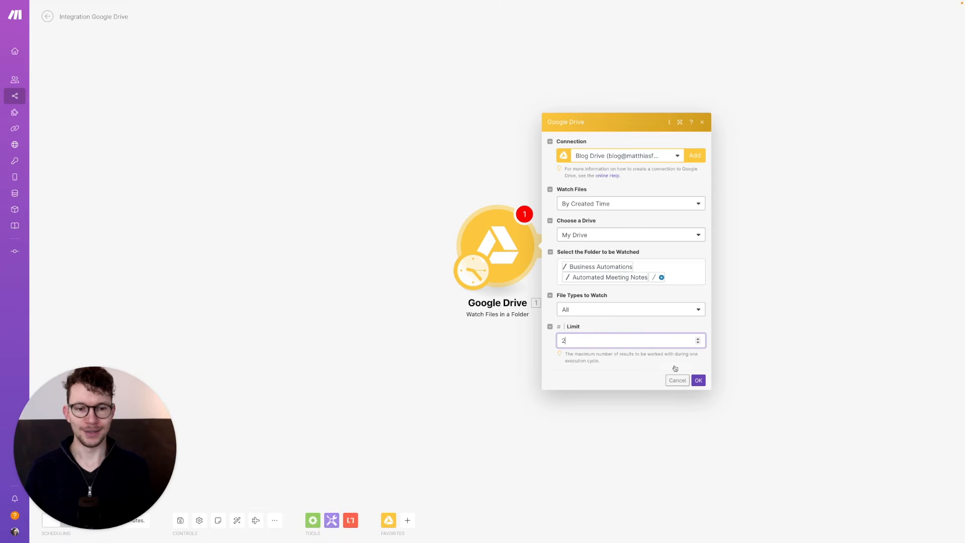
click(698, 381)
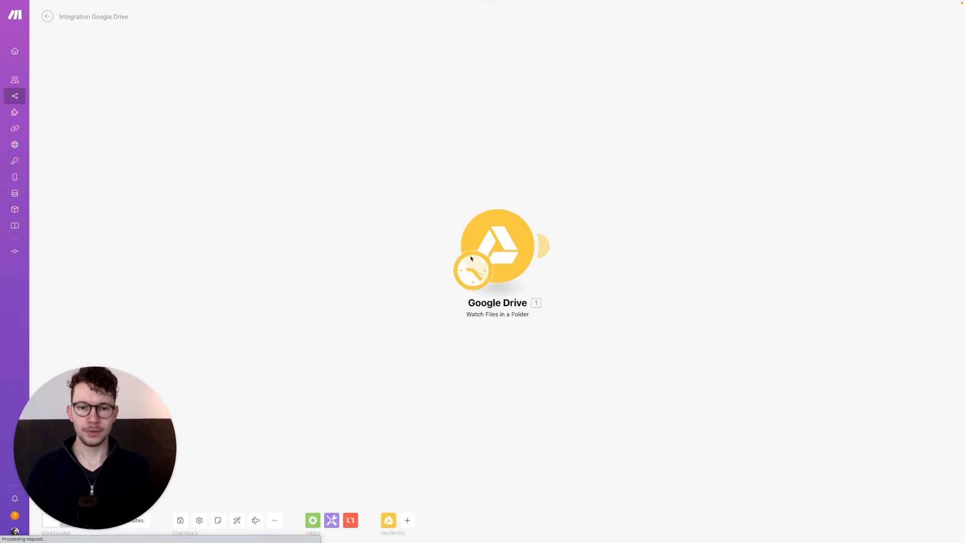
Run only the "Watch Files in a Folder" module and check the file name in its output bundle
right_click(503, 245)
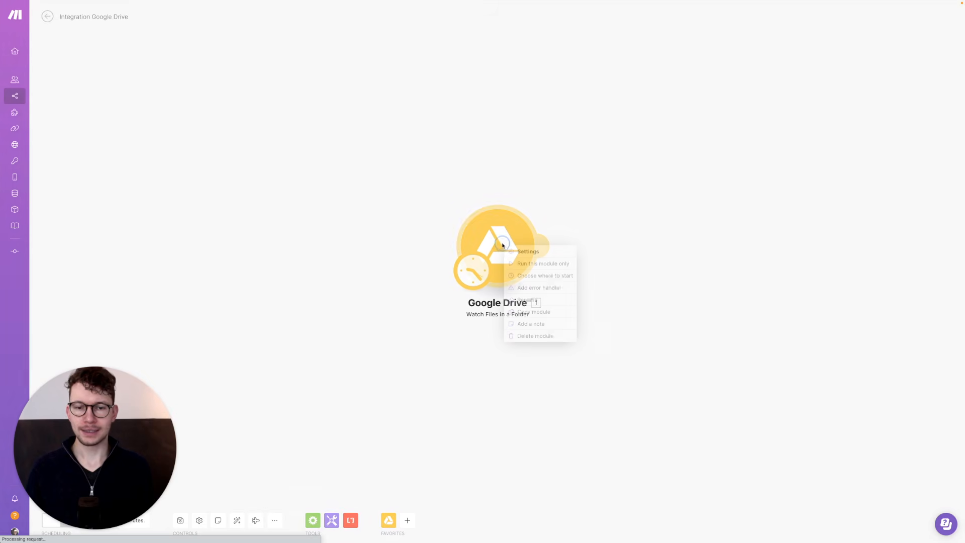
click(525, 263)
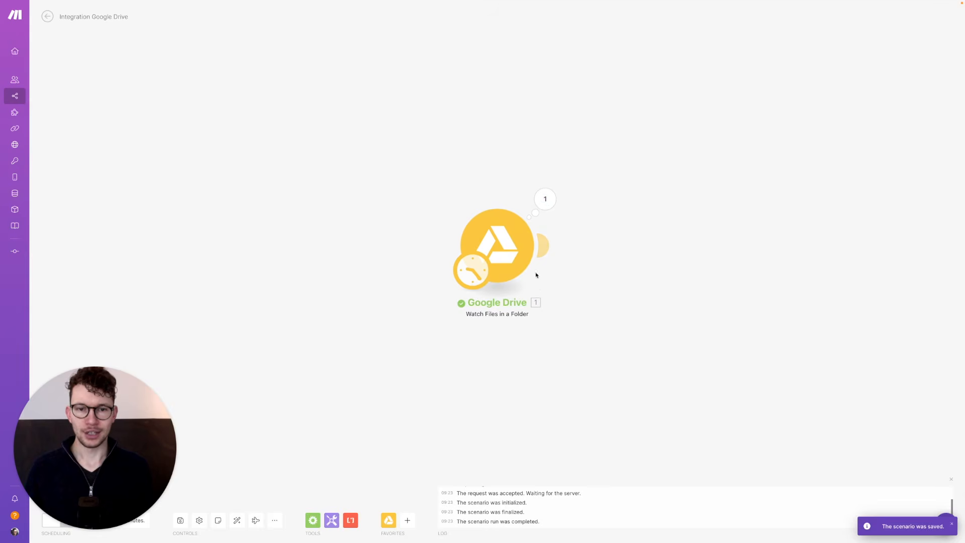
click(544, 199)
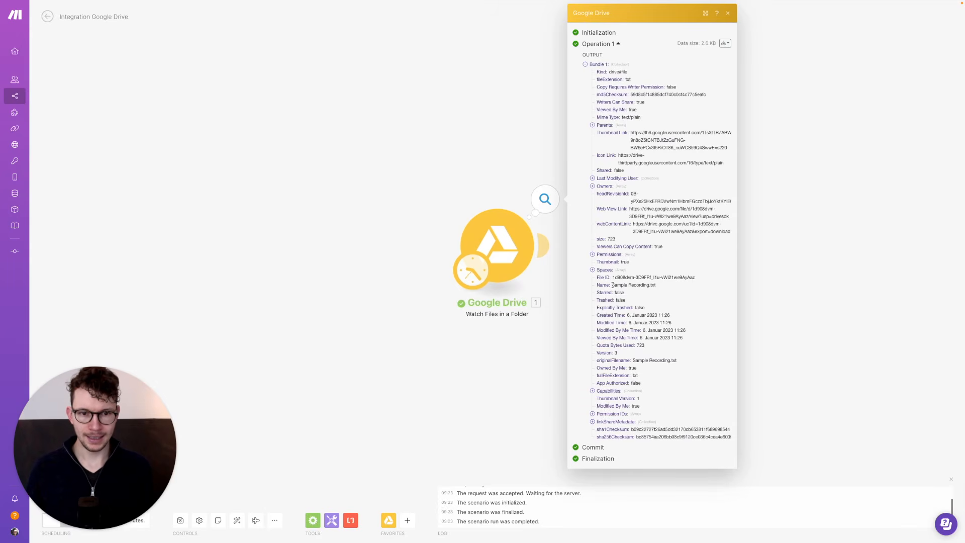
drag(612, 285, 657, 284)
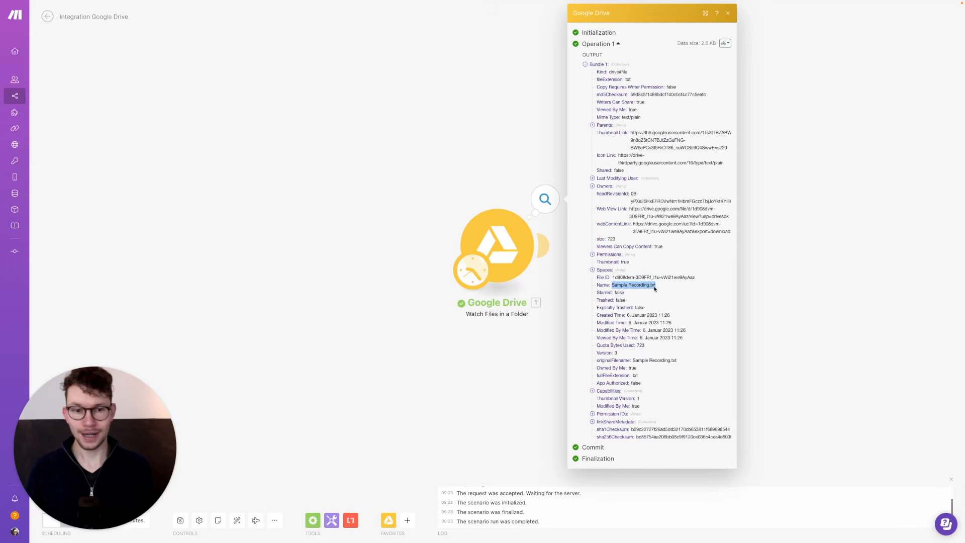
click(465, 354)
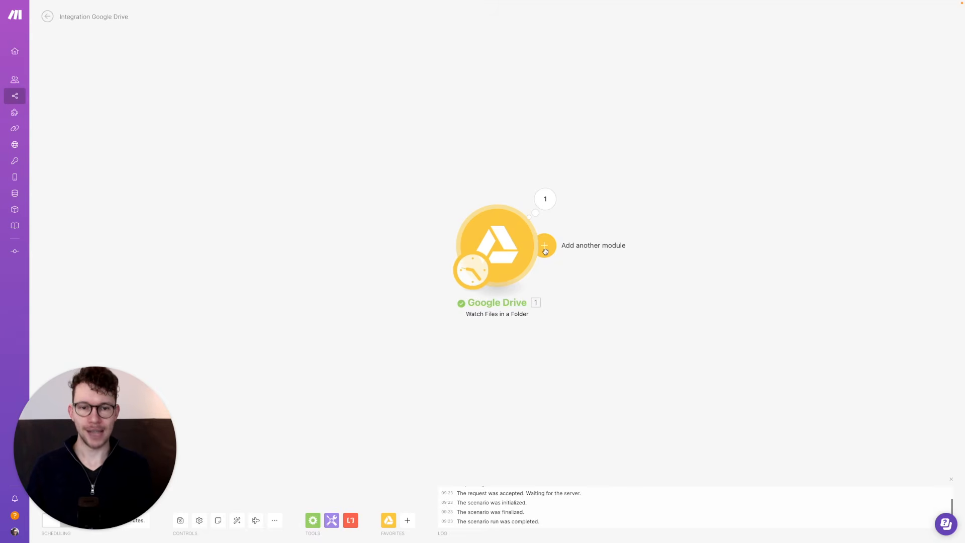
Add a Google Drive "Download a File" module after the trigger, mapping its File ID to the trigger's File ID
click(545, 250)
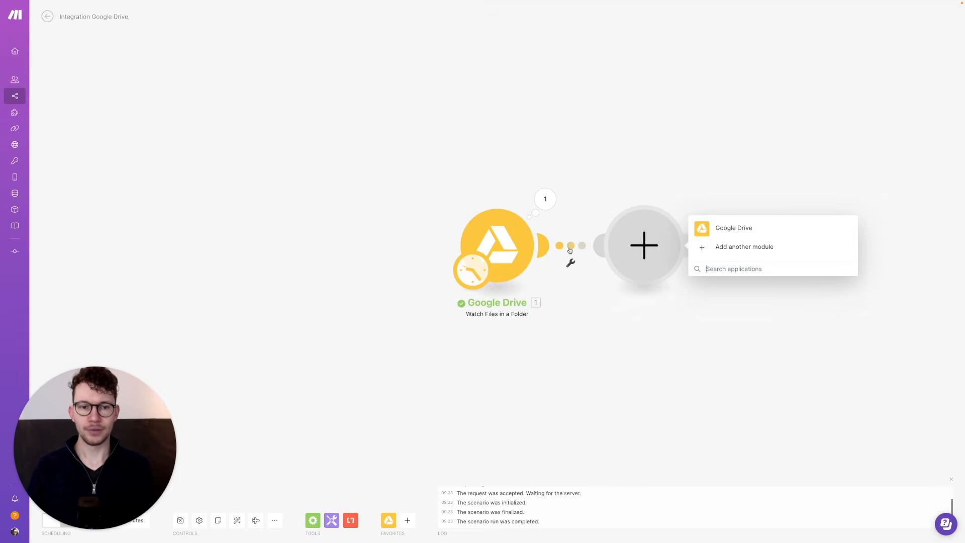
click(717, 228)
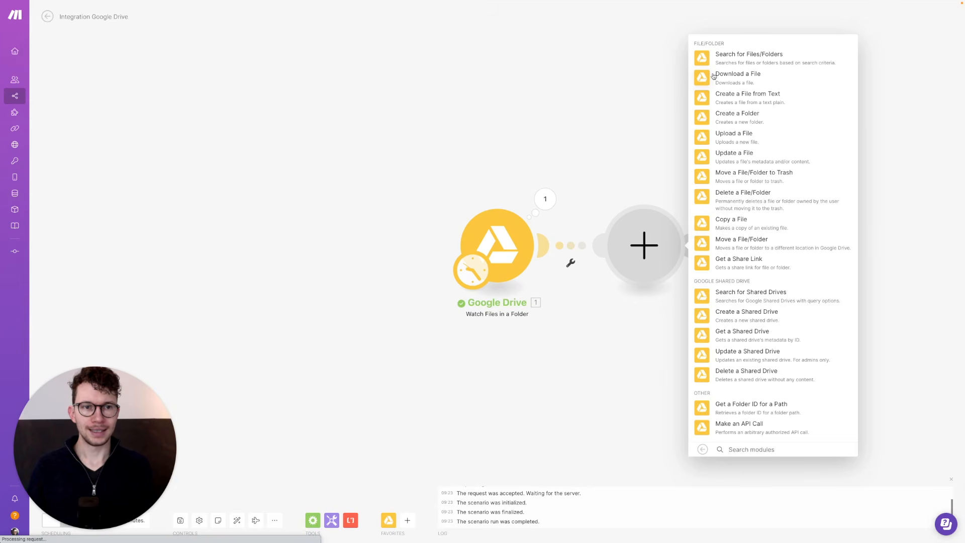
click(714, 76)
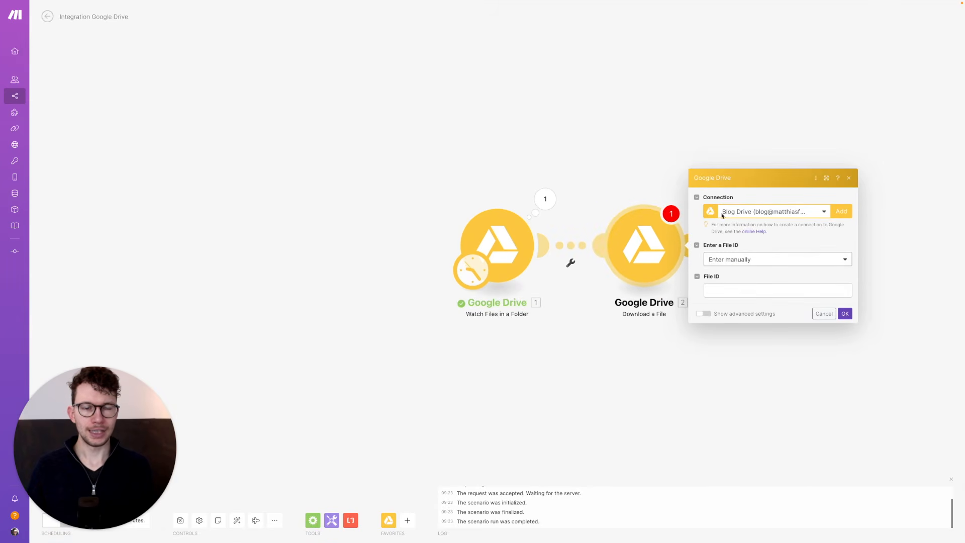
click(726, 292)
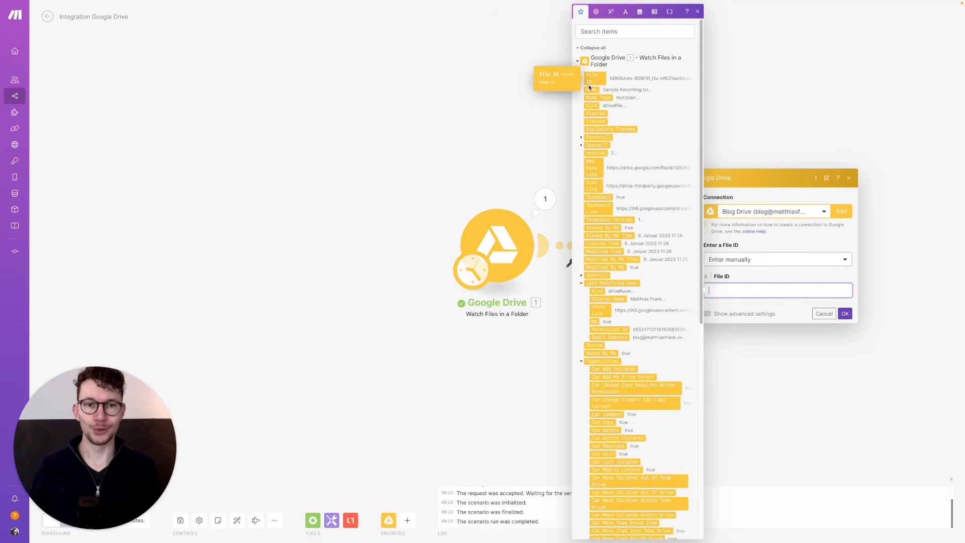
click(594, 80)
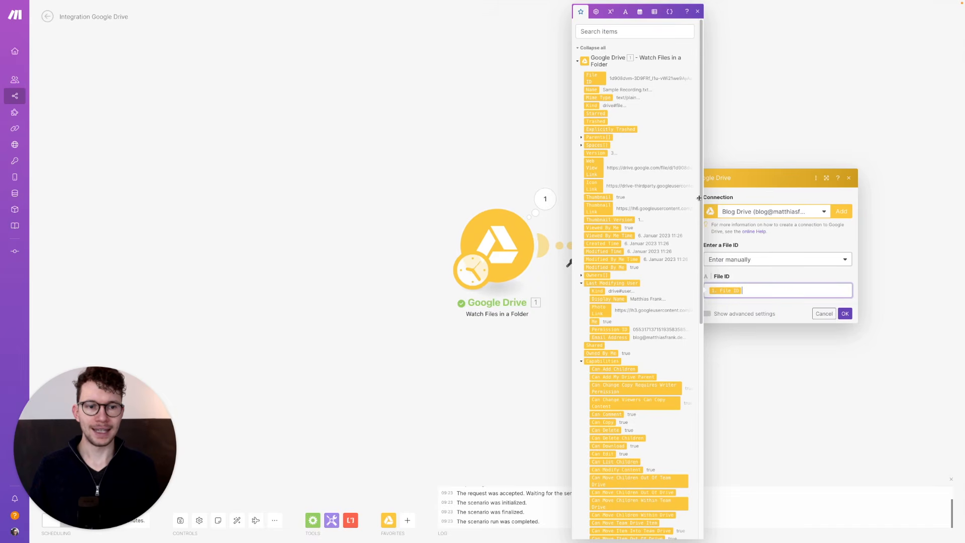
click(848, 315)
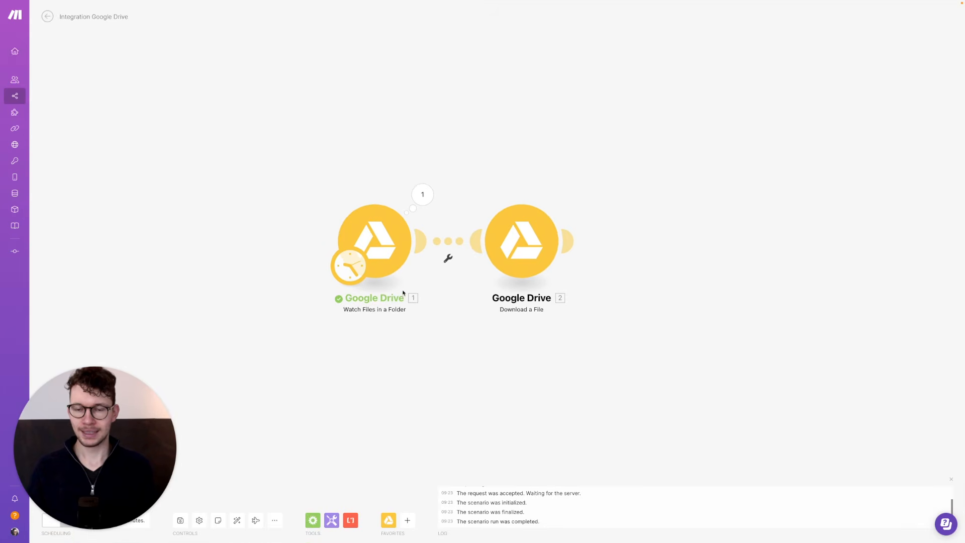
Set the starting point of the "Watch Files in a Folder" trigger to All
click(389, 266)
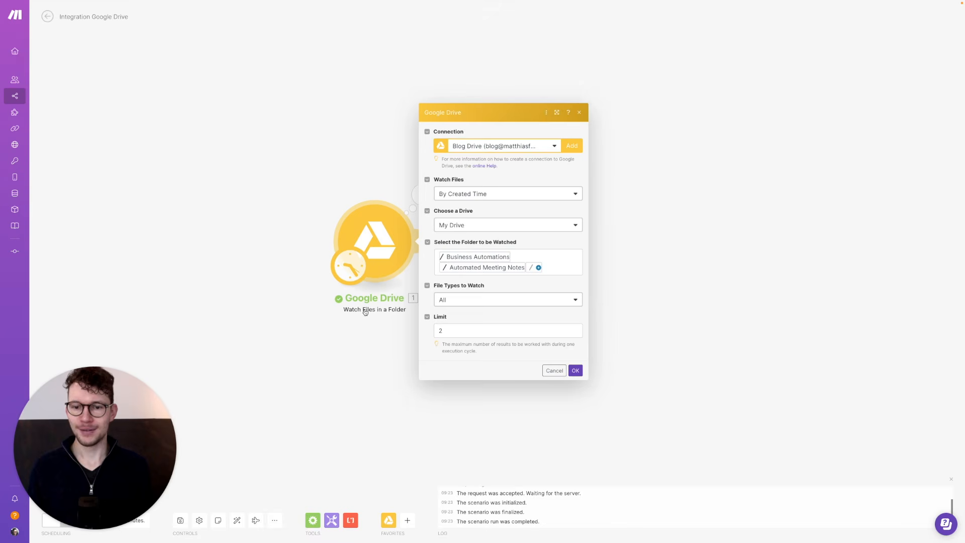
click(379, 152)
right_click(377, 245)
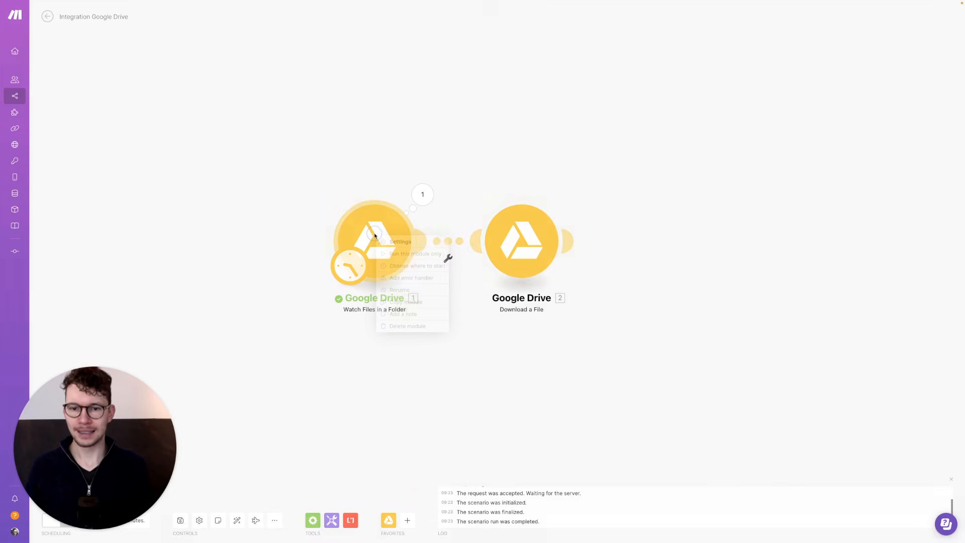
click(407, 266)
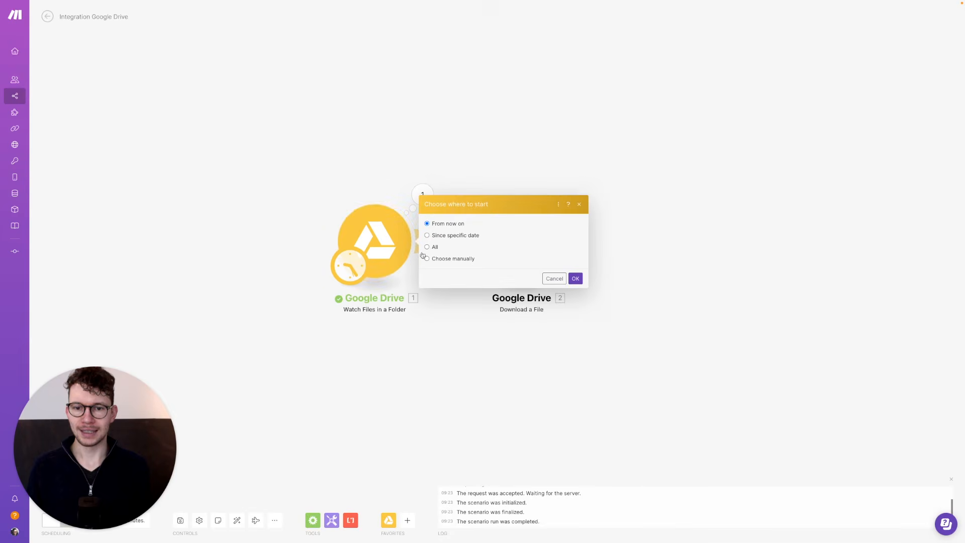
click(427, 247)
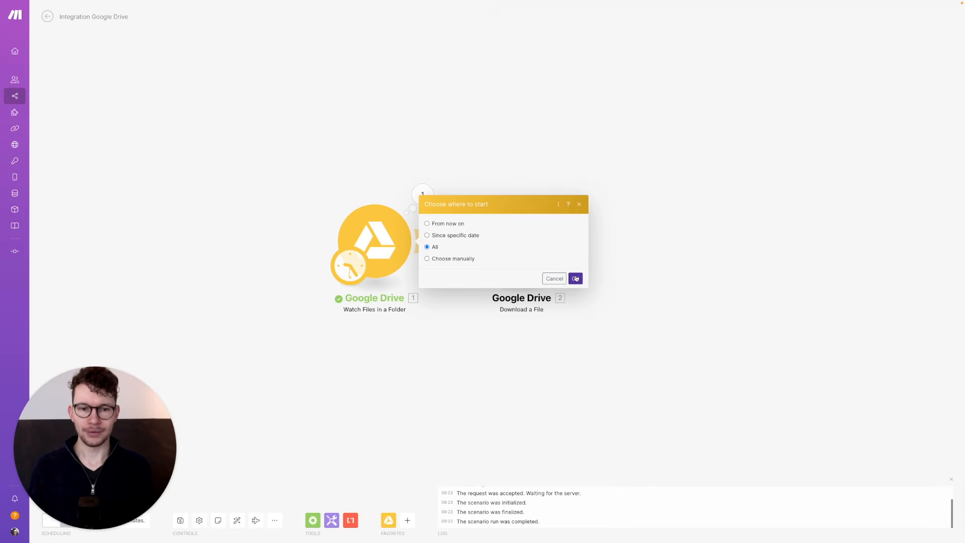
click(575, 278)
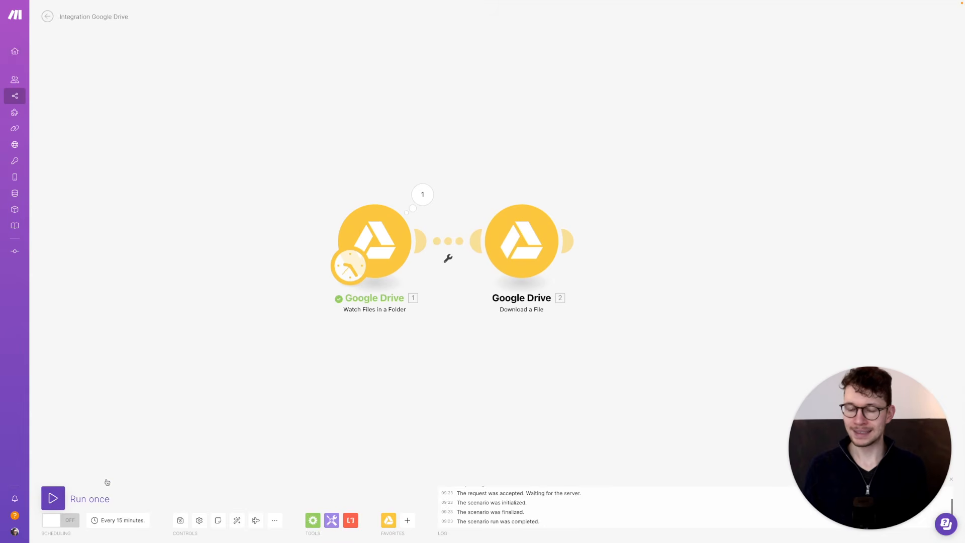
Run the whole scenario once and inspect the Data output of the "Download a File" module
right_click(370, 232)
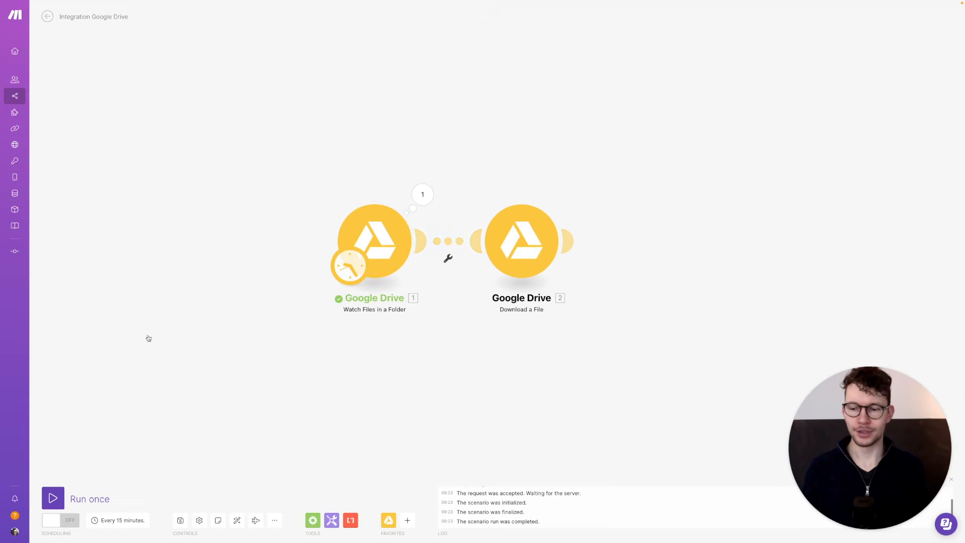
click(56, 493)
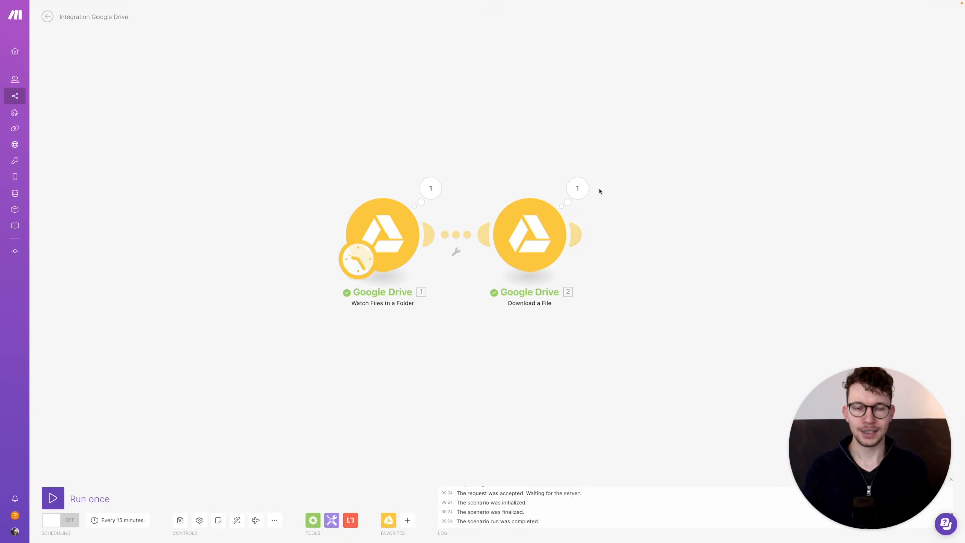
click(576, 189)
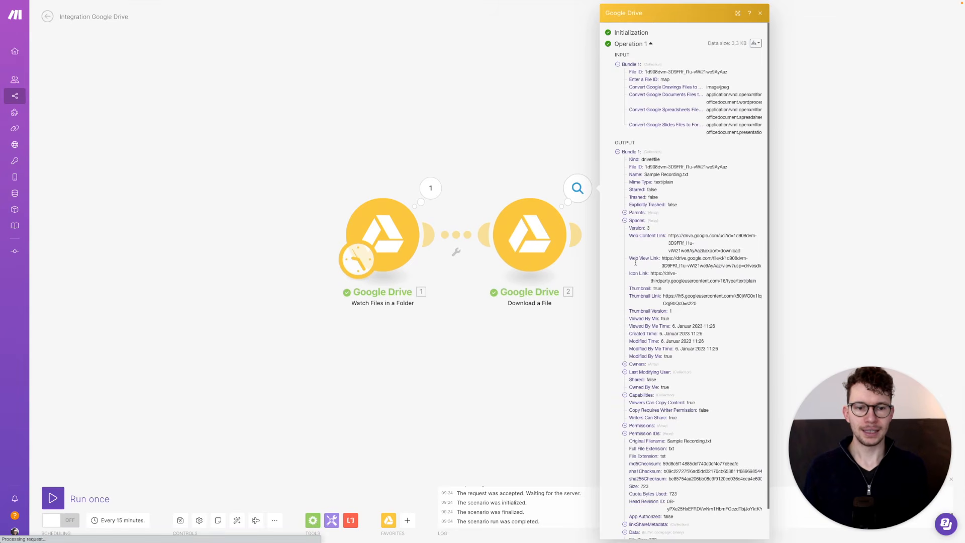
scroll(635, 263, down, 2)
click(624, 500)
scroll(648, 452, down, 2)
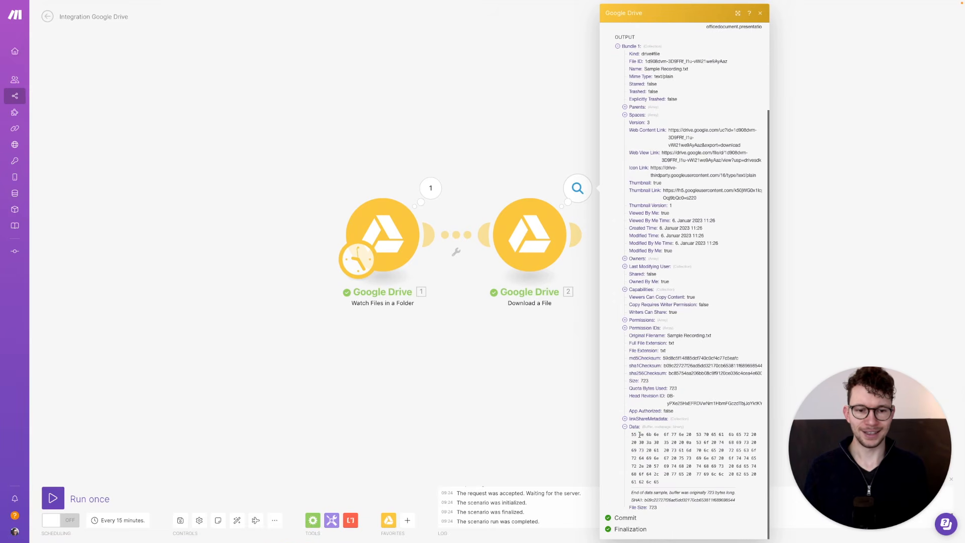
drag(632, 436, 674, 489)
click(672, 487)
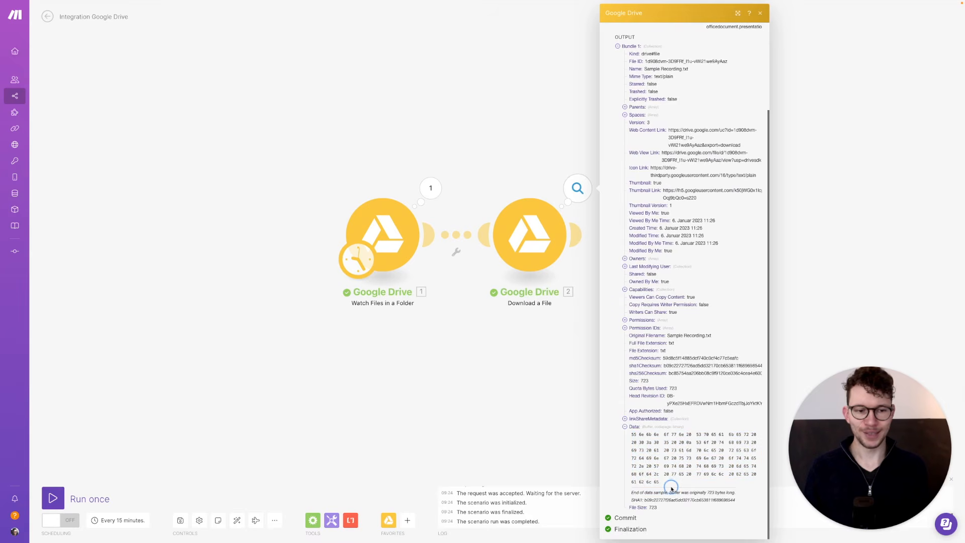
click(488, 378)
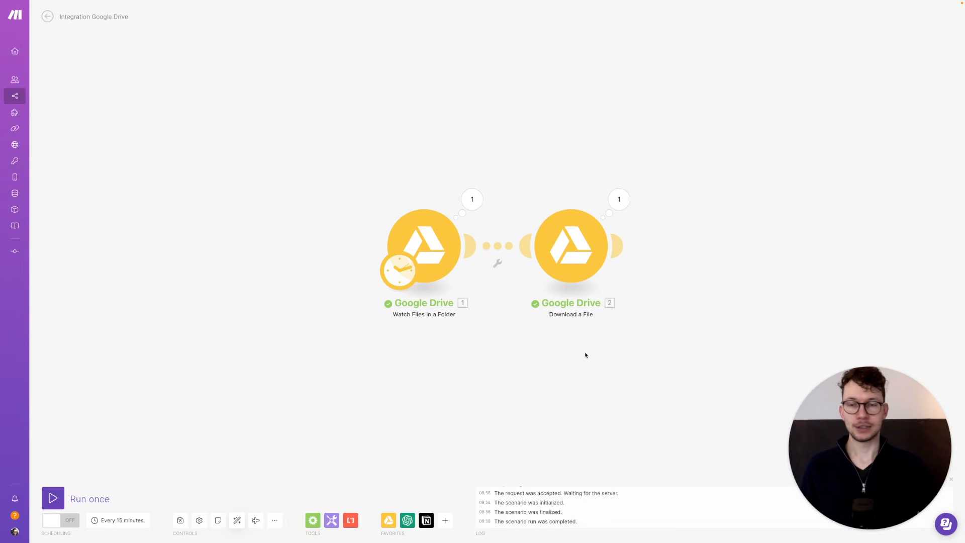
Switch to the OpenAI site and open the account's API keys page
key(ctrl+Tab)
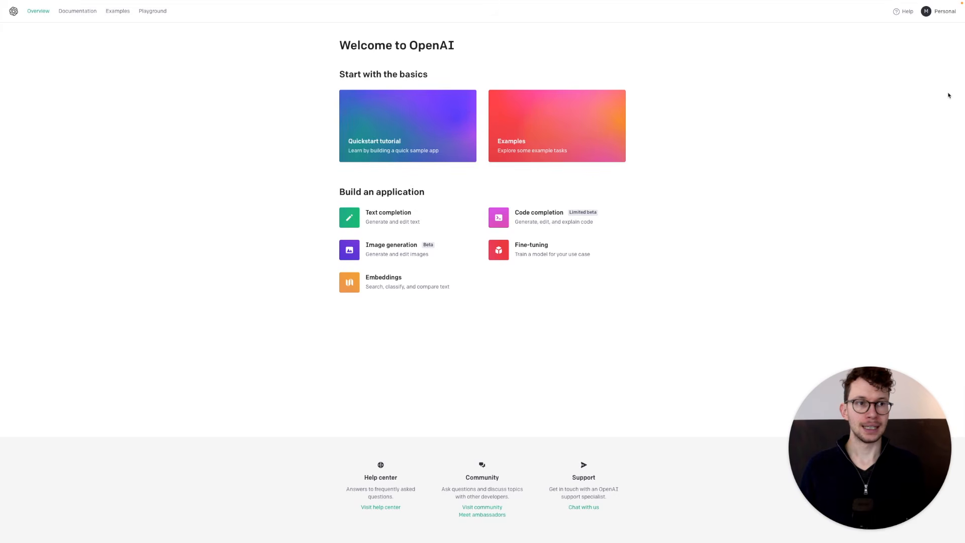
click(934, 17)
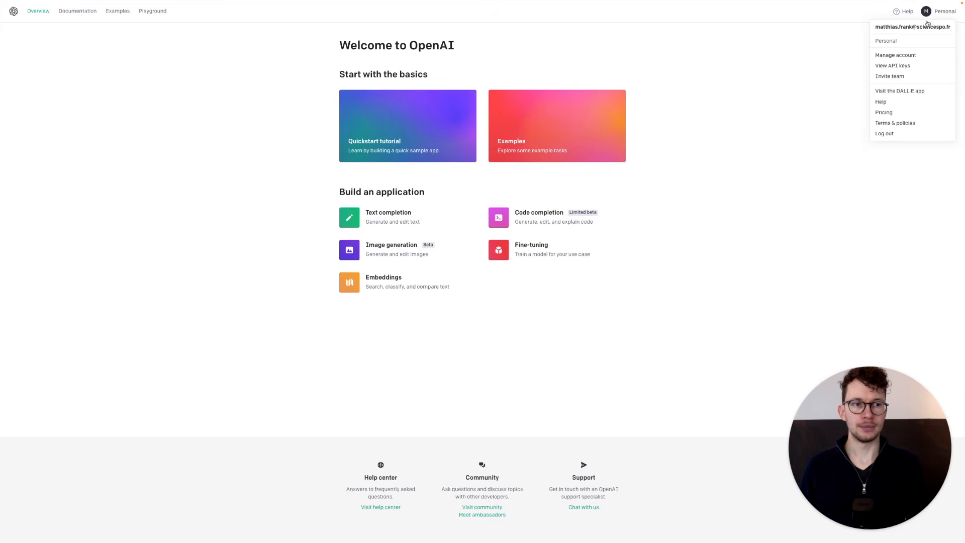
click(894, 67)
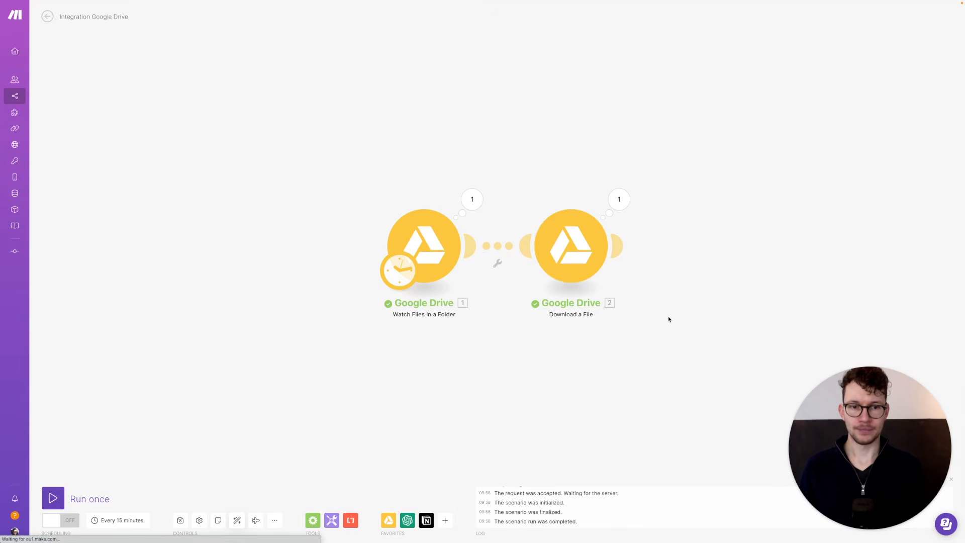
Add an OpenAI GPT-3 "Create a Completion" module after the "Download a File" module
drag(670, 296, 580, 286)
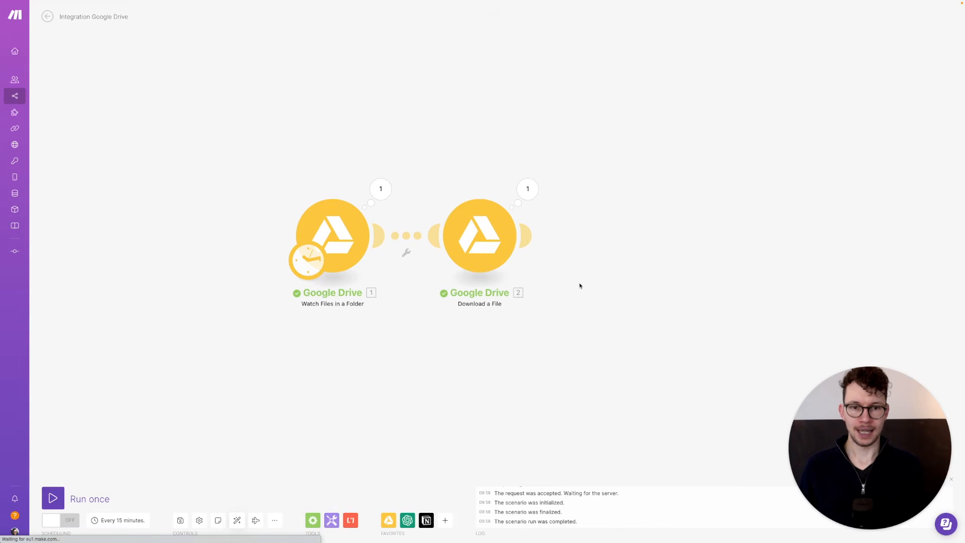
click(527, 236)
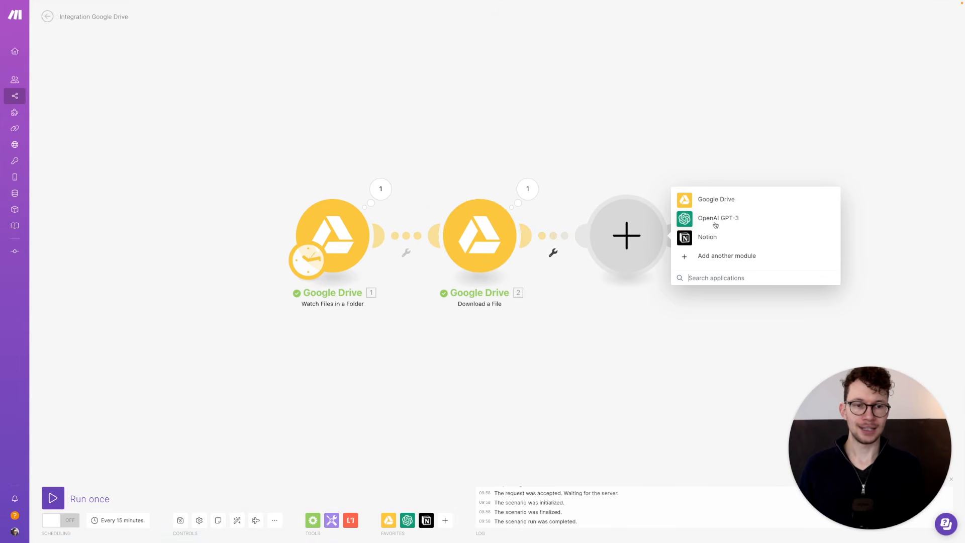
click(717, 262)
text(openai)
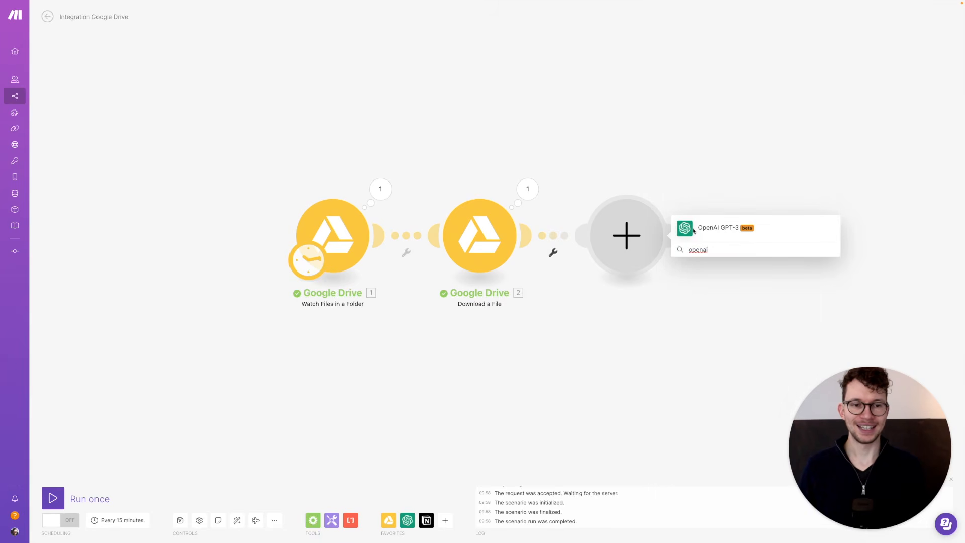
click(713, 230)
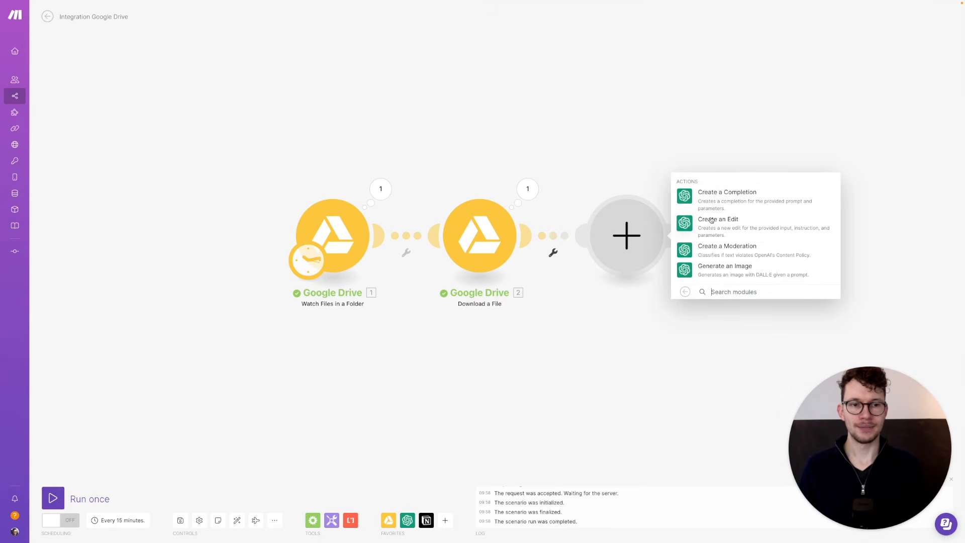
click(707, 200)
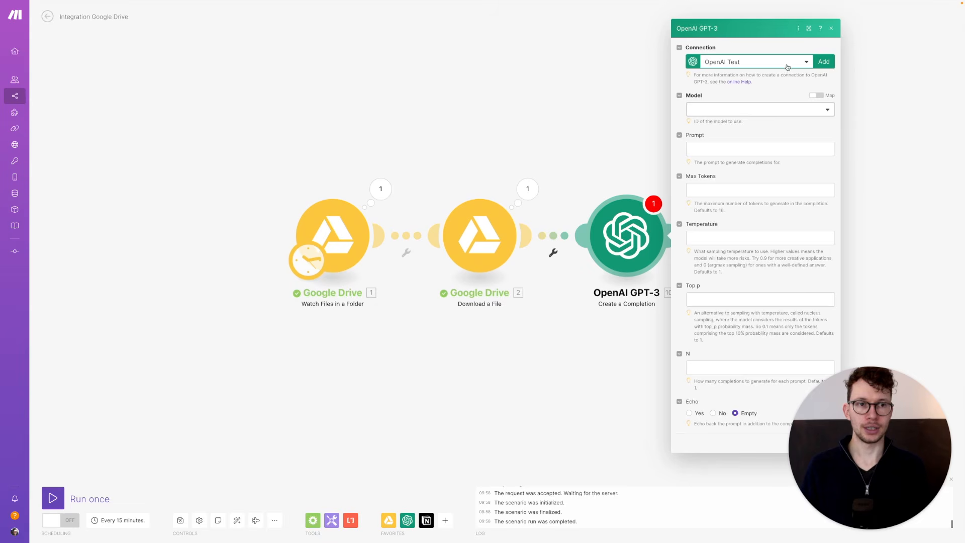
click(826, 65)
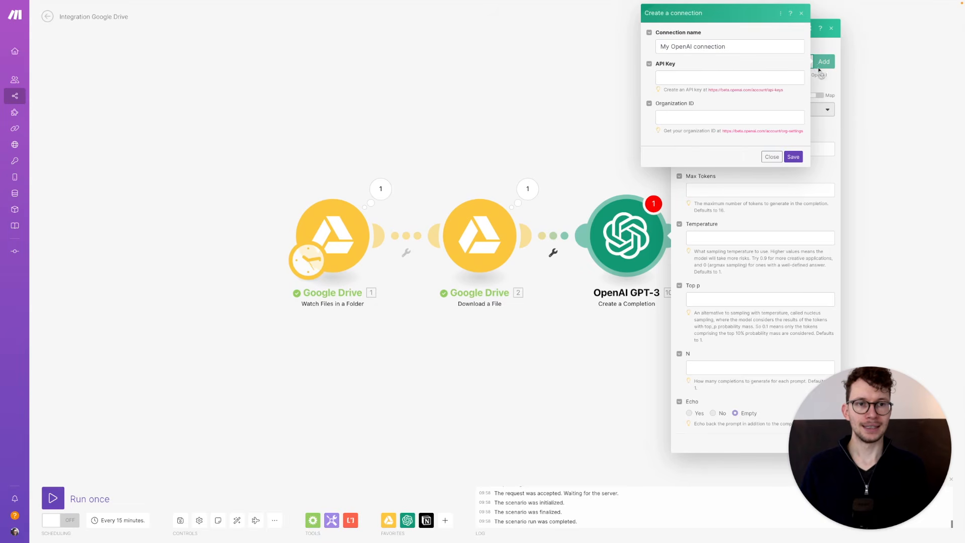
click(669, 79)
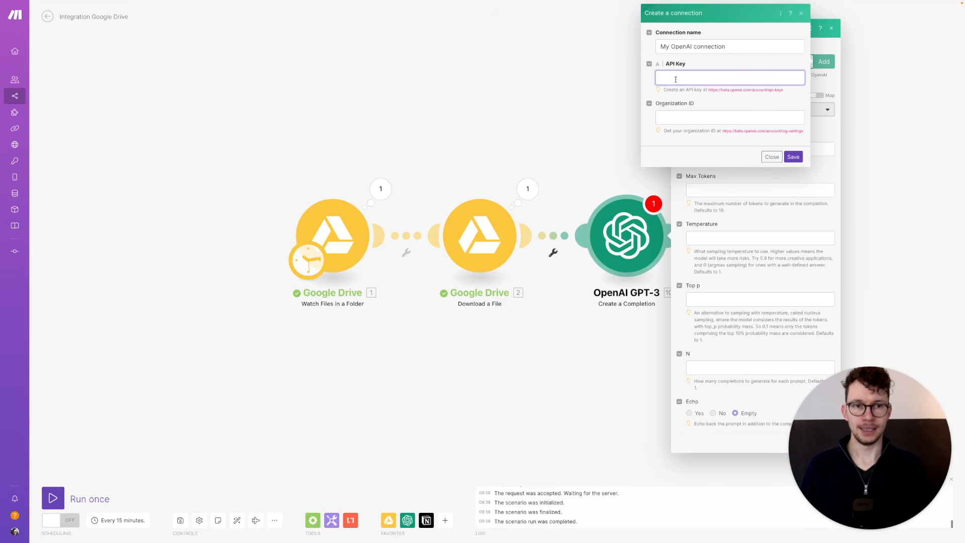
click(722, 121)
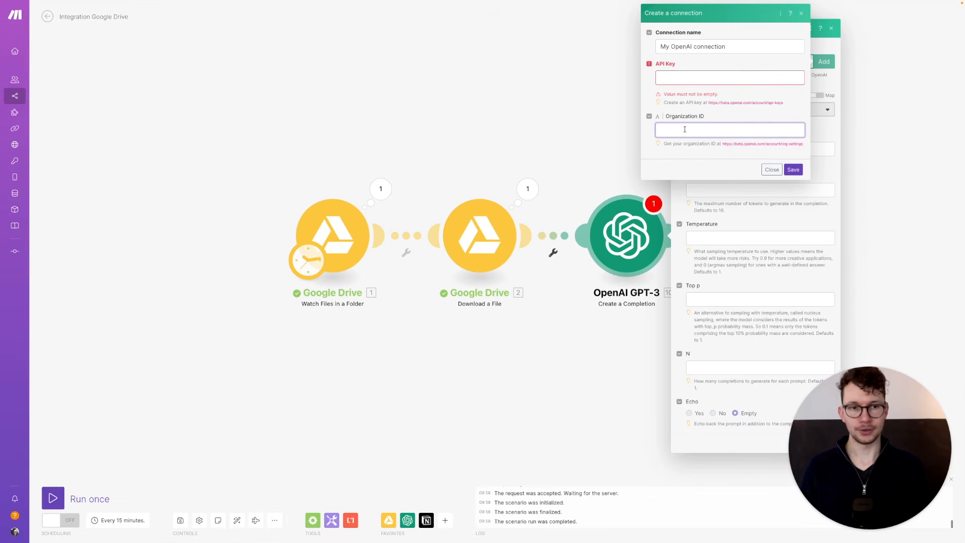
click(771, 170)
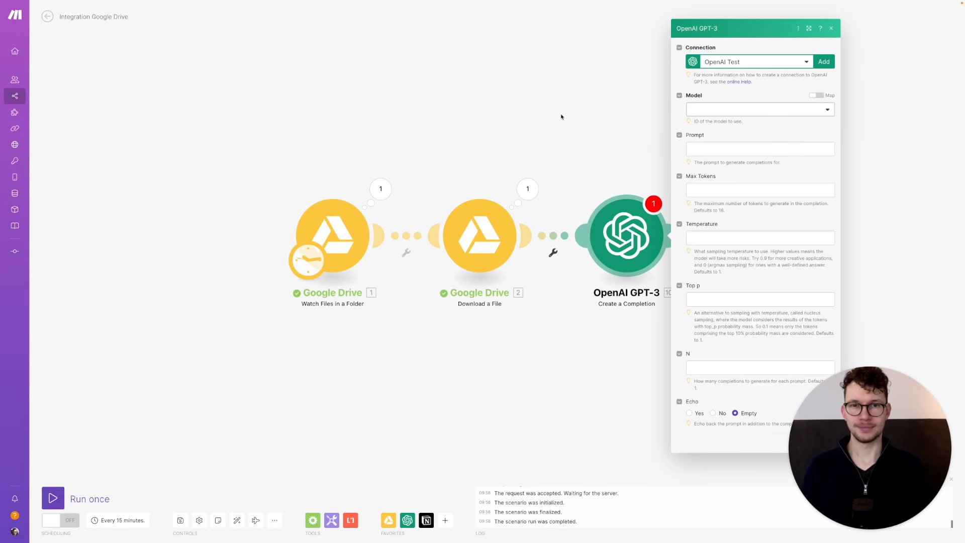
Set the model to text-davinci-003 and write a prompt requesting a meeting transcript summary plus a comma separated ACTION ITEMS list, ending with "Transcript:"
click(707, 110)
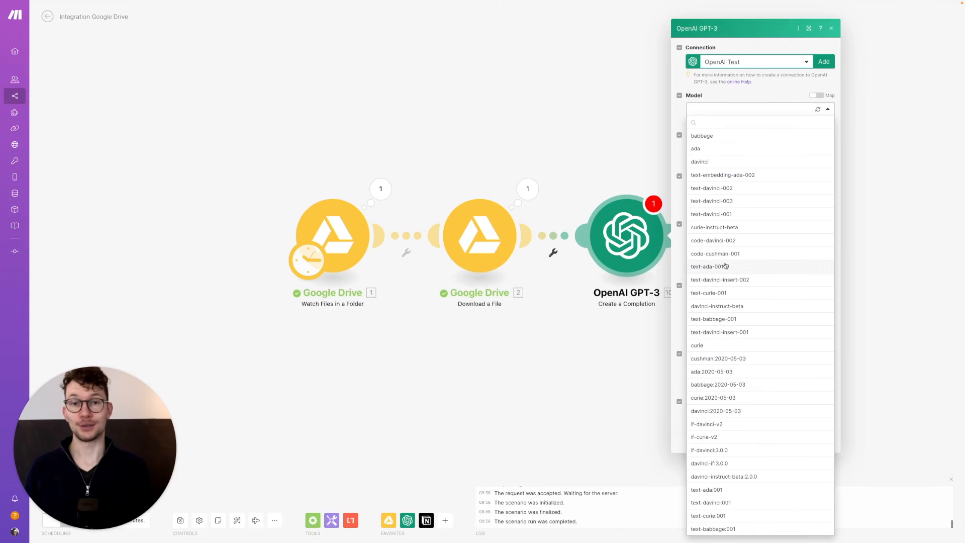
click(747, 202)
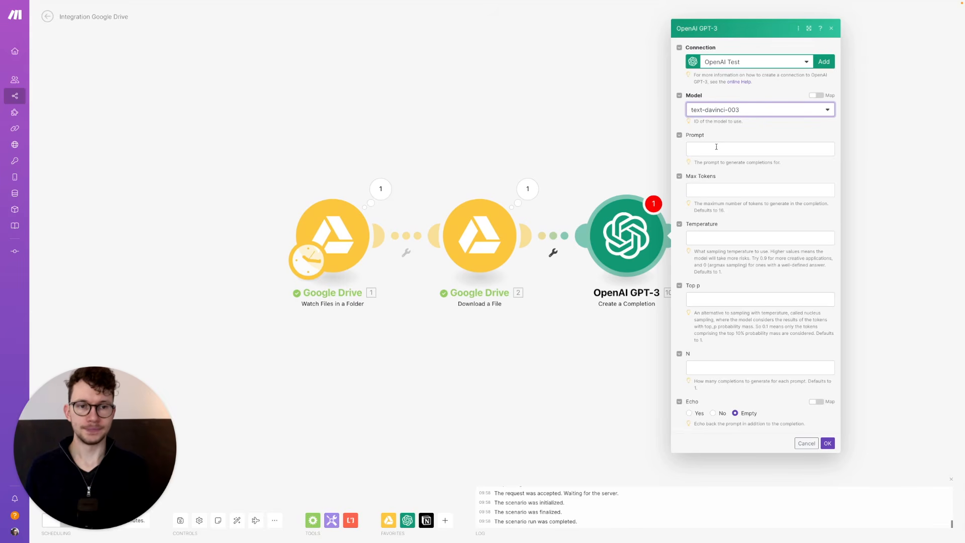
click(716, 148)
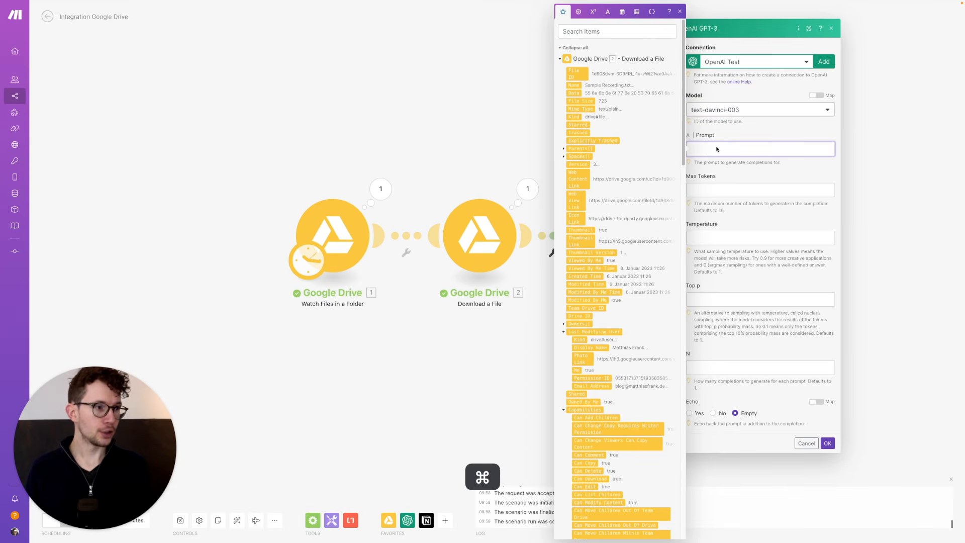
text(You're an expert personal assistant. You receive a meeting transcript. You will summarise the transcript. At the end of the summary, you will write ACTION ITEMS: and provide a comma separated list of action items from the meeting transcript. Transcript:)
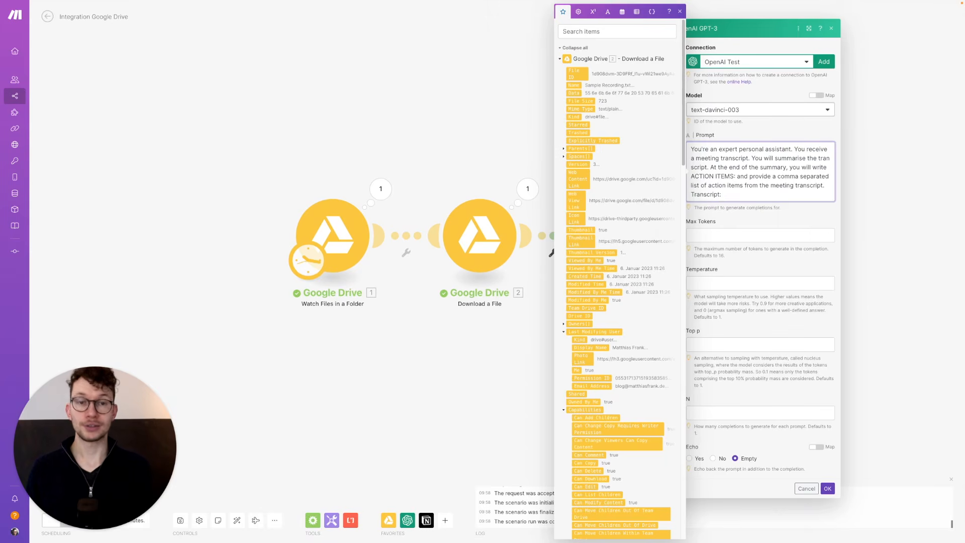
Append the toString function wrapping the "Download a File" Data value to the prompt, followed by "Summary:"
click(608, 14)
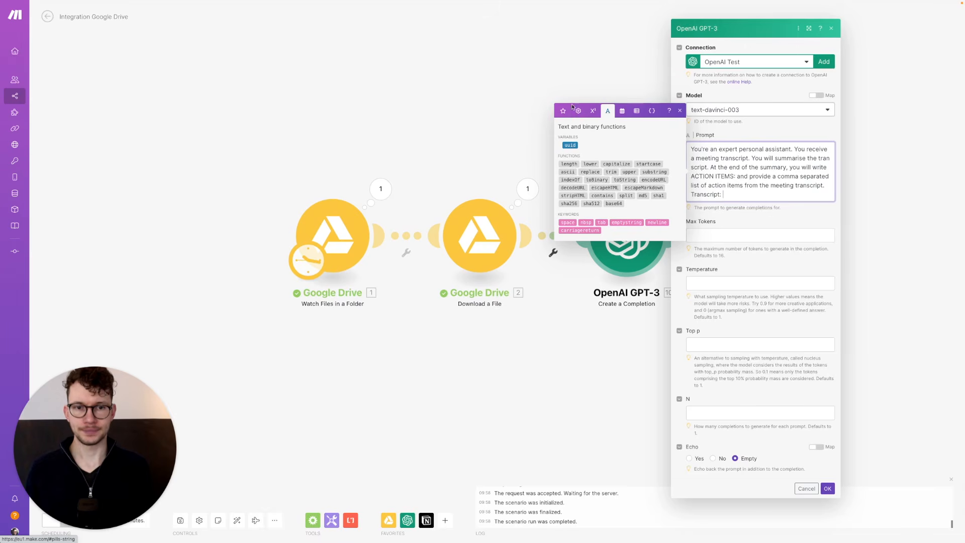
click(624, 180)
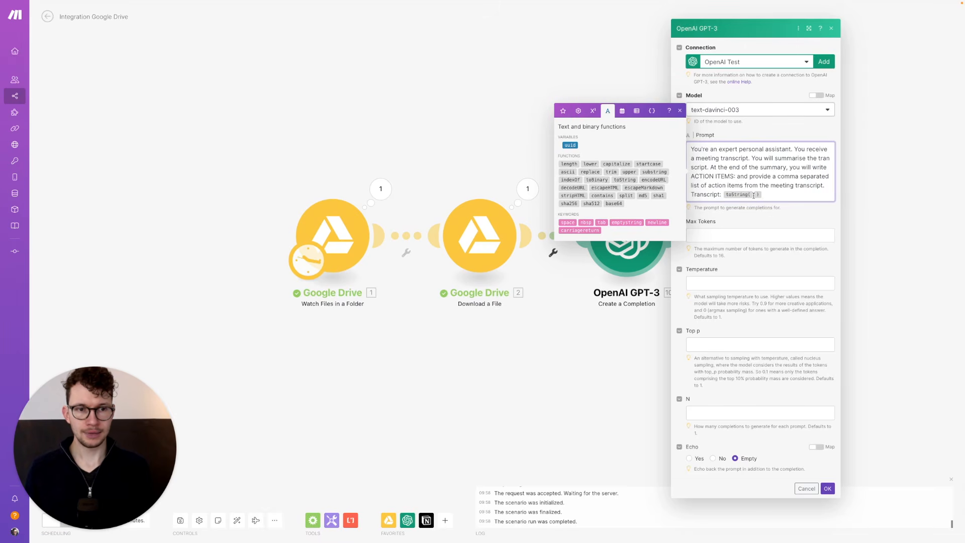
click(755, 196)
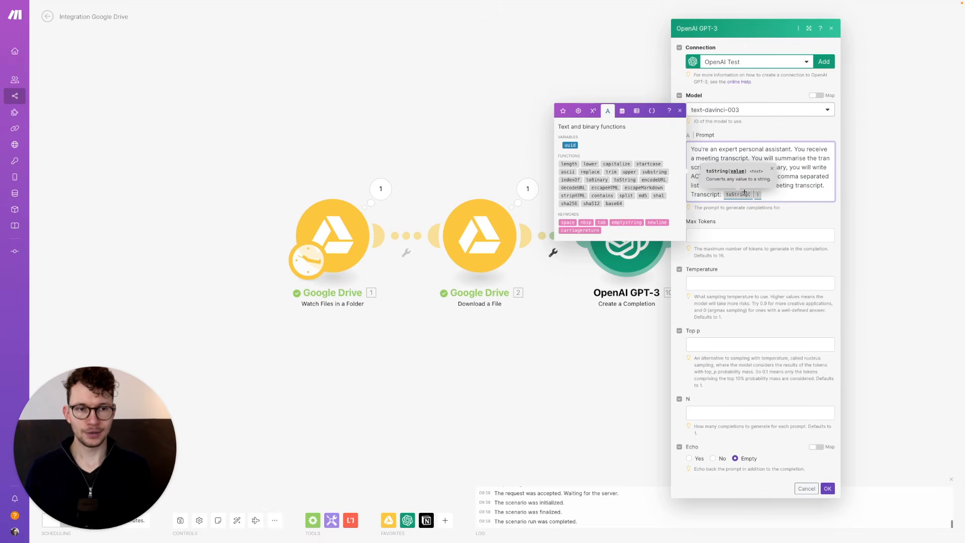
click(563, 110)
click(577, 93)
click(806, 196)
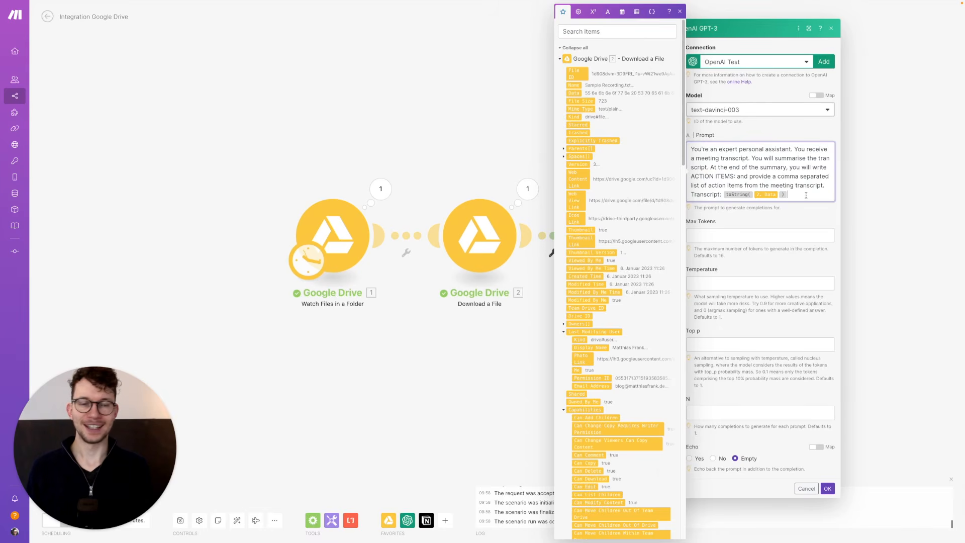
text(Summary:)
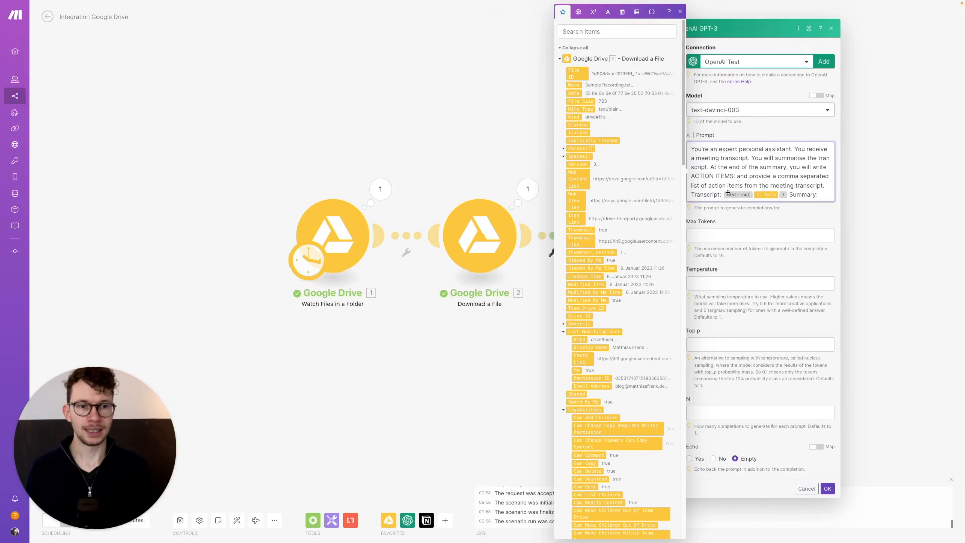
click(756, 213)
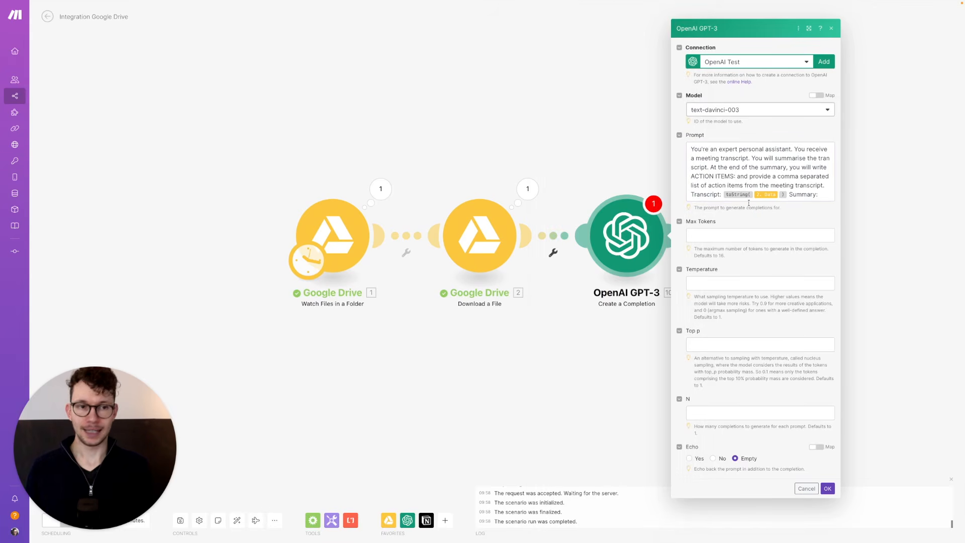
click(711, 167)
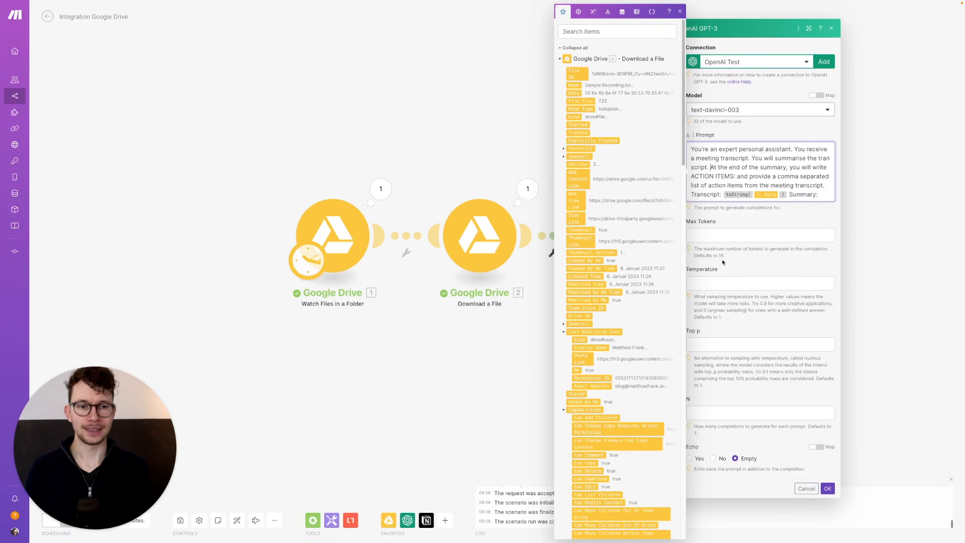
Set the completion's Max Tokens to 200 and Temperature to 0.25, and save the module settings
click(715, 237)
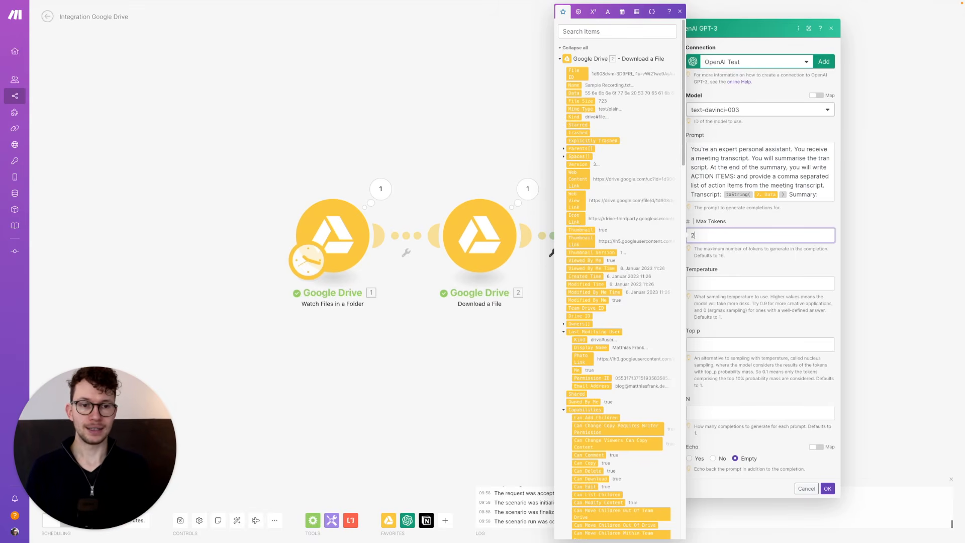
text(00)
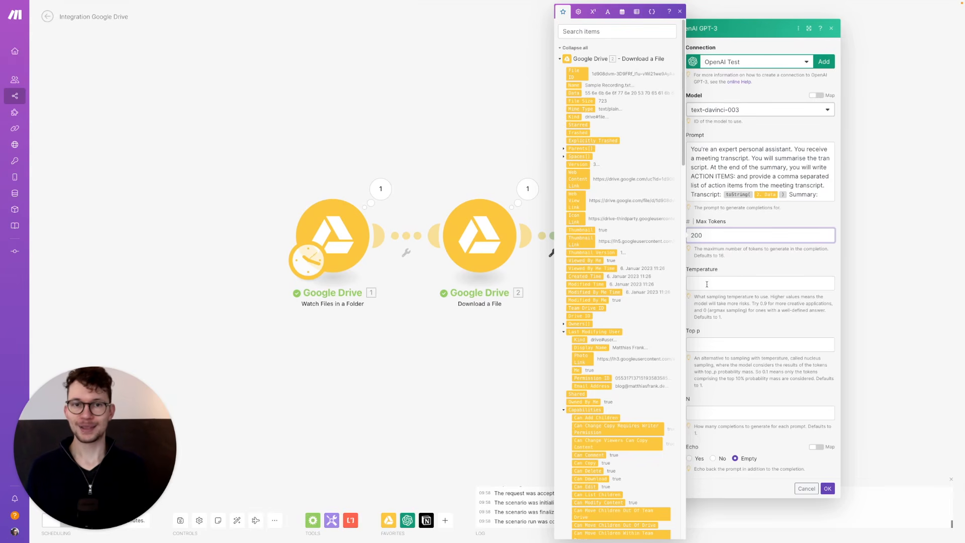
click(706, 285)
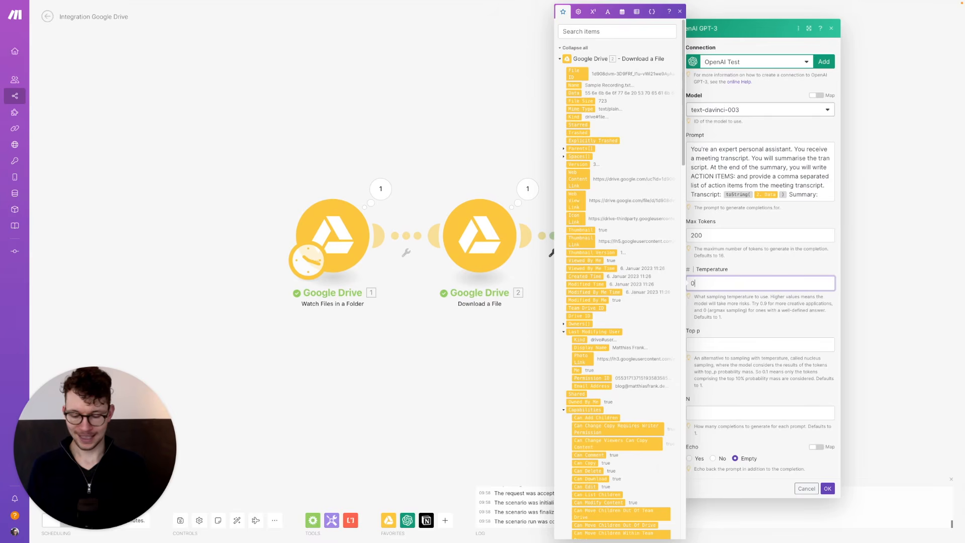
text(.25)
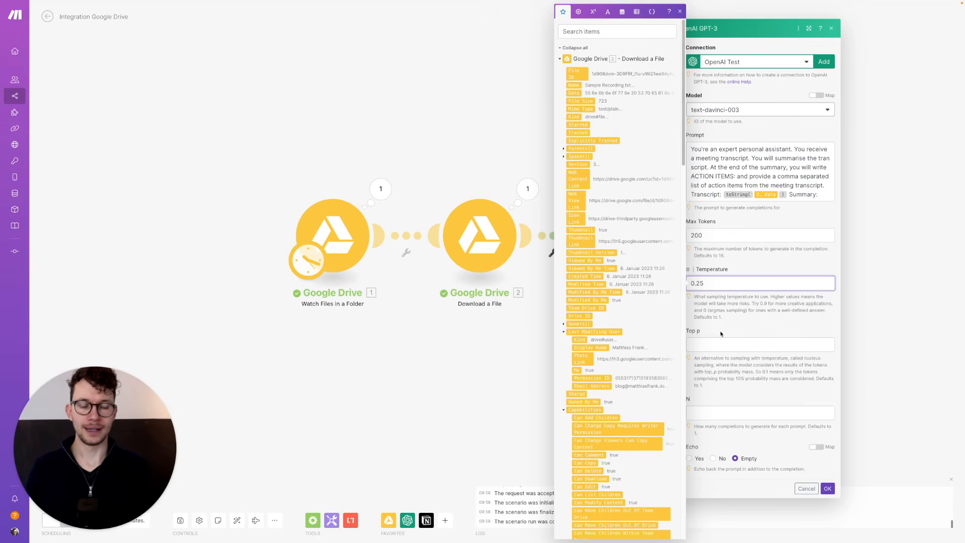
click(716, 393)
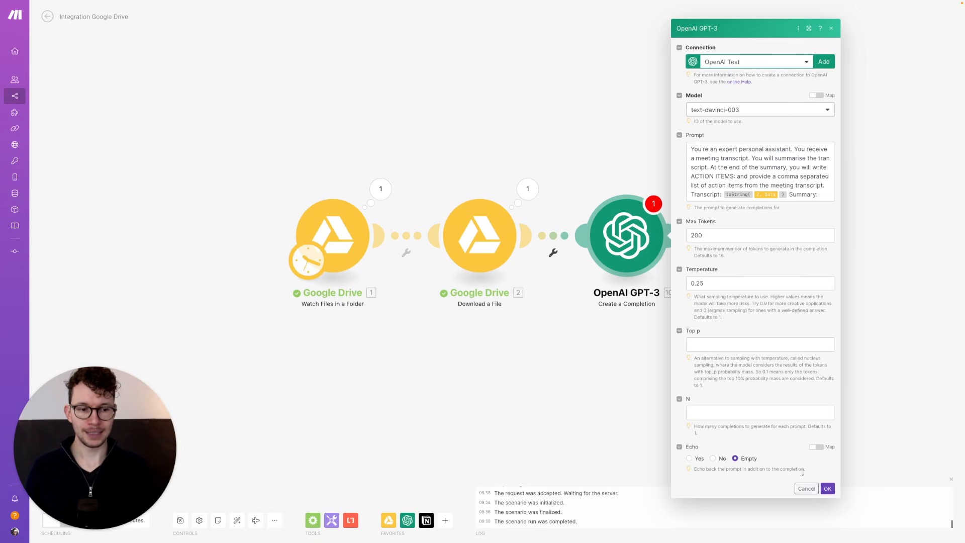
click(827, 488)
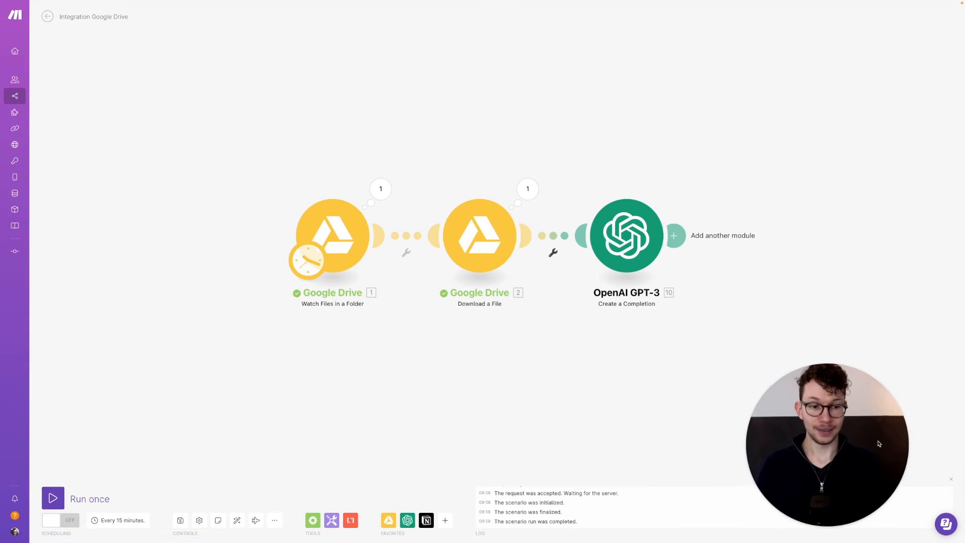
Set the "Watch Files in a Folder" trigger to start from All files again
right_click(340, 233)
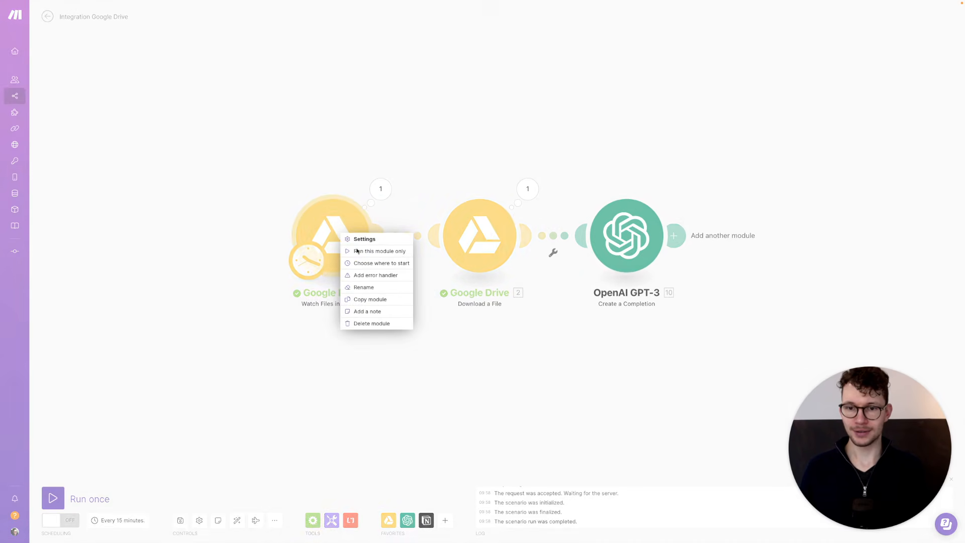
click(368, 263)
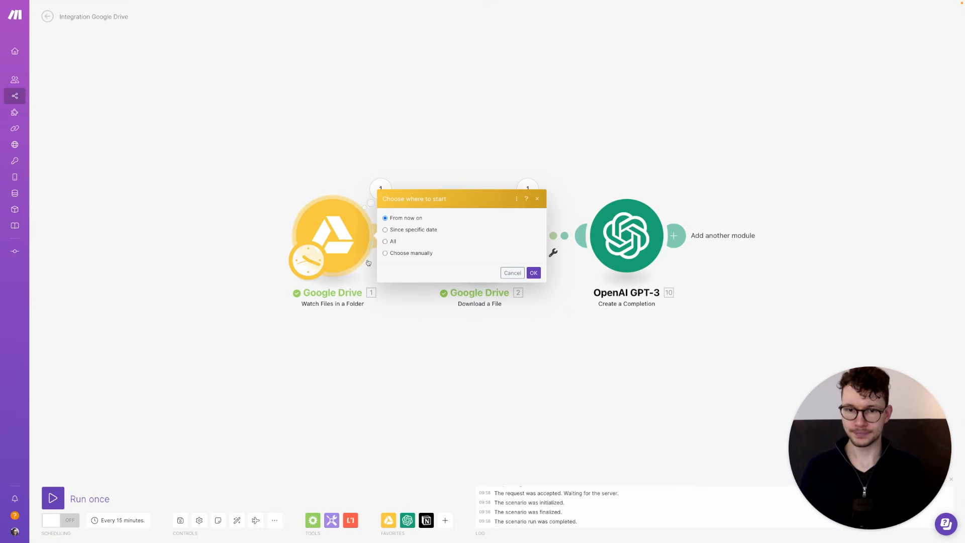
click(385, 241)
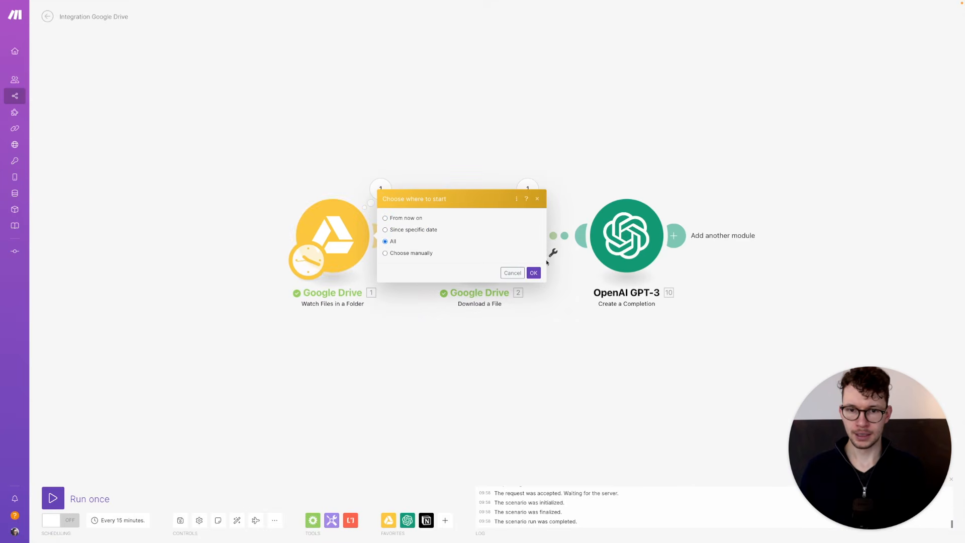
click(533, 273)
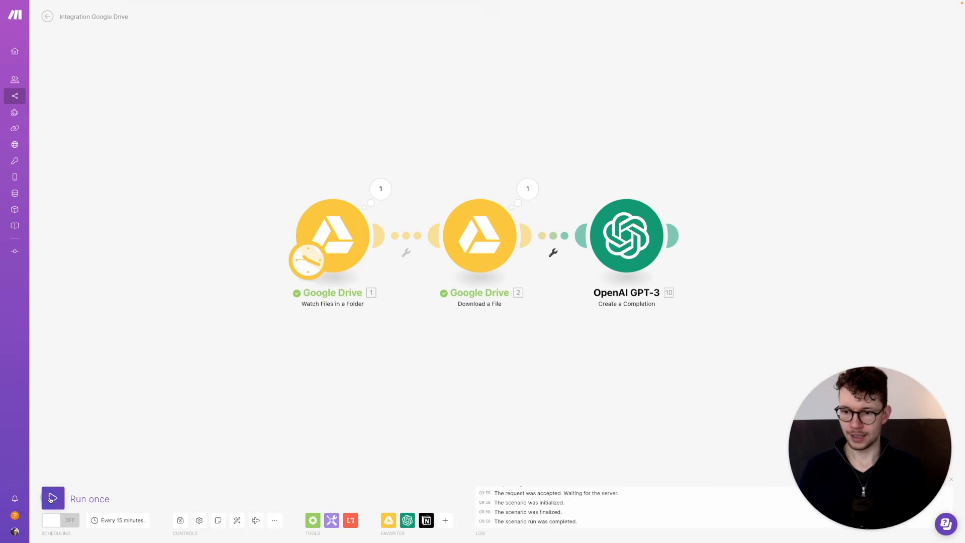
Run the scenario once and inspect the generated text under Choices in the OpenAI module's output
click(51, 499)
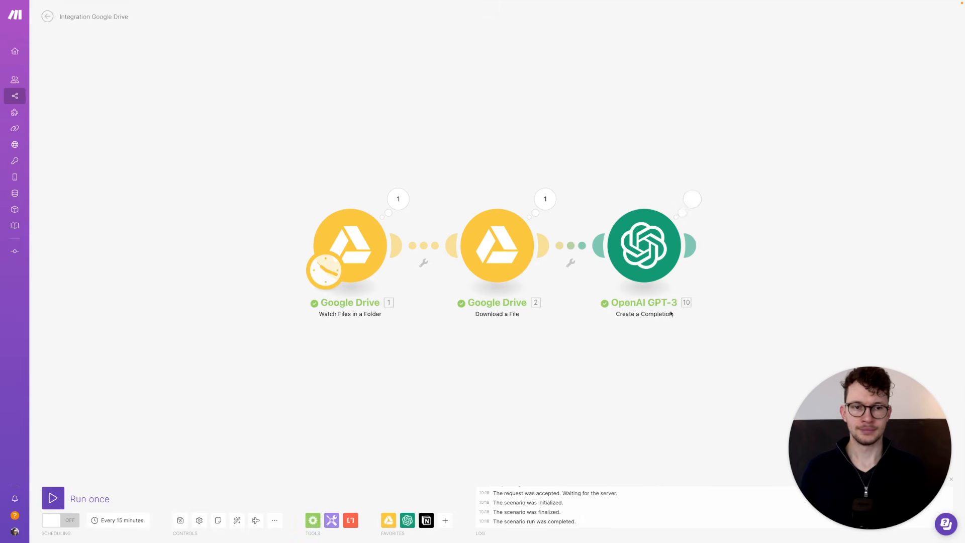
click(692, 199)
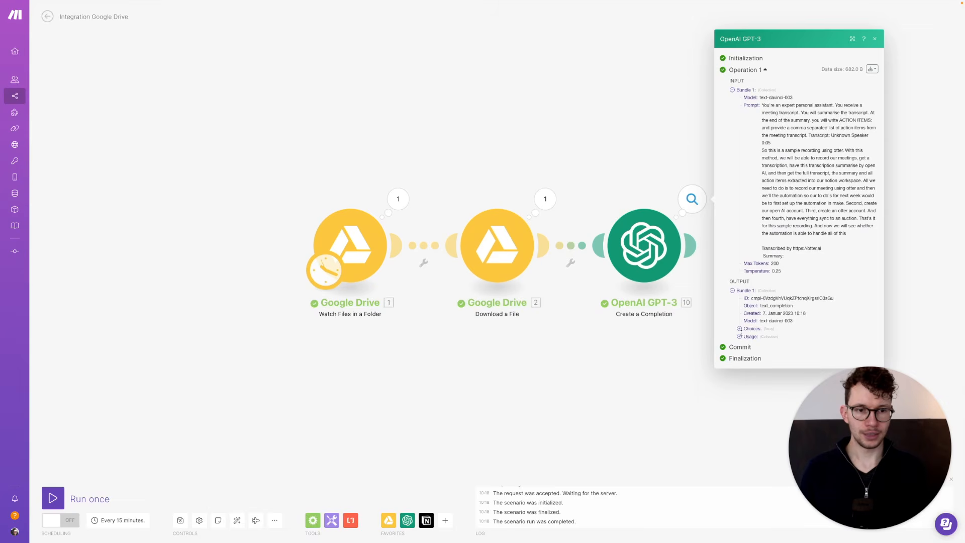
click(740, 328)
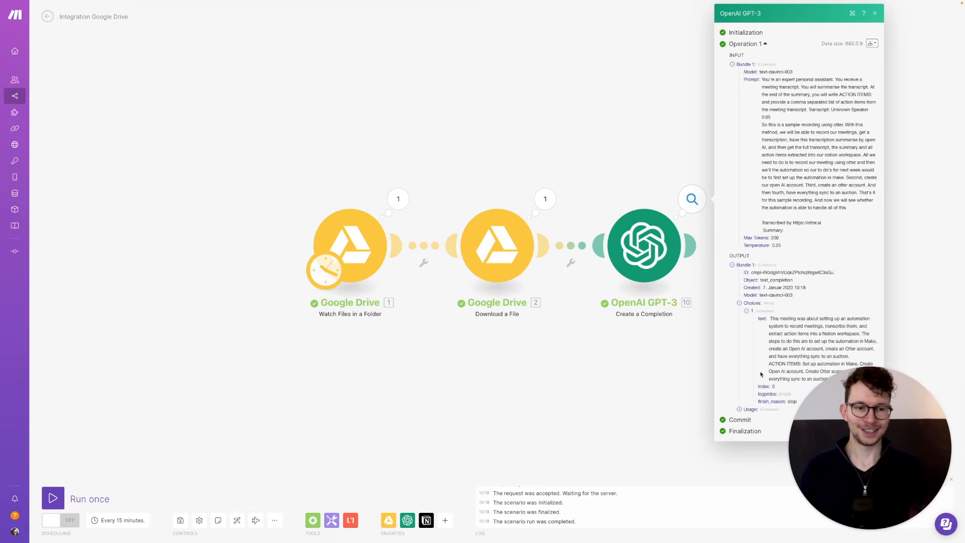
click(674, 377)
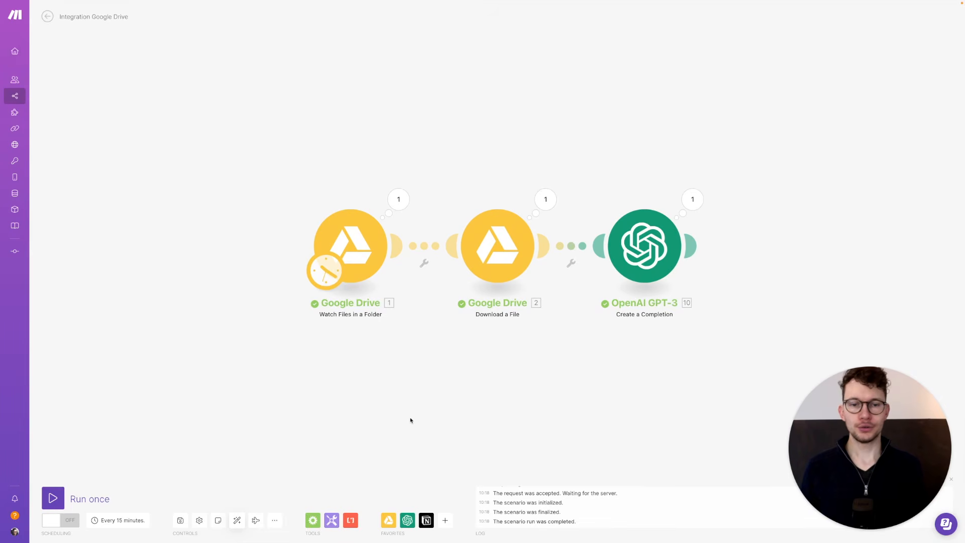
drag(547, 373, 461, 368)
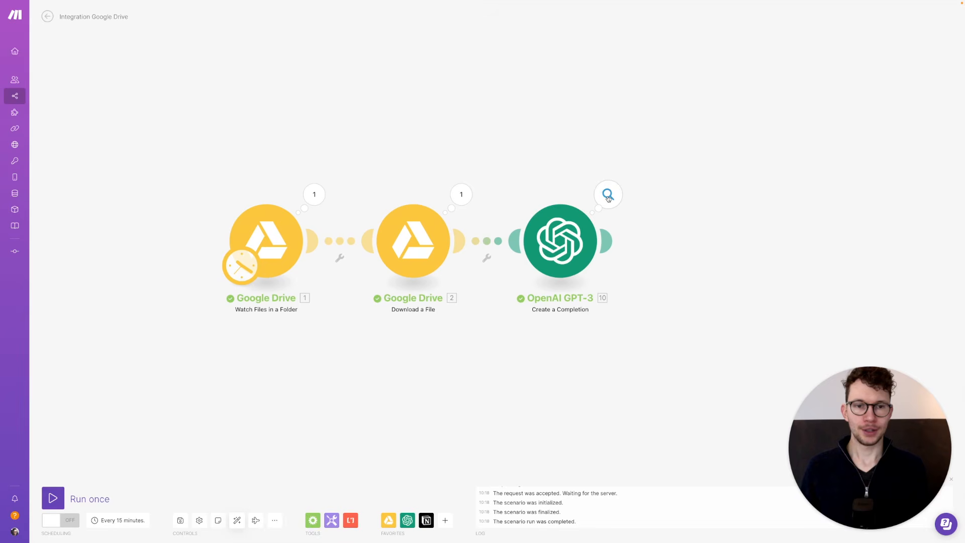
Expand the OpenAI output's Choices and examine the generated summary and its ACTION ITEMS list
click(607, 194)
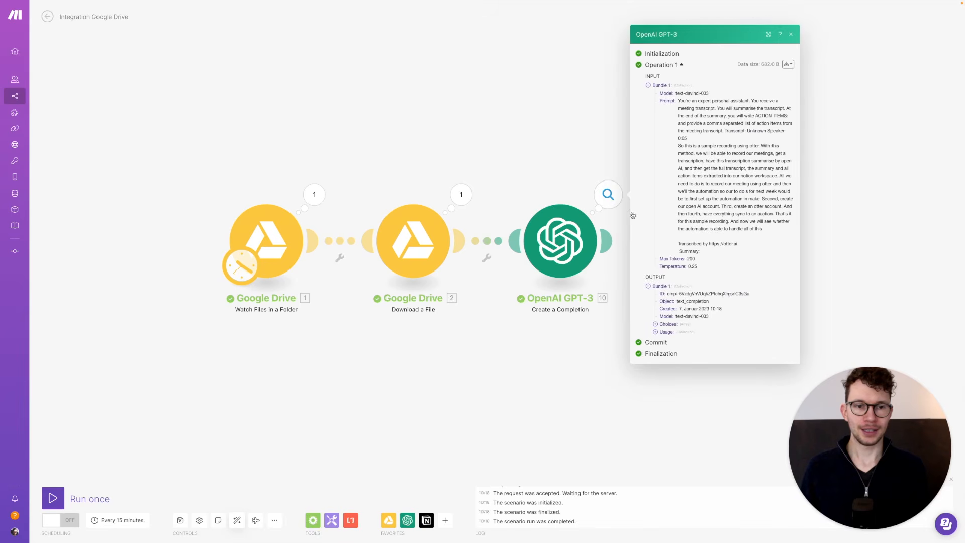
click(655, 324)
click(662, 328)
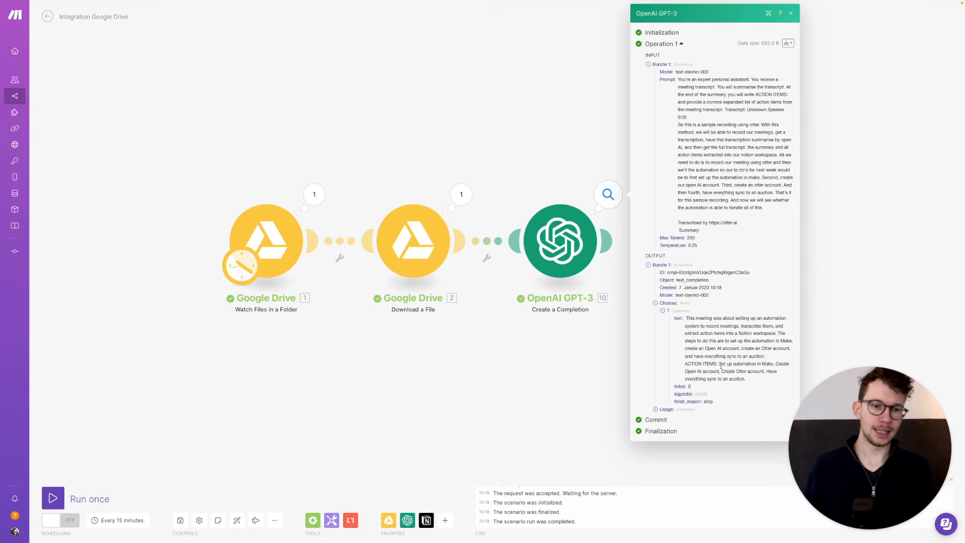
drag(719, 364, 739, 378)
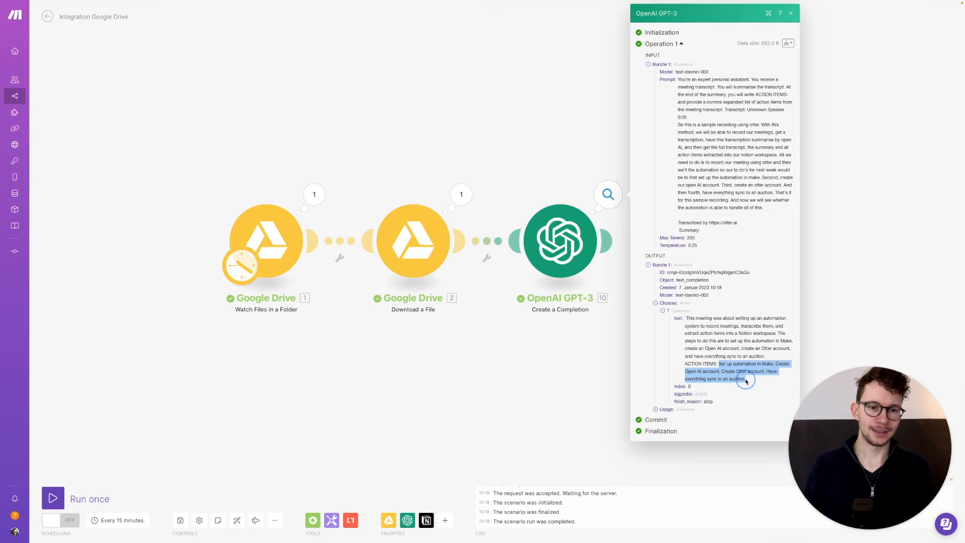
click(740, 378)
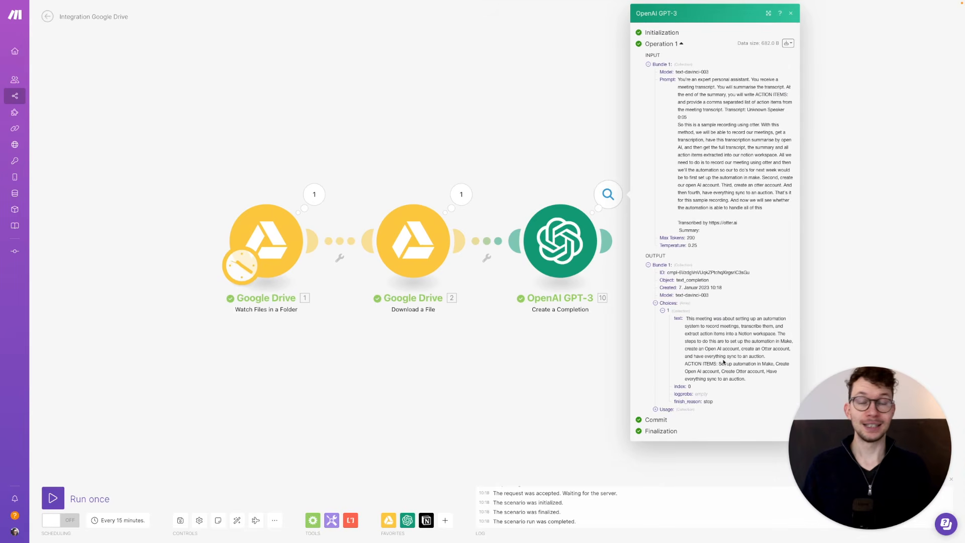
click(587, 342)
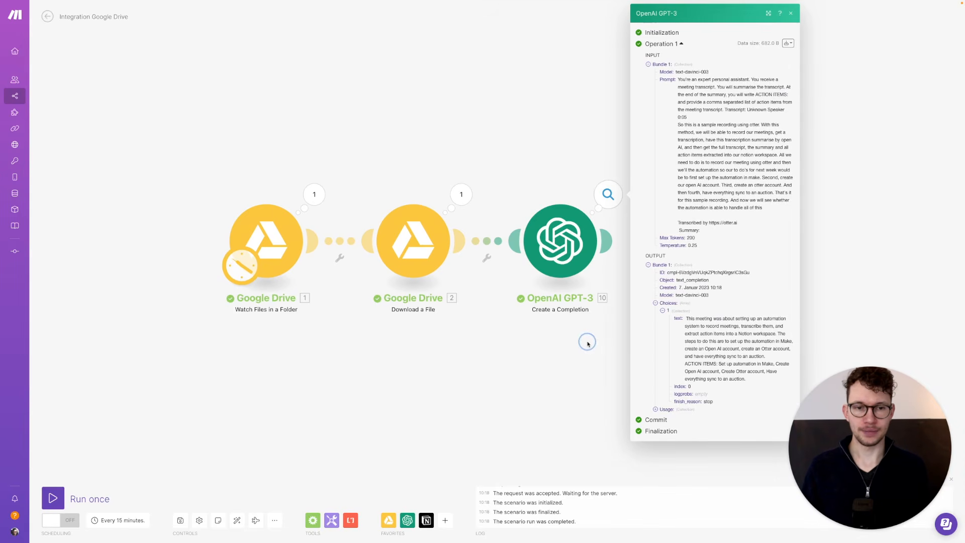
Add a Text parser "Replace" module after the OpenAI completion module
drag(686, 270, 576, 265)
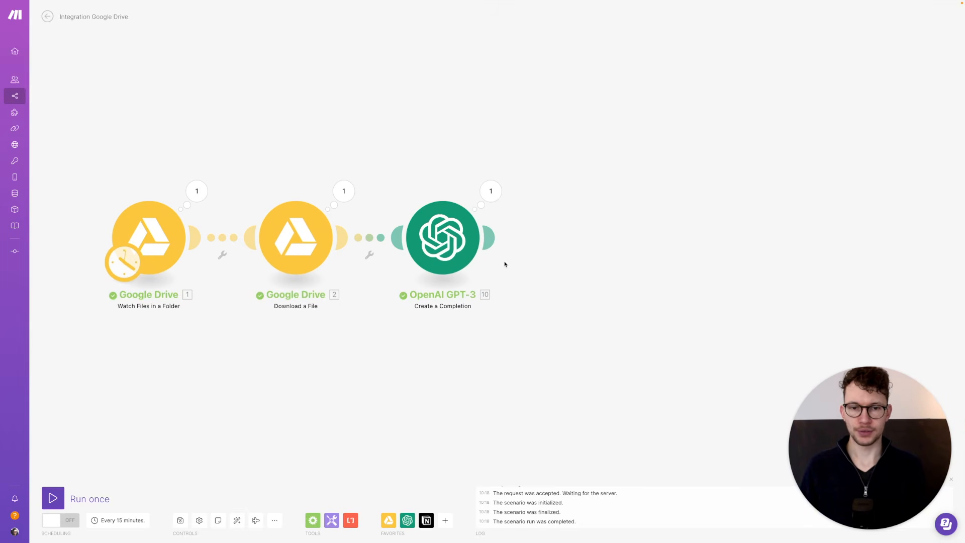
click(495, 242)
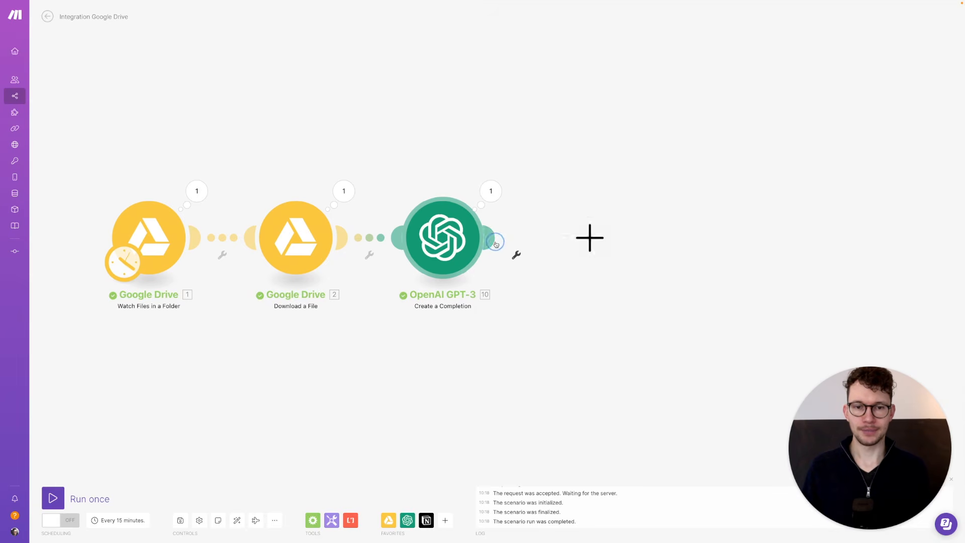
text(text parser)
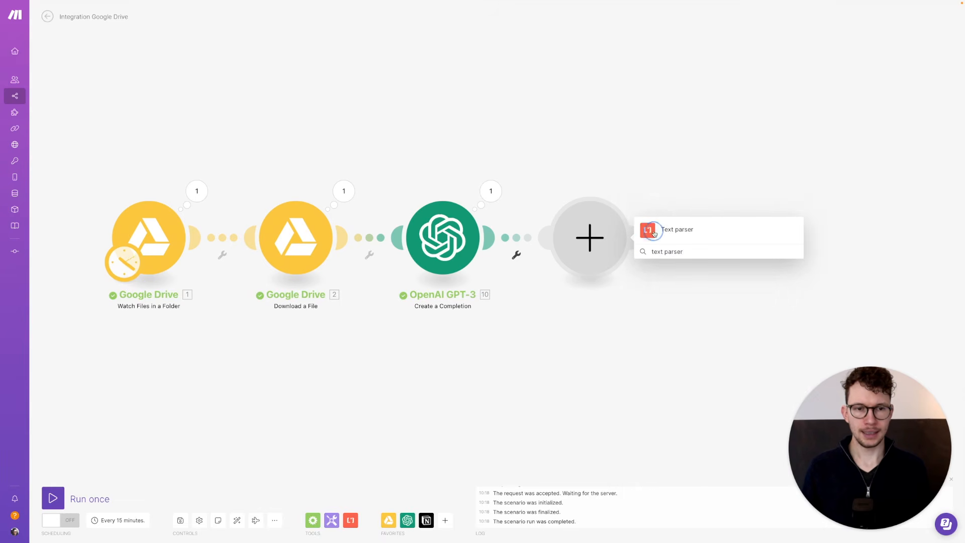
click(653, 232)
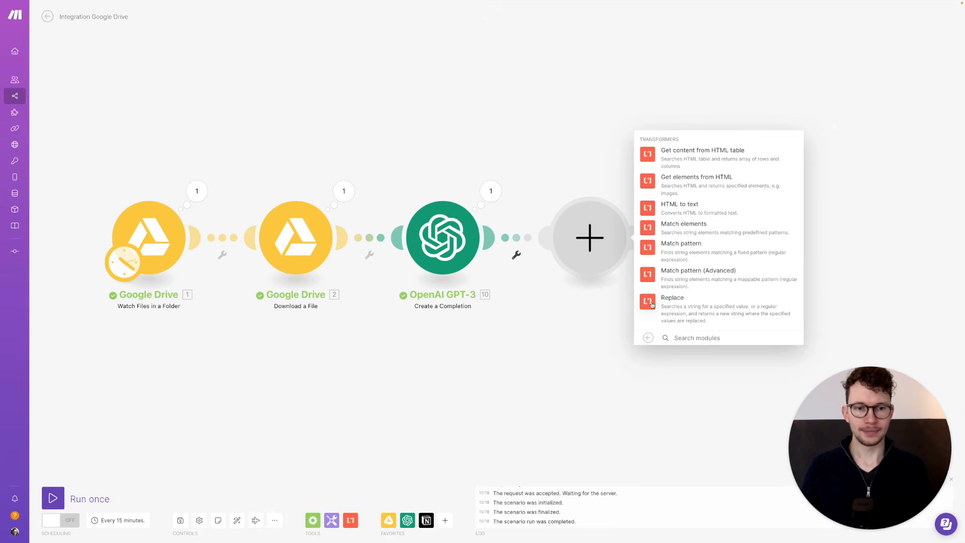
click(652, 304)
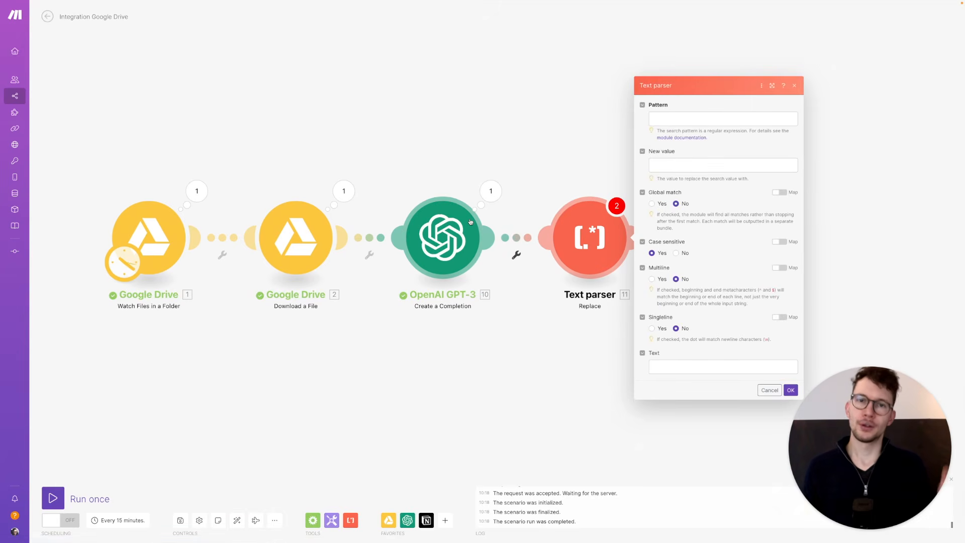
Set the Replace module's search pattern to "^.*action items:"
click(676, 121)
key(super+Tab)
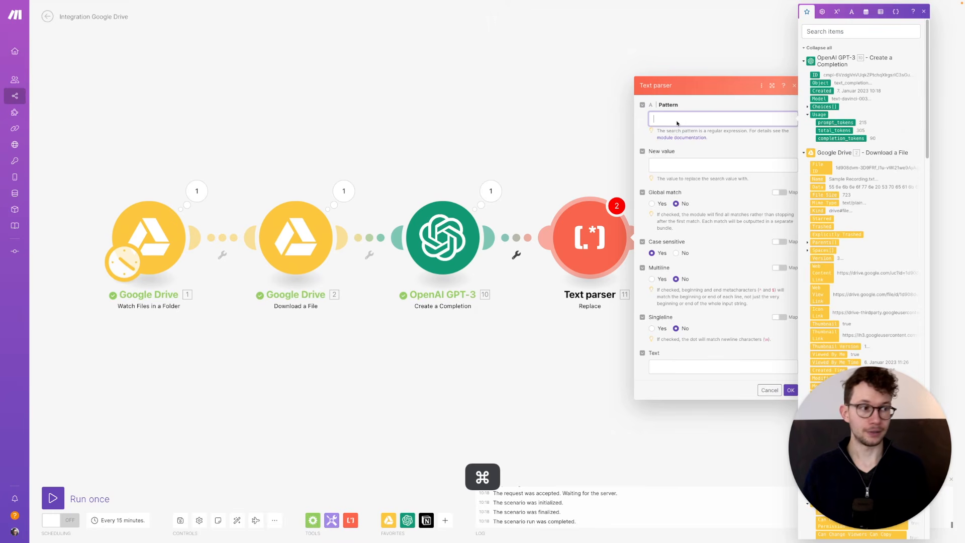
text(^.*action items:)
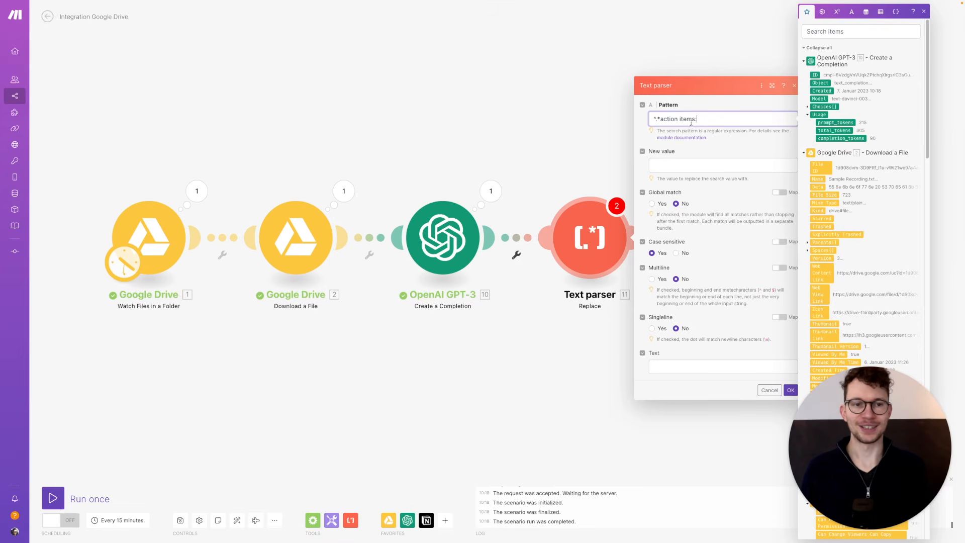
Set the new value to the emptystring keyword, with Global match Yes, Case sensitive No and Singleline Yes
click(675, 166)
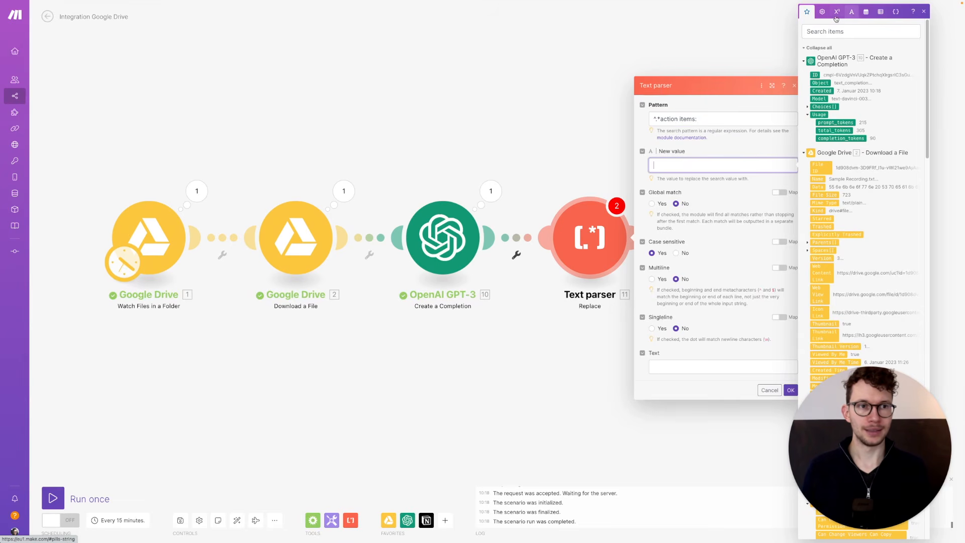
click(851, 12)
click(865, 214)
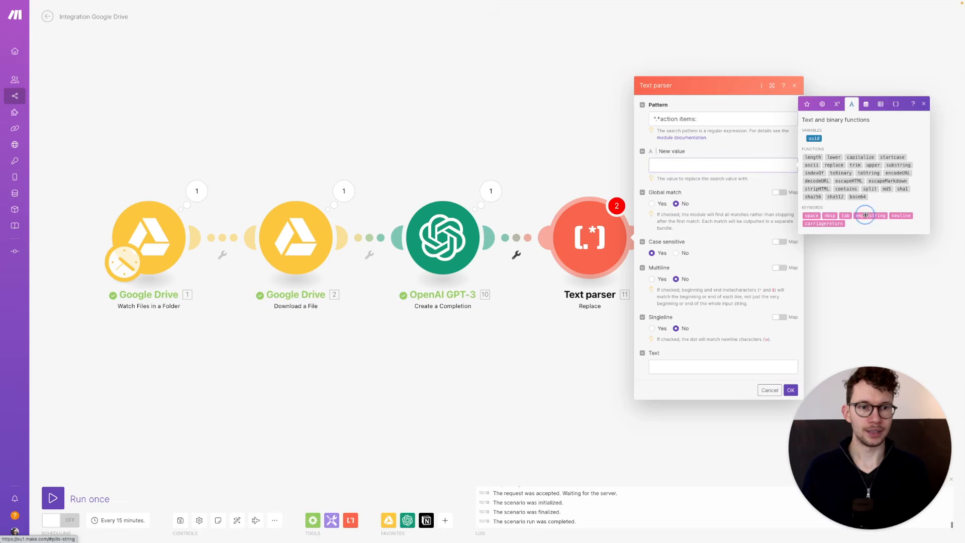
click(652, 203)
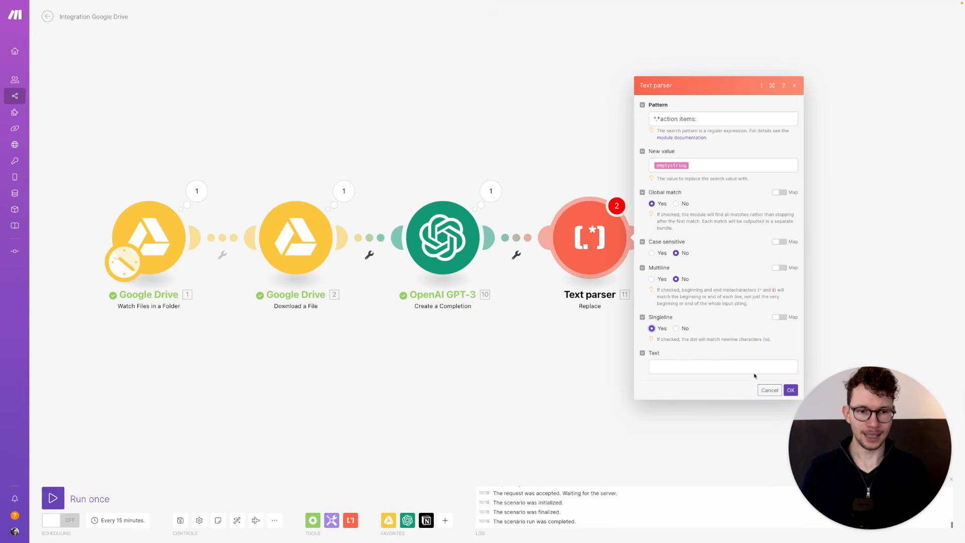
Map the text value from the OpenAI Choices into the parser's Text field and save the module settings
click(663, 368)
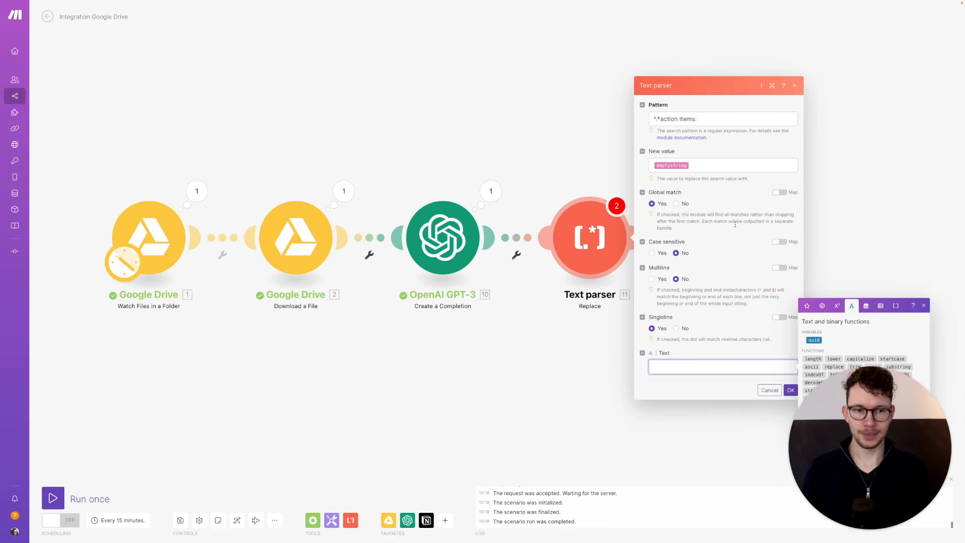
drag(883, 400, 152, 416)
click(665, 366)
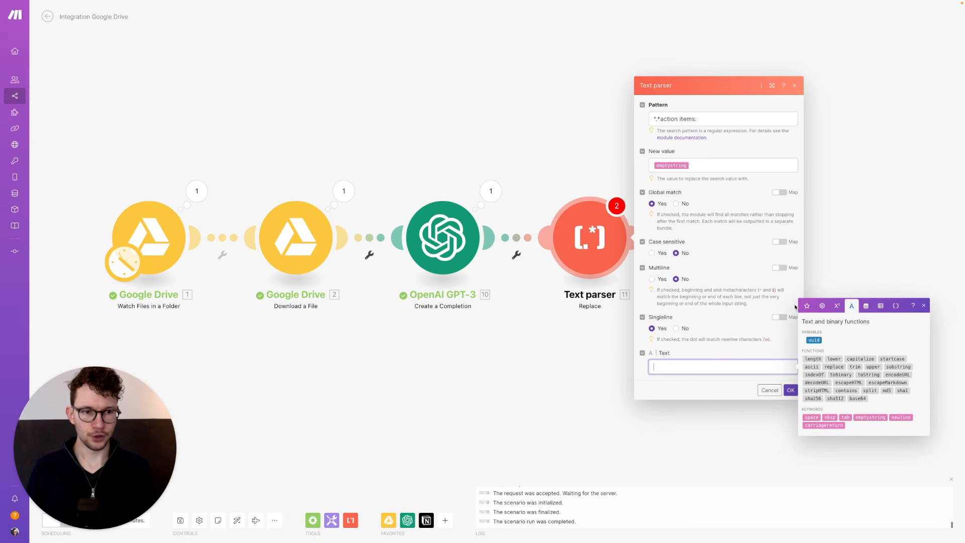
click(806, 305)
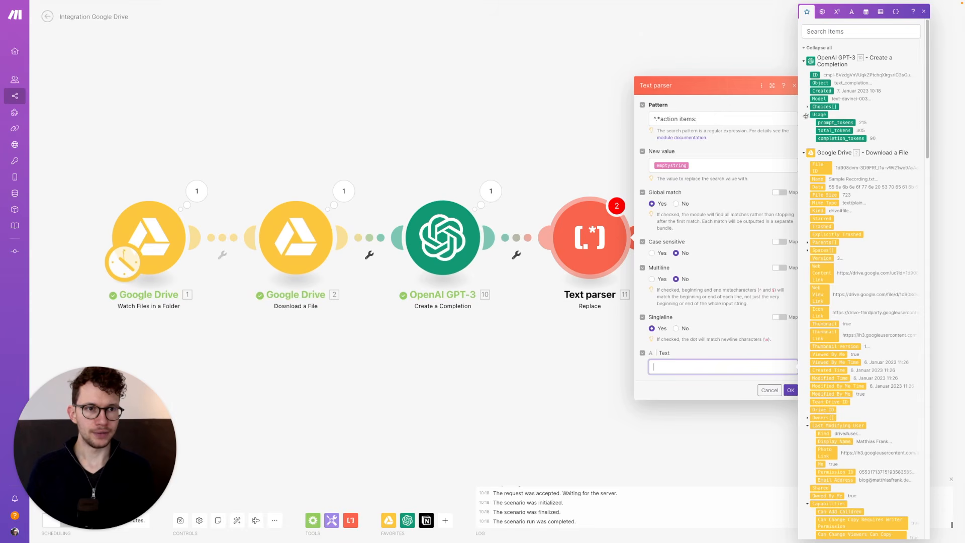
click(807, 106)
drag(823, 114, 723, 367)
click(790, 390)
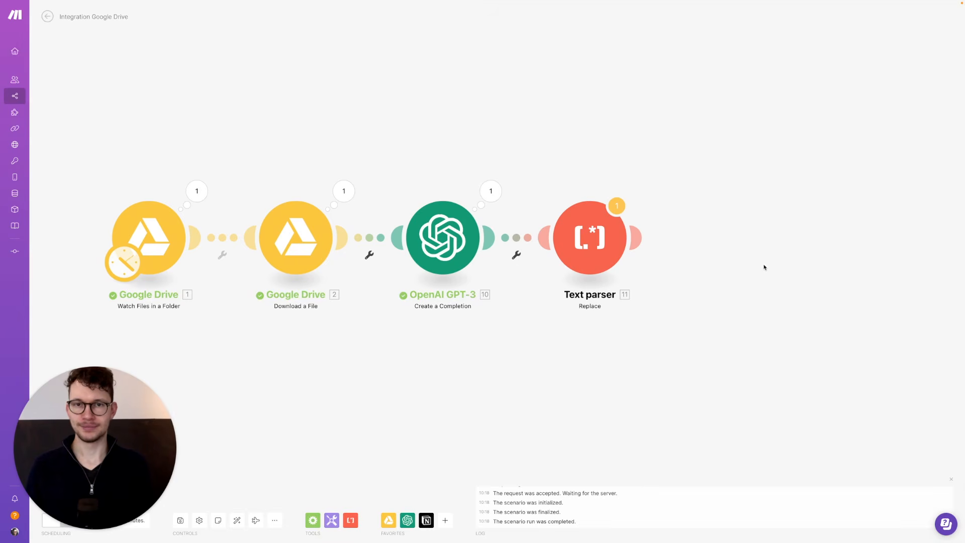
Add a Notion "Create a Database Item" module after the text parser, using the connection "My Notion connection (Sandbox)"
click(642, 244)
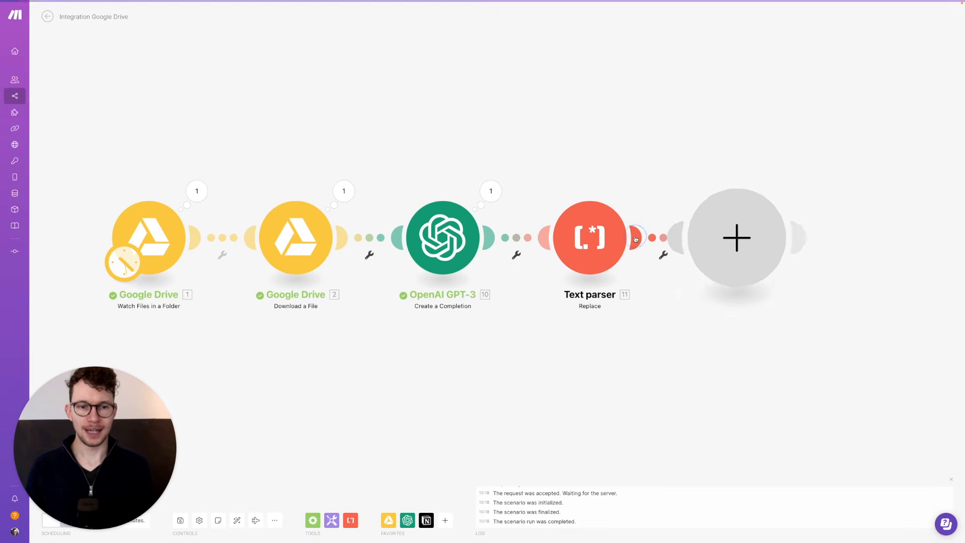
click(795, 243)
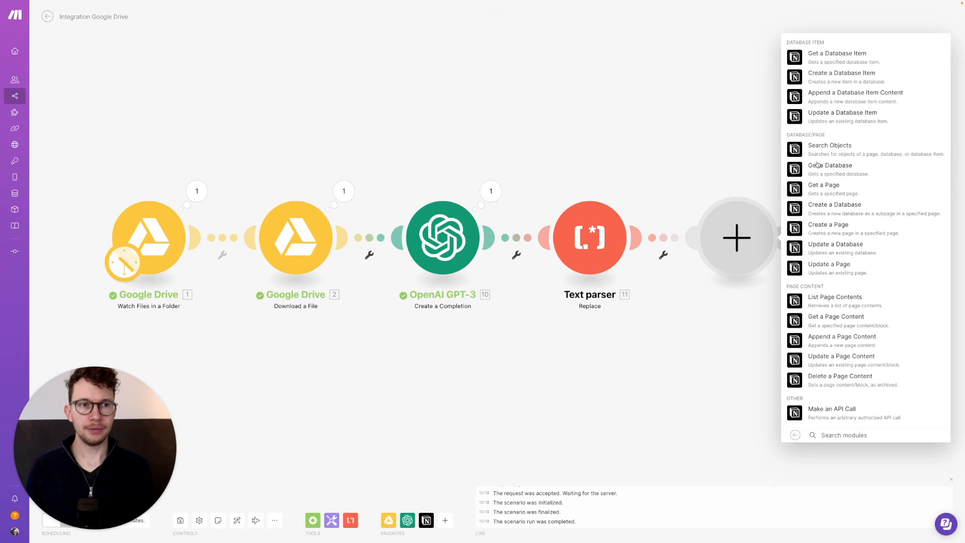
click(821, 80)
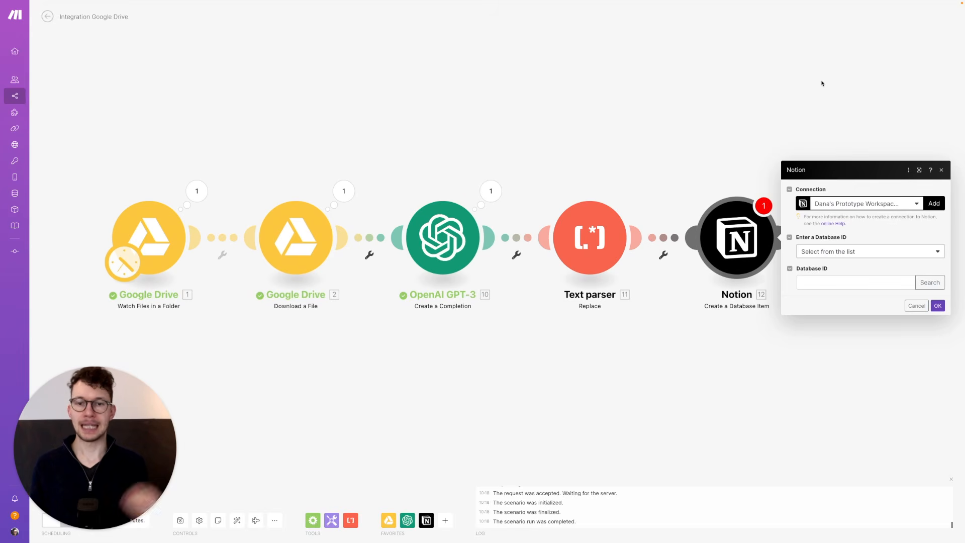
click(863, 204)
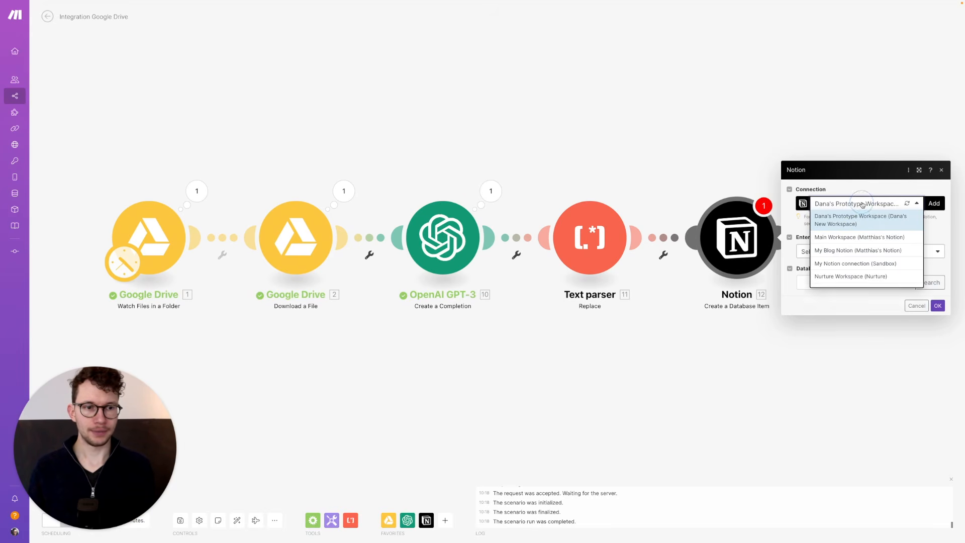
click(854, 262)
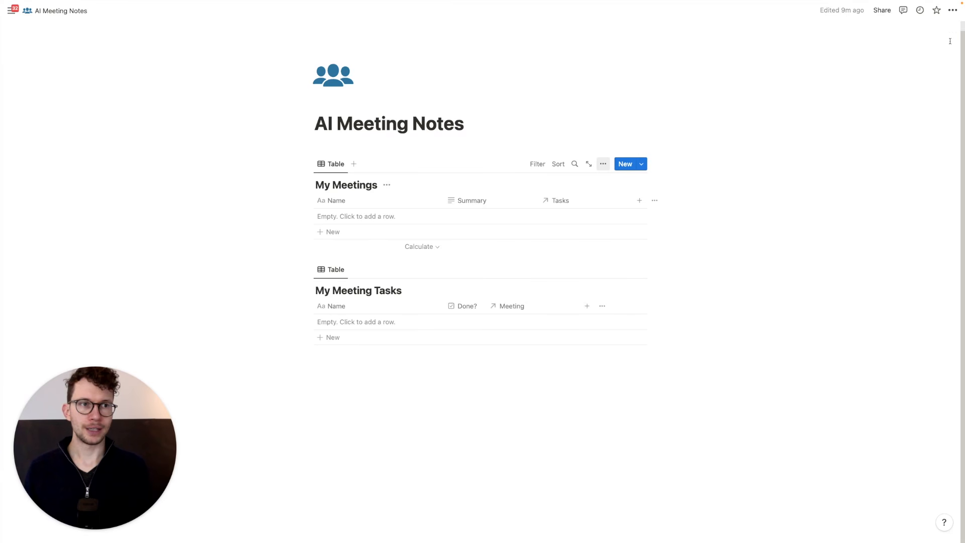
Switch to Notion, check the AI Meeting Notes page's Integromat connection and the connections available to add, and return to Make
click(952, 11)
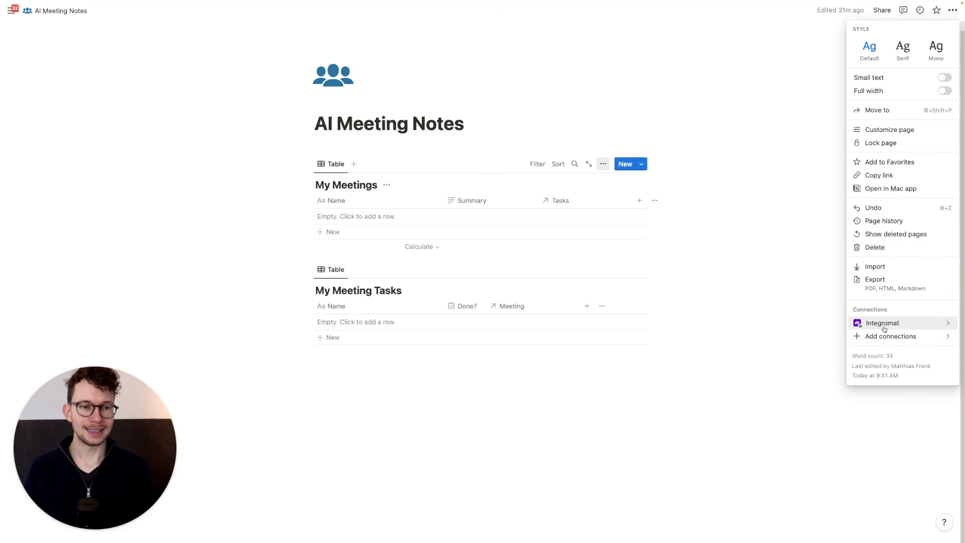
mouse_move(882, 326)
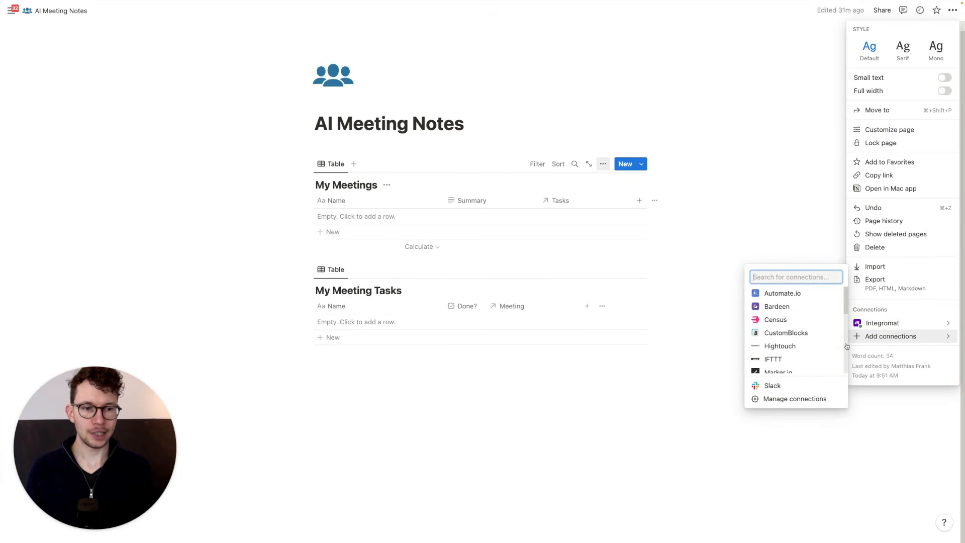
scroll(799, 332, down, 10)
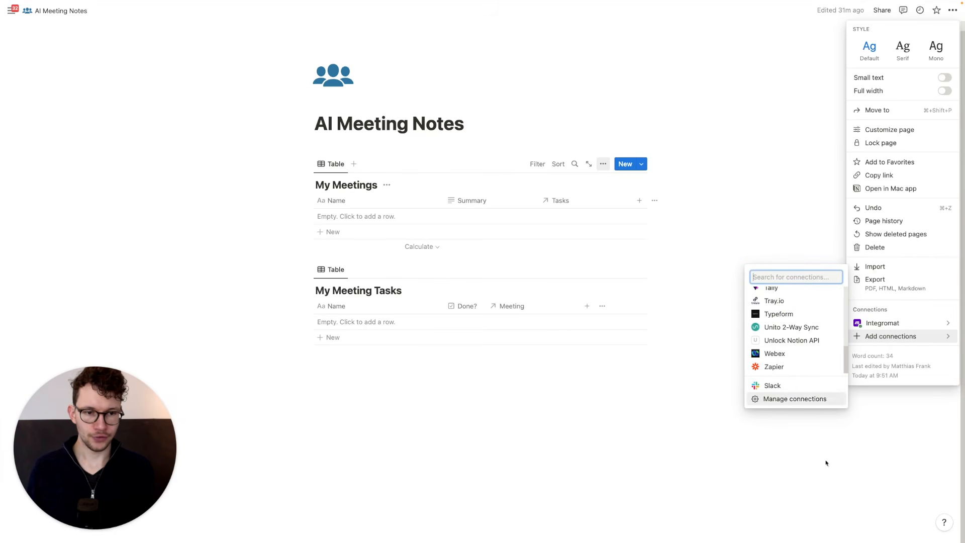
click(752, 215)
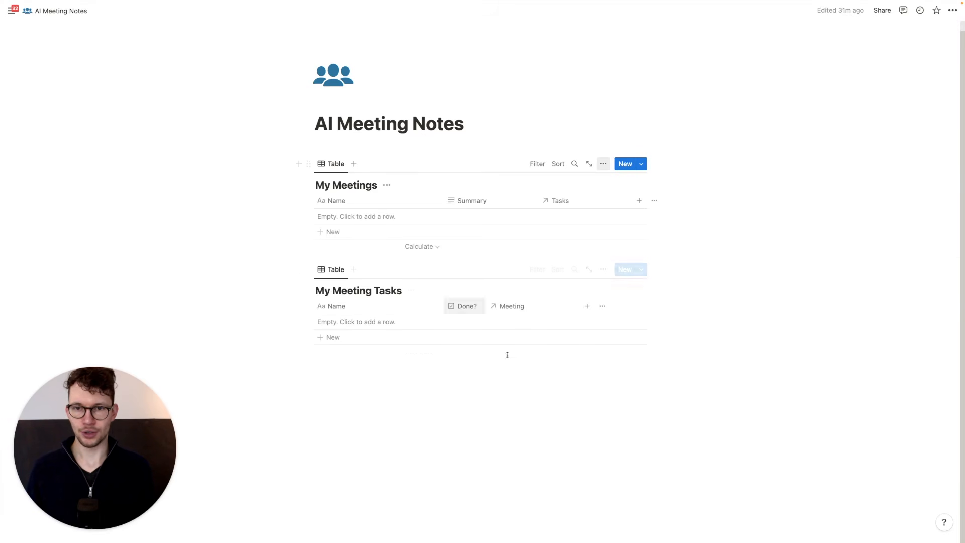
key(ctrl+Left)
key(ctrl+Left)
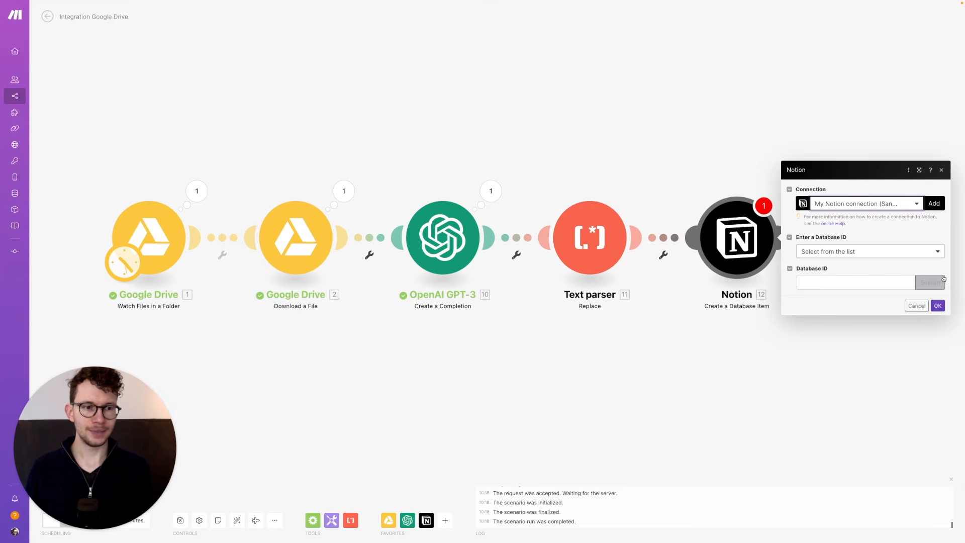
Search the Notion databases for "meeting" and choose My Meetings as the module's database
click(930, 282)
click(788, 284)
text(meeting)
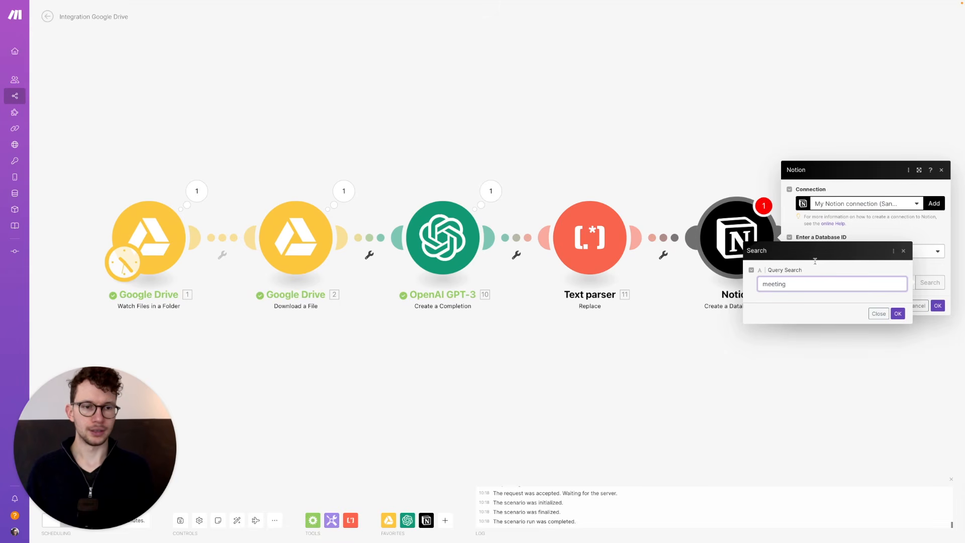
click(896, 314)
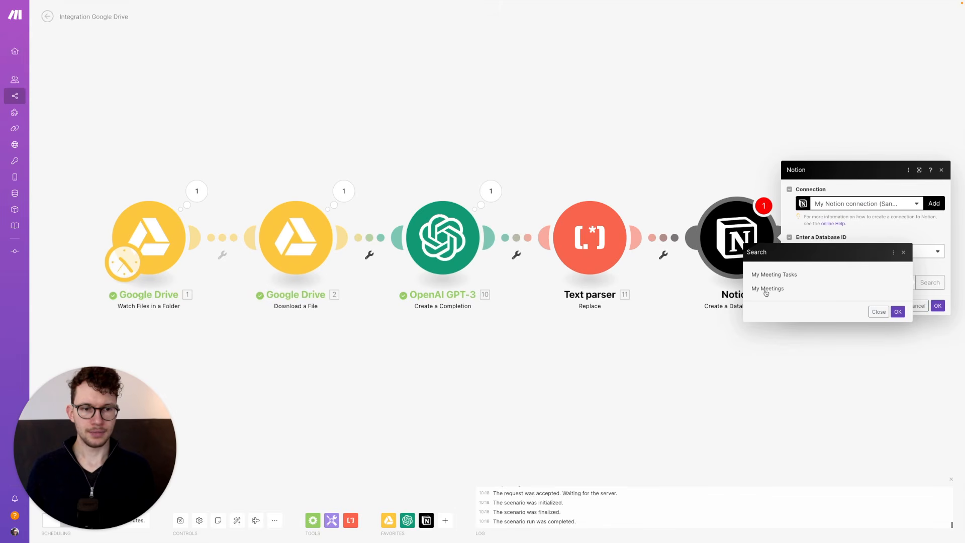
click(766, 289)
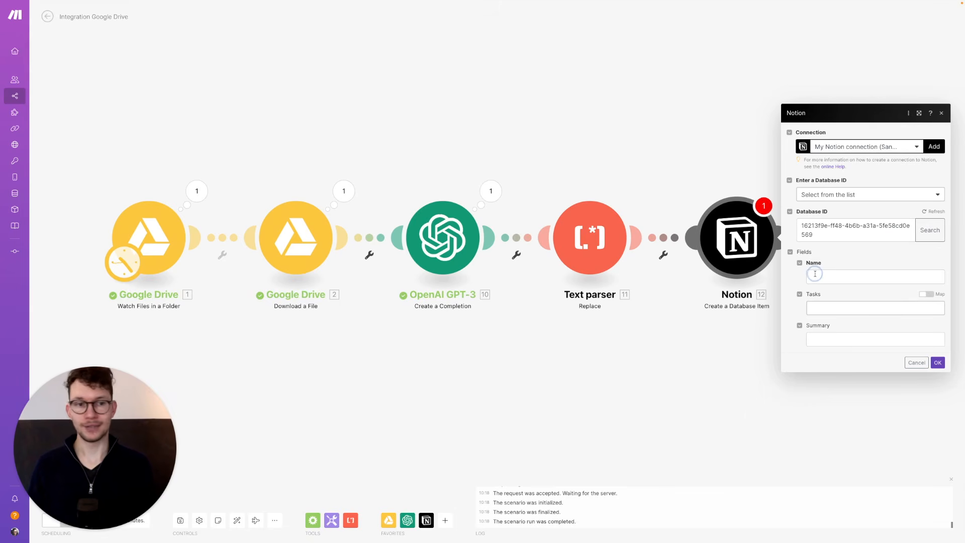
Map the "Download a File" Name to Name and the OpenAI Choices text to Summary, and save the Notion module
click(815, 274)
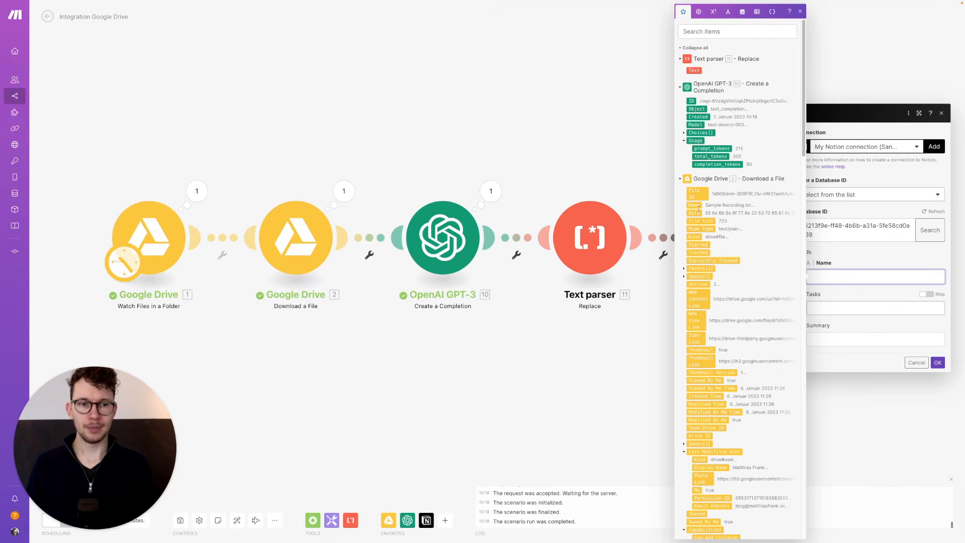
drag(692, 205, 825, 276)
click(833, 341)
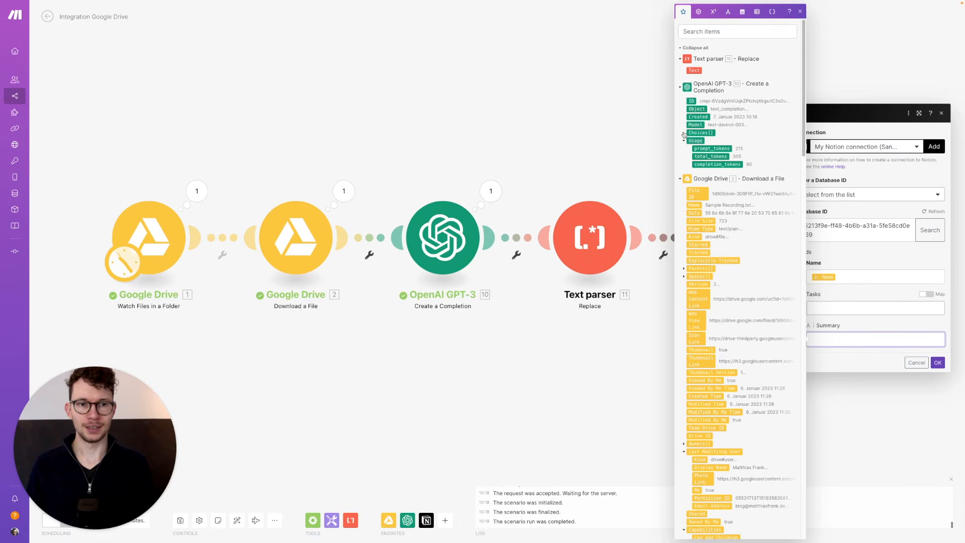
click(685, 134)
drag(699, 139, 845, 339)
click(938, 363)
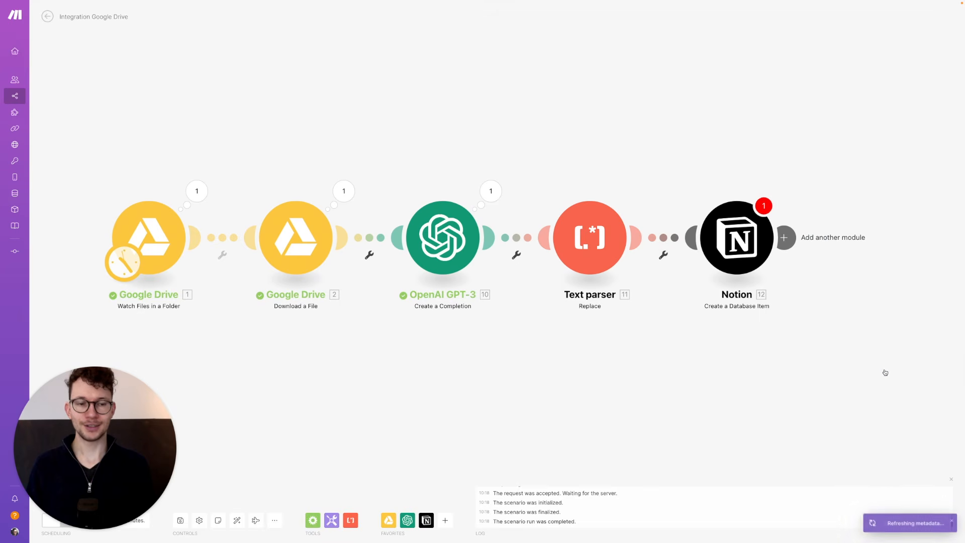
Review the field mappings of the Notion "Create a Database Item" module and close its settings
drag(840, 355, 662, 344)
click(543, 236)
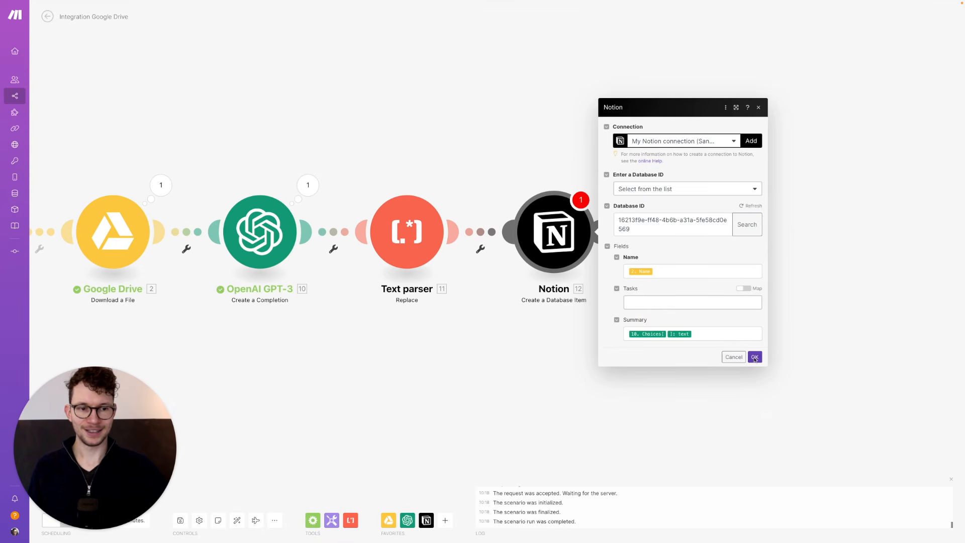
click(755, 356)
Add a Notion "Append a Page Content" module after "Create a Database Item" and map its Page ID to that module's Database Item ID
drag(762, 347, 663, 385)
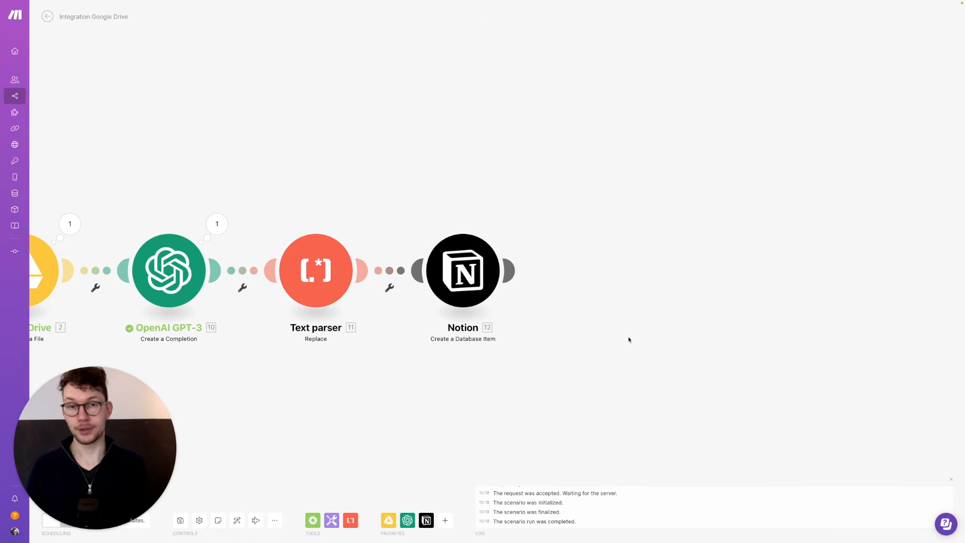
click(513, 270)
click(665, 274)
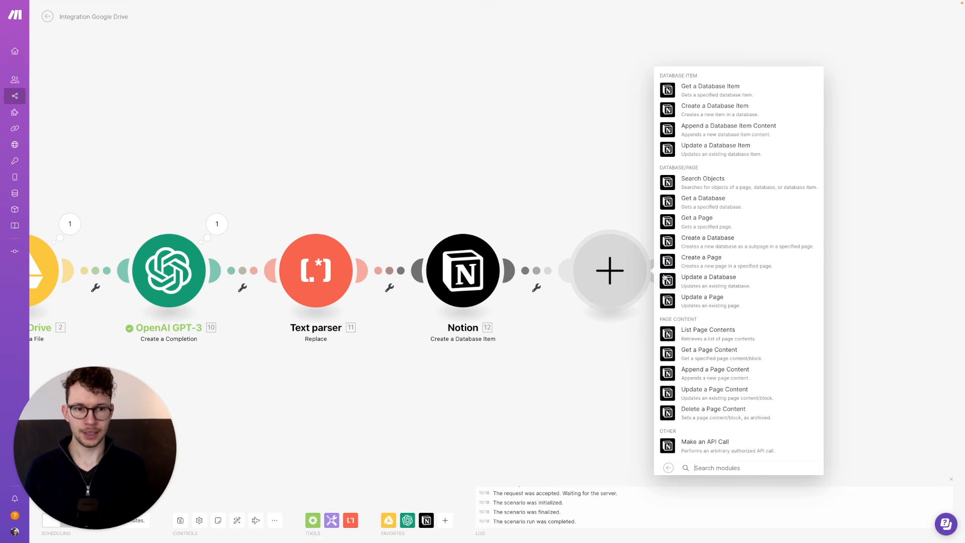
click(732, 375)
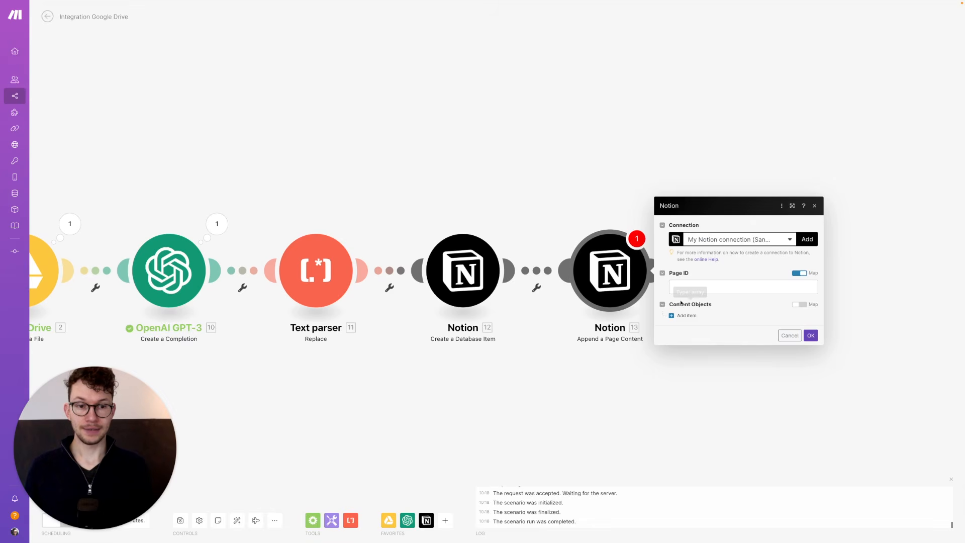
click(678, 289)
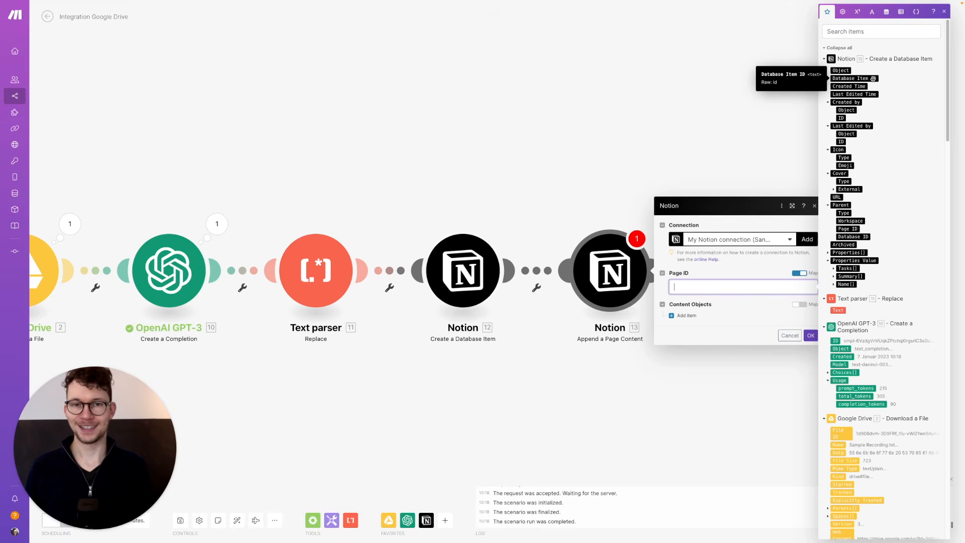
drag(872, 78, 703, 287)
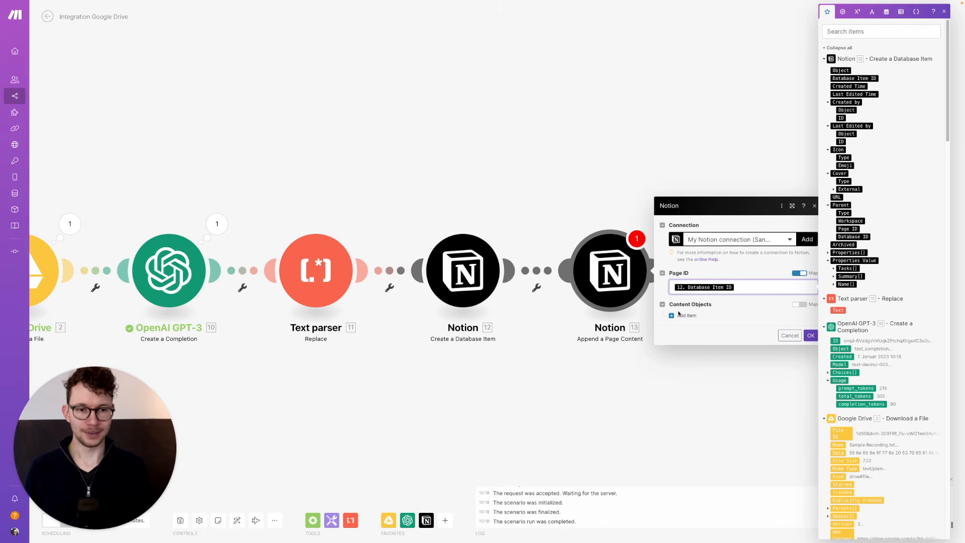
Add a content object of type Paragraph to the module and give it one text item
click(679, 317)
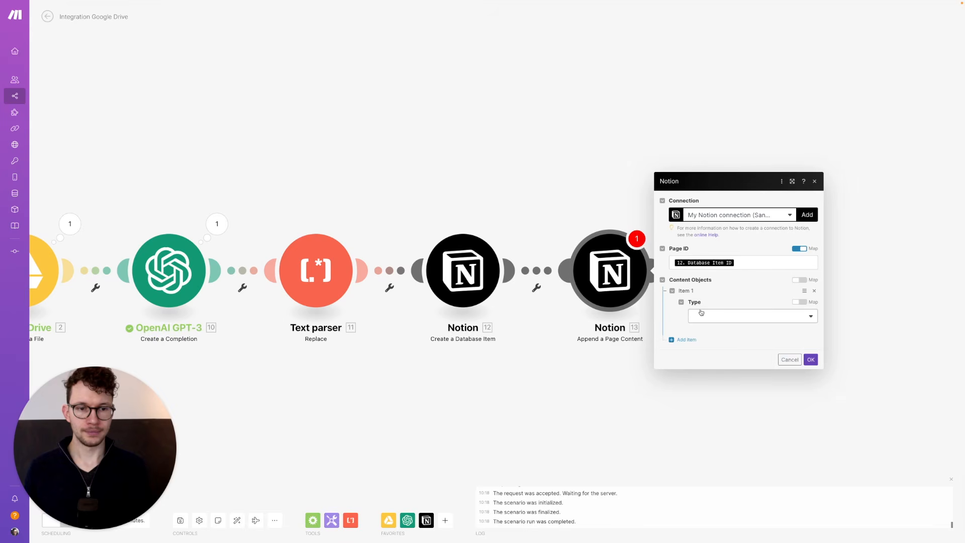
click(700, 313)
click(710, 341)
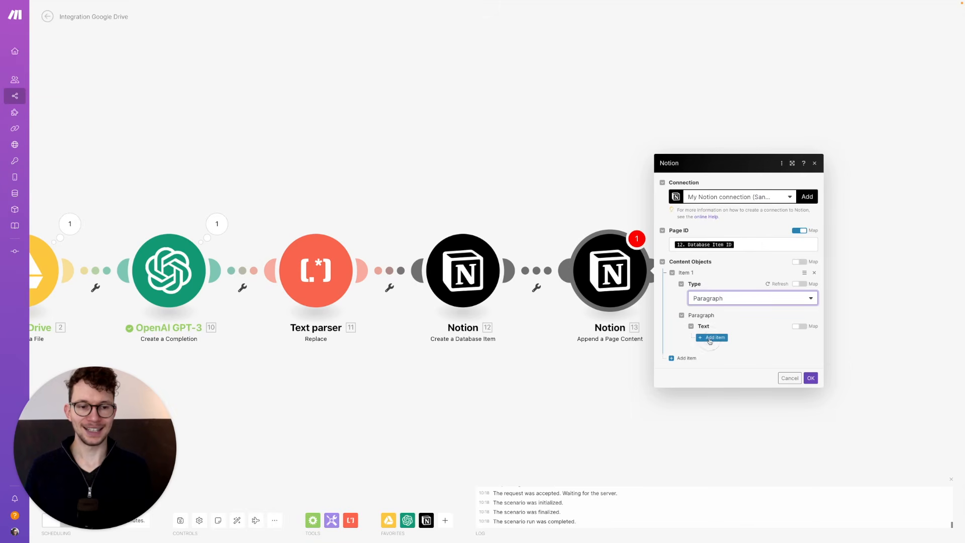
click(711, 338)
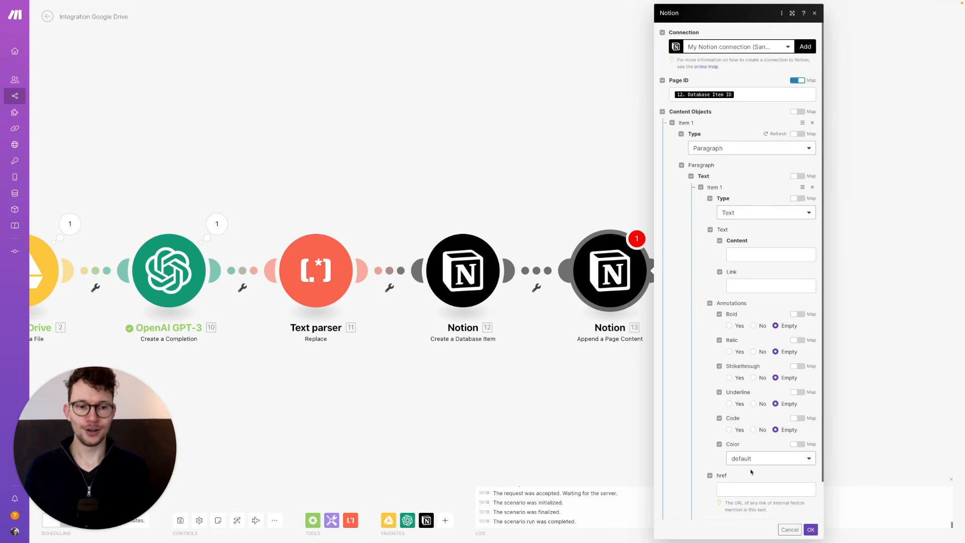
Set the text item's Content to toString() of the Google Drive "Download a File" Data and save the module
click(752, 255)
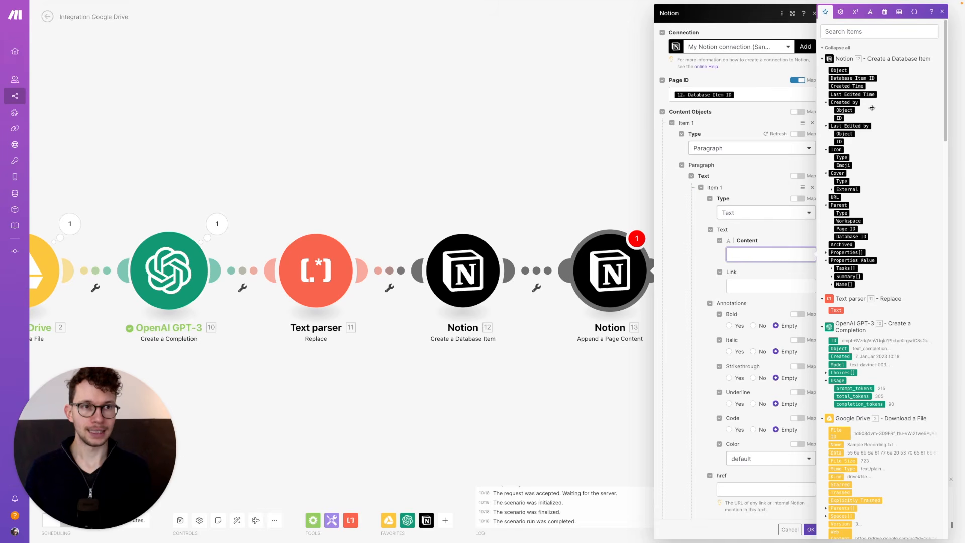
click(870, 12)
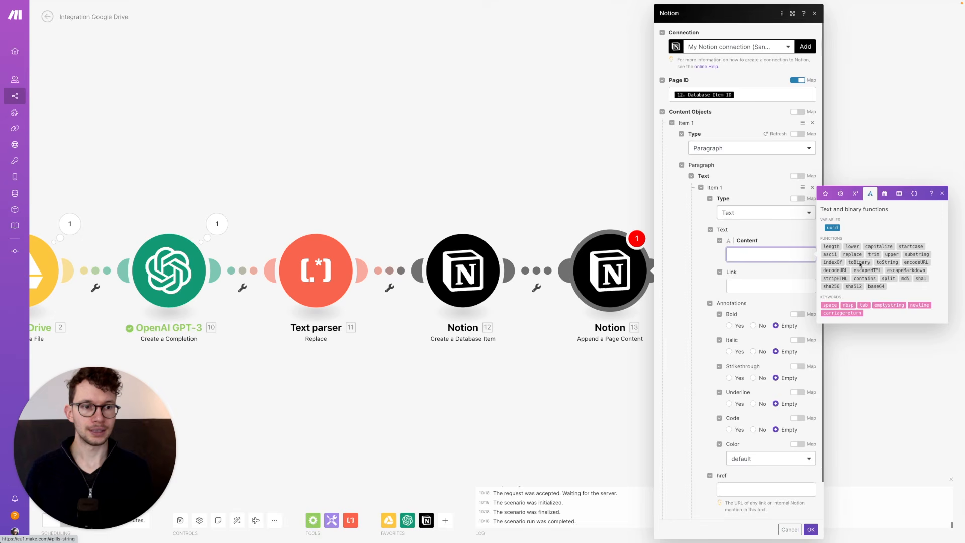
click(887, 262)
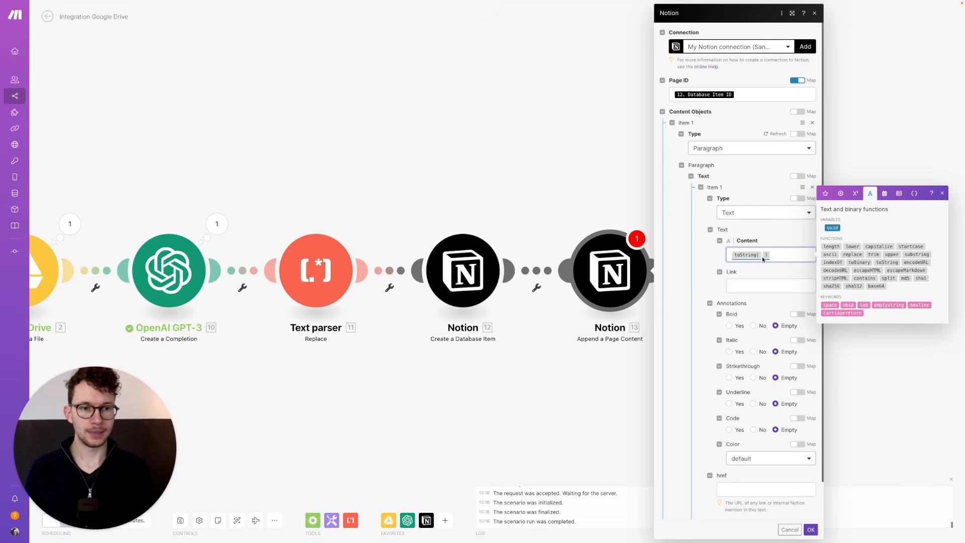
click(825, 194)
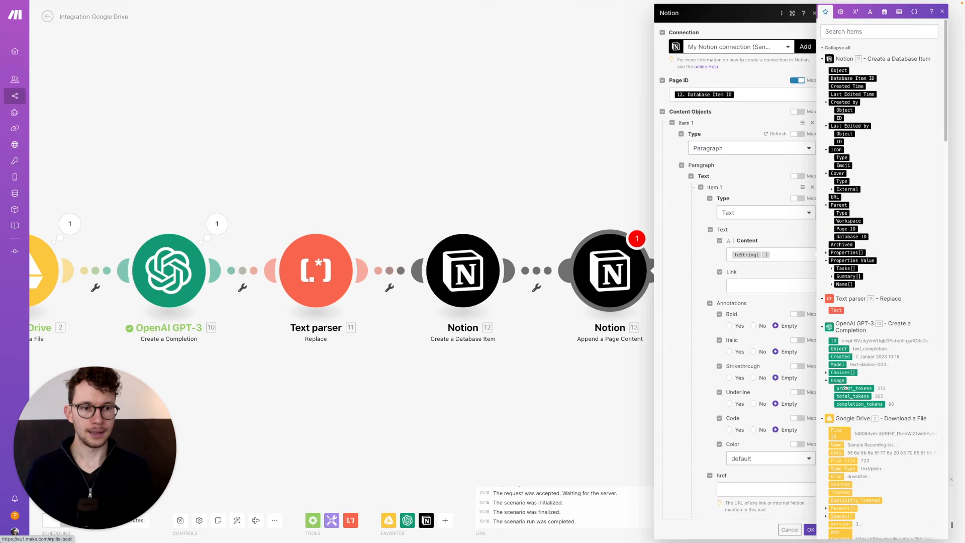
click(836, 453)
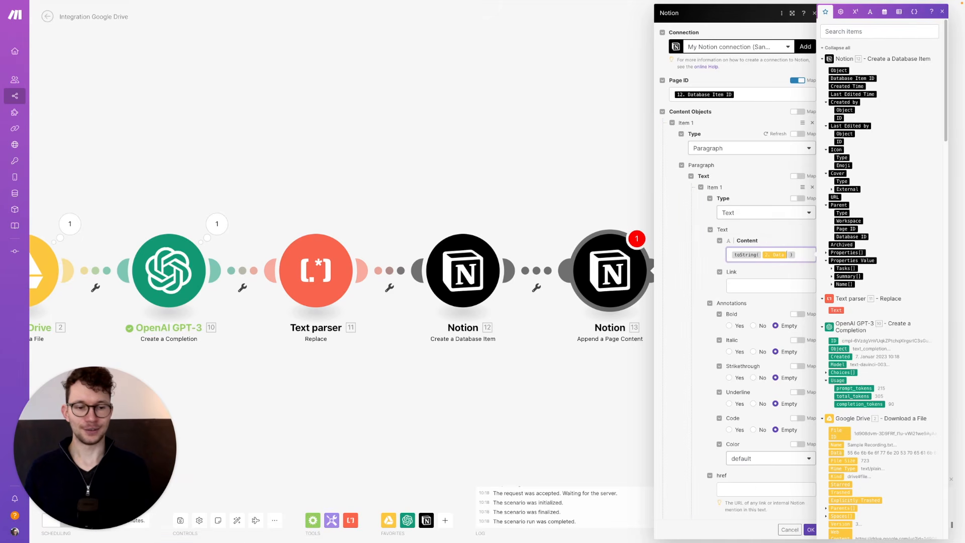
click(812, 528)
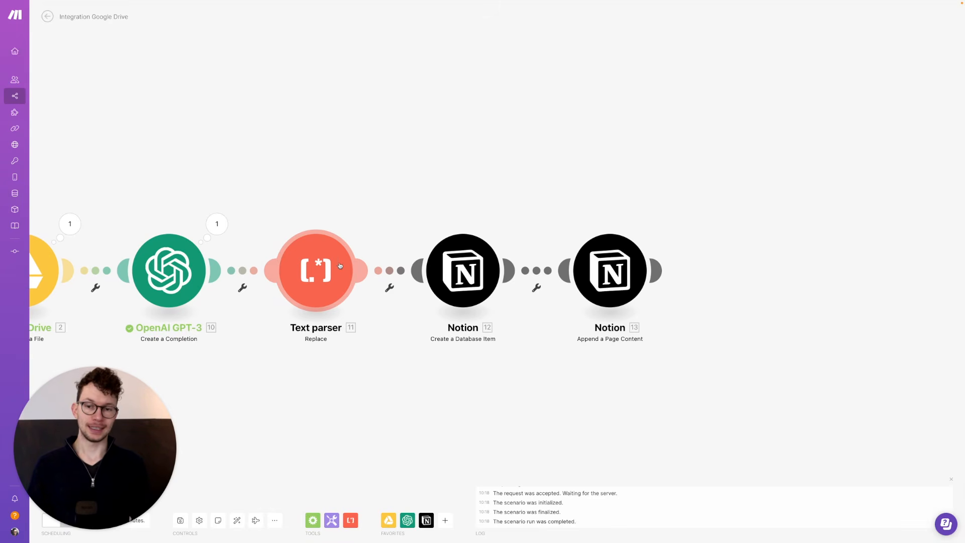
Examine the OpenAI GPT-3 module's last run, including the action items in its Choices output text
drag(743, 333, 668, 324)
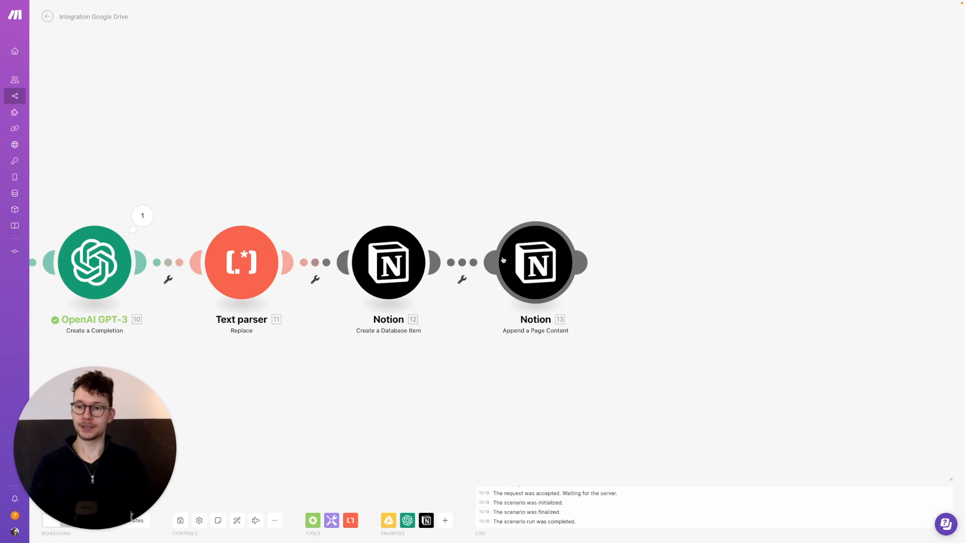
click(143, 215)
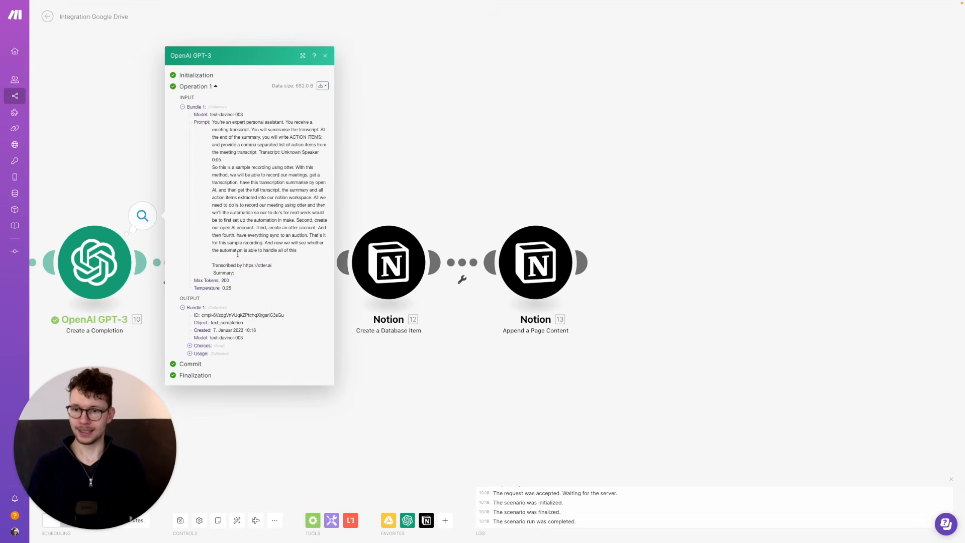
click(190, 346)
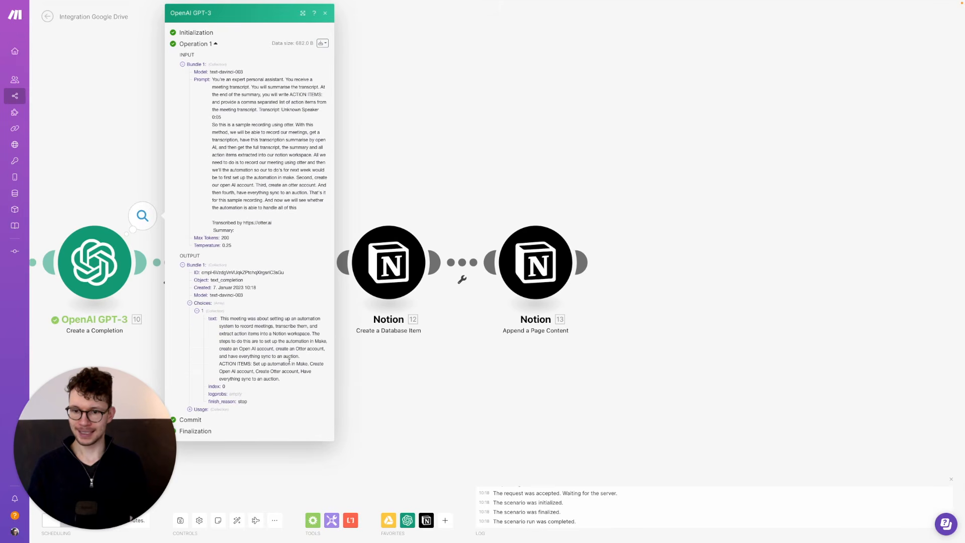
drag(311, 365, 253, 372)
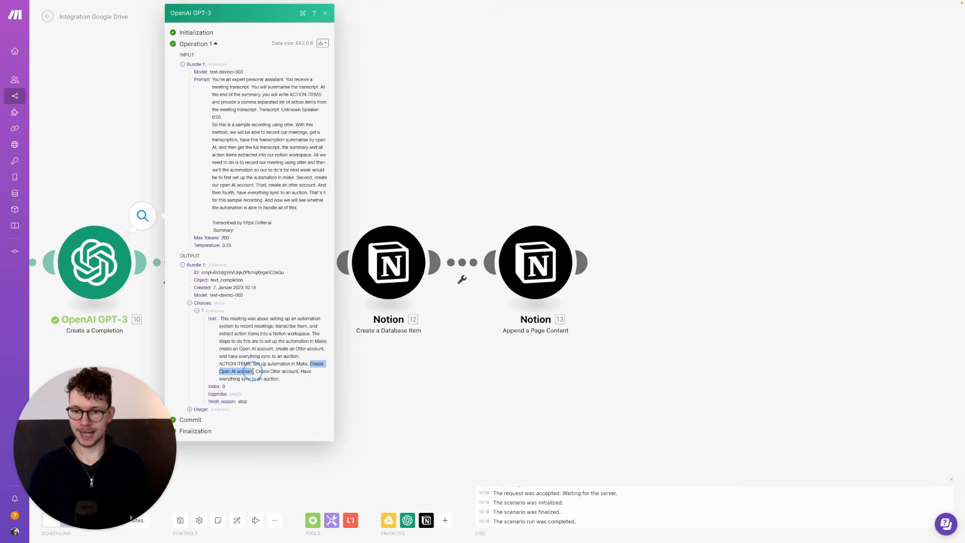
click(423, 372)
Search the modules for "iterator" and add a Flow Control Iterator after "Append a Page Content"
click(583, 266)
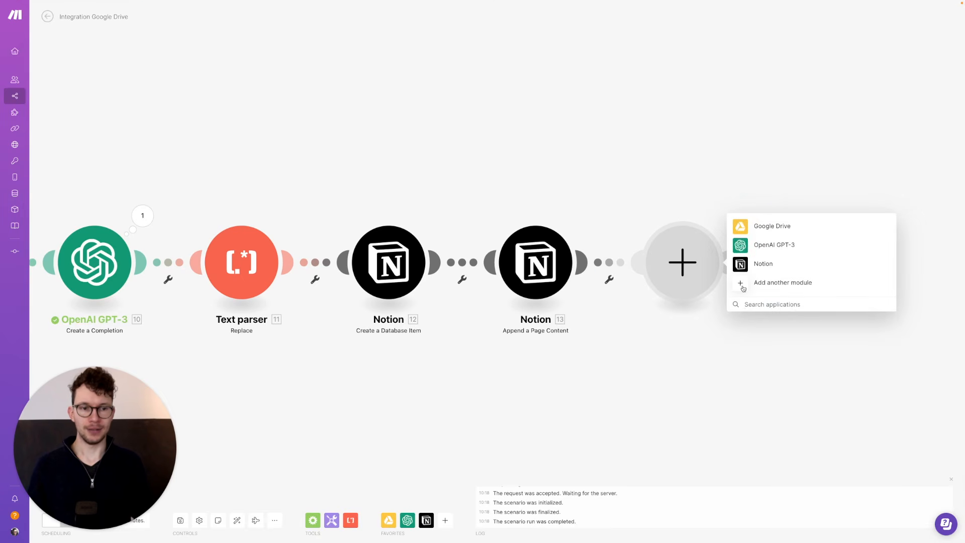
click(743, 283)
text(iterator)
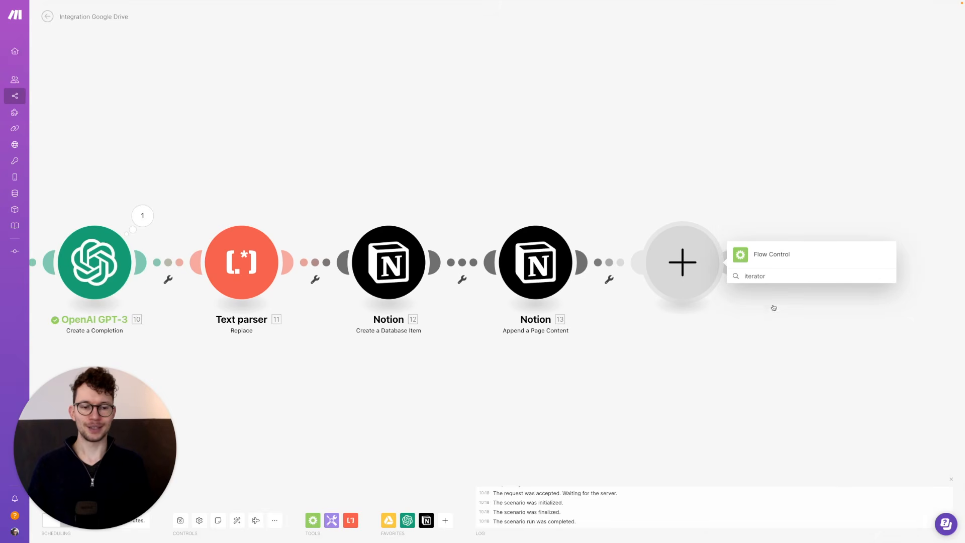
click(750, 258)
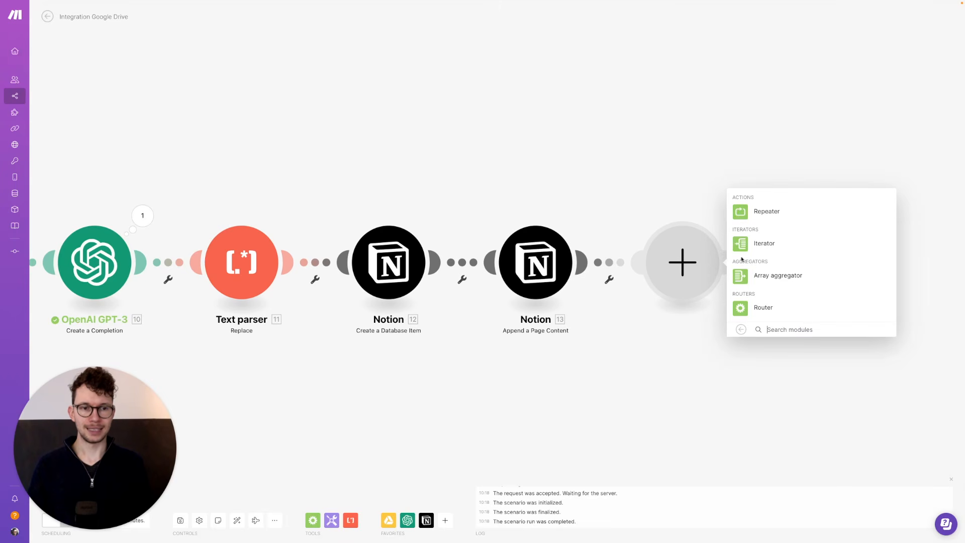
click(745, 246)
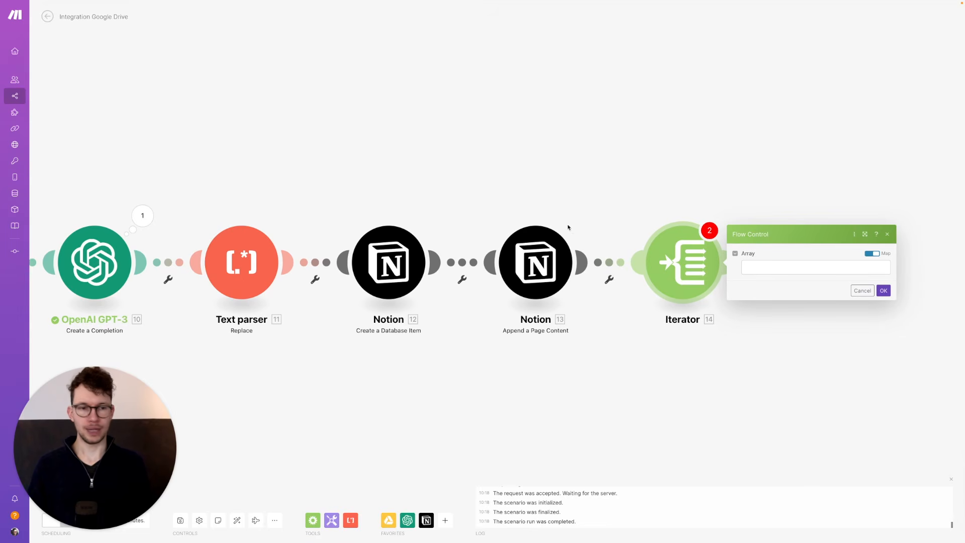
Set the Iterator's Array to a split function on the Text parser's Text with a comma as separator, and save it
click(815, 266)
click(810, 267)
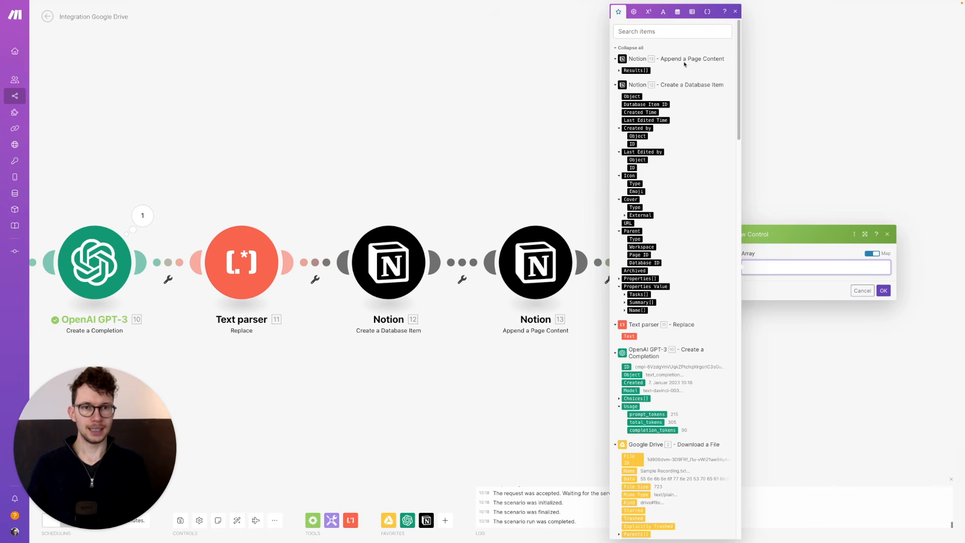
click(663, 13)
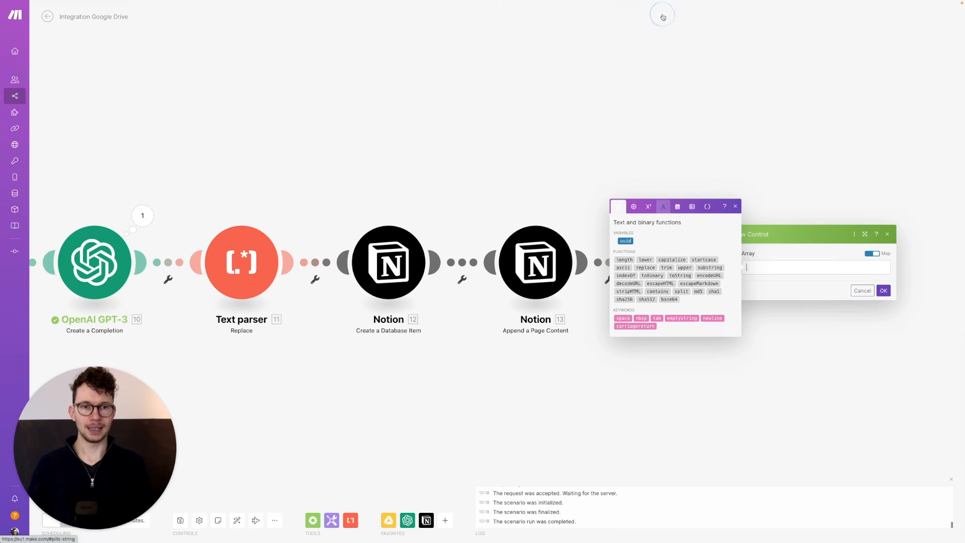
click(680, 291)
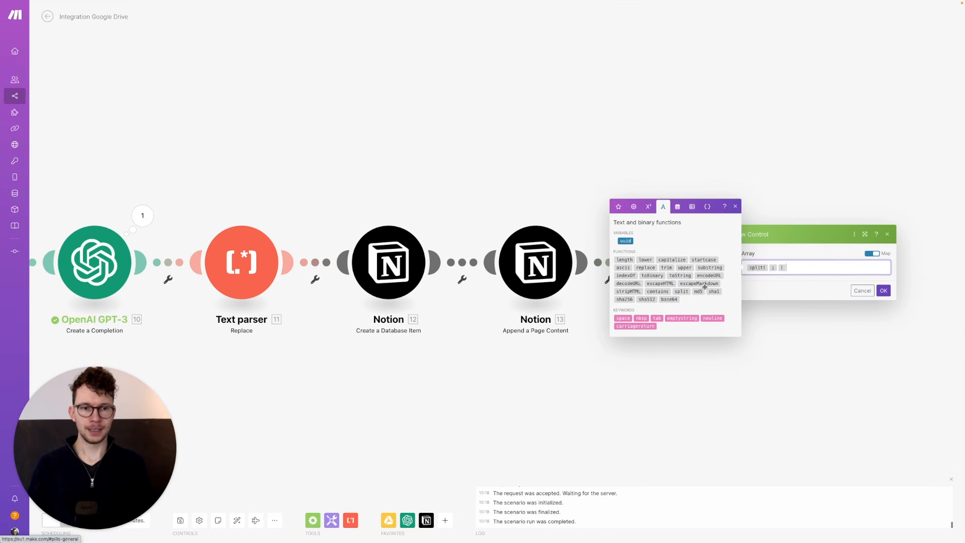
click(768, 267)
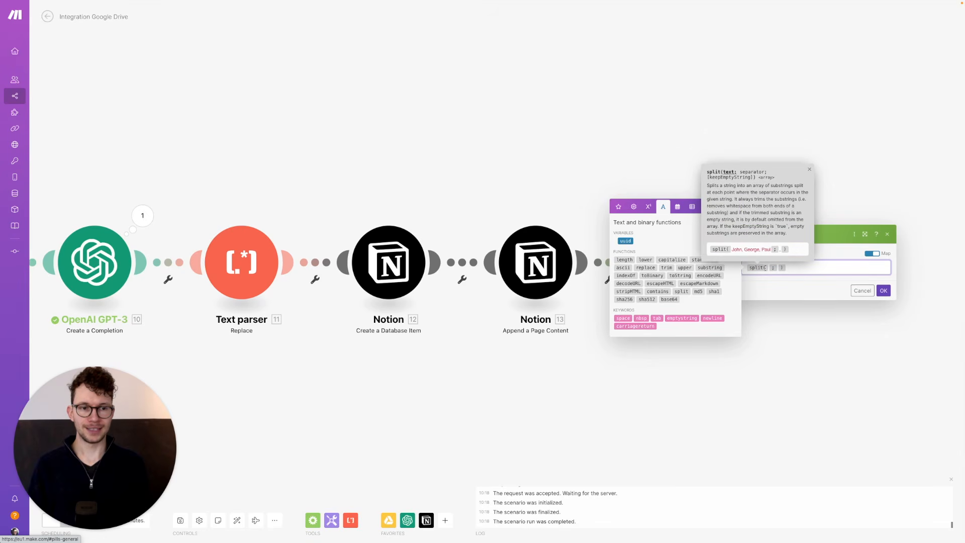
click(618, 207)
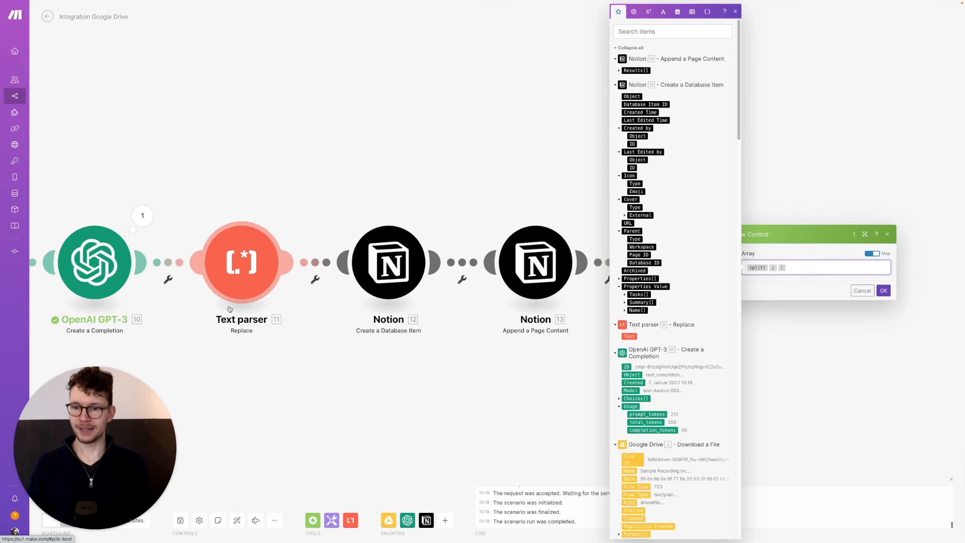
click(630, 337)
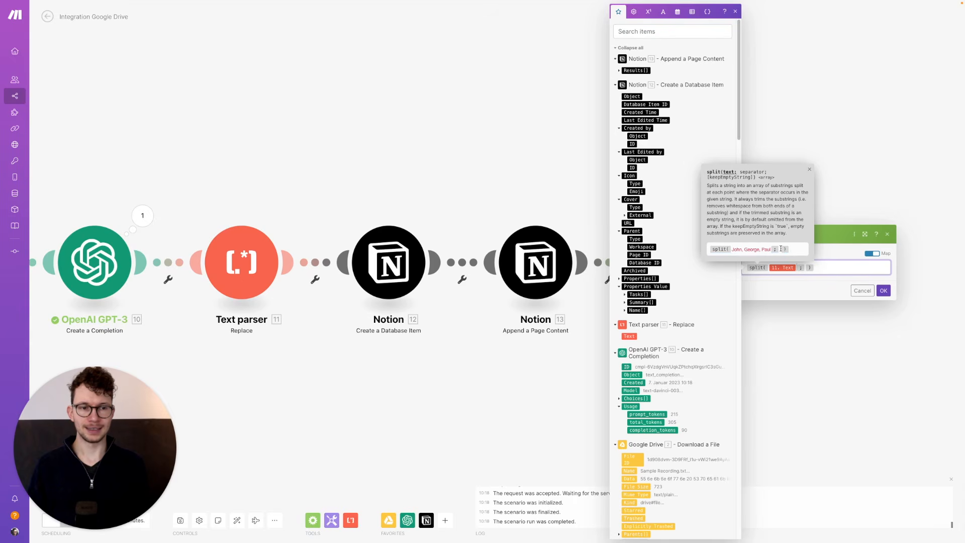
click(804, 267)
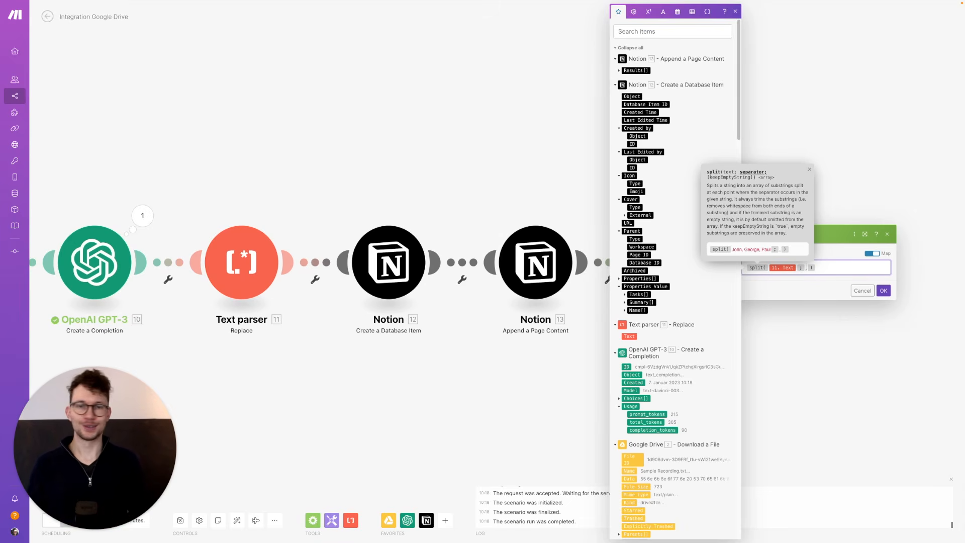
text(,)
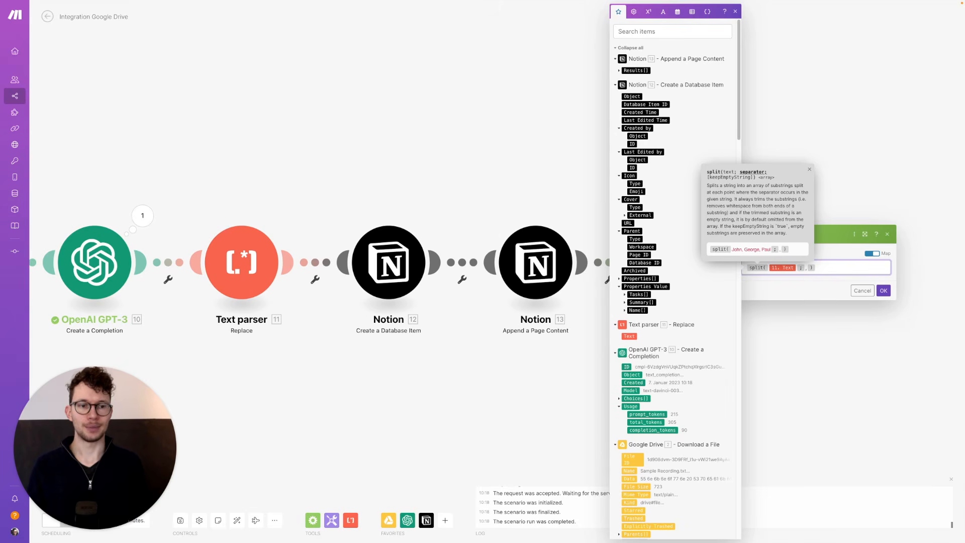
click(830, 244)
click(883, 291)
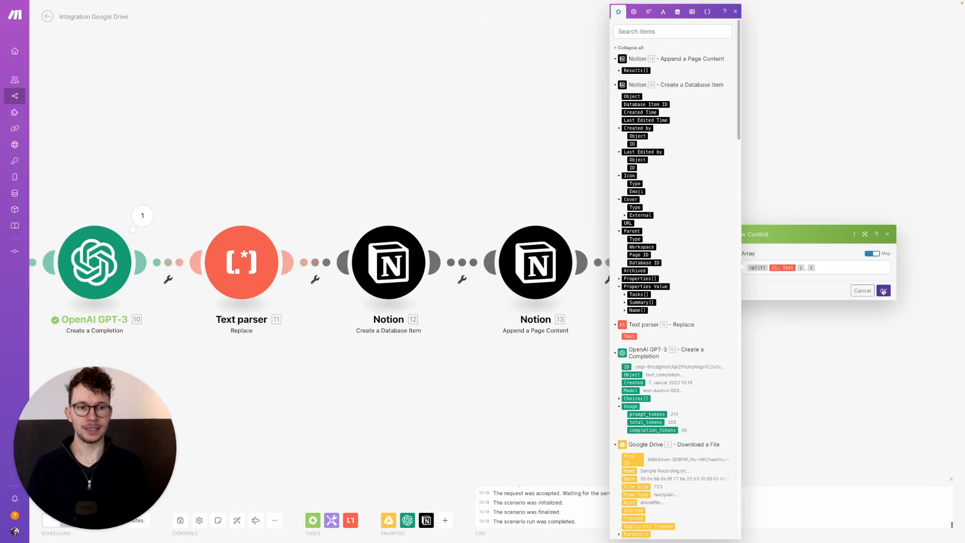
Add a Notion "Create a Database Item" module after the Iterator
click(730, 260)
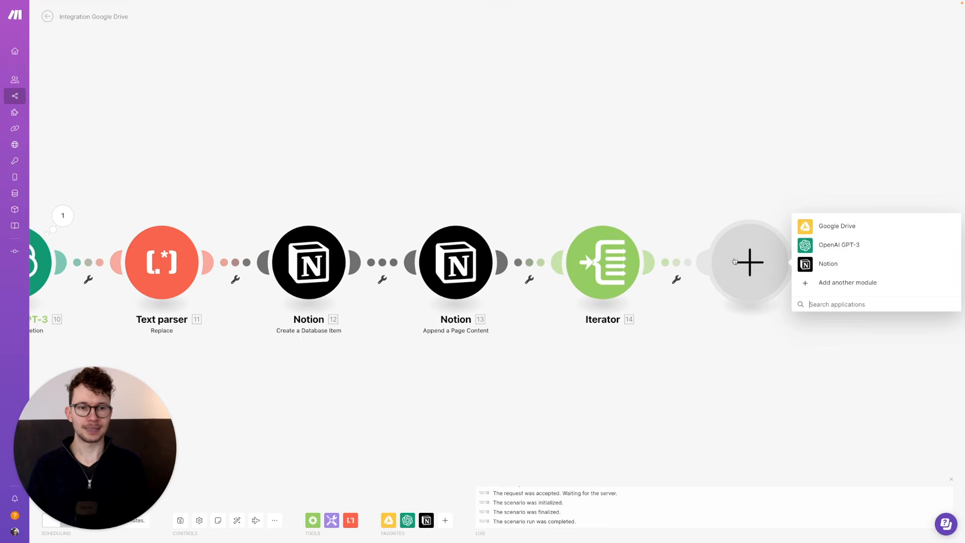
click(805, 263)
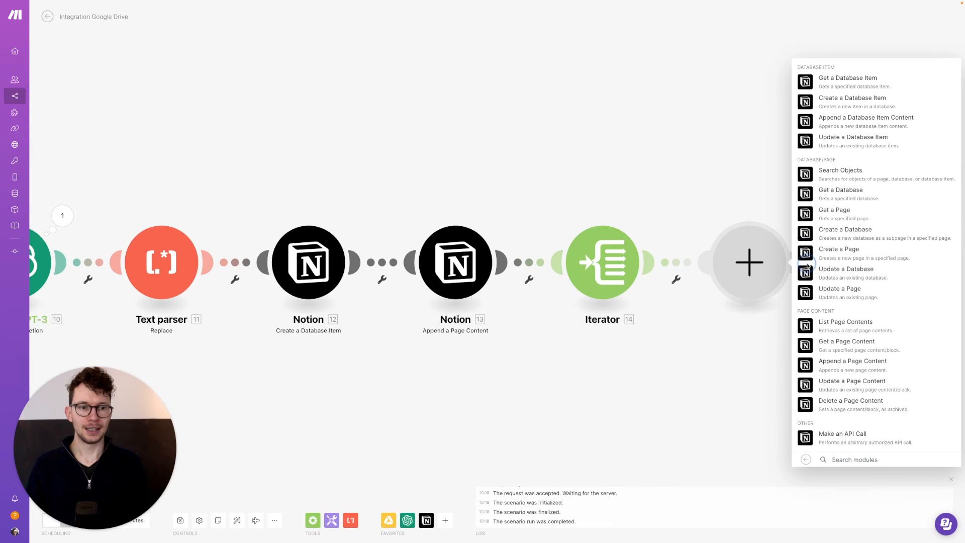
click(801, 101)
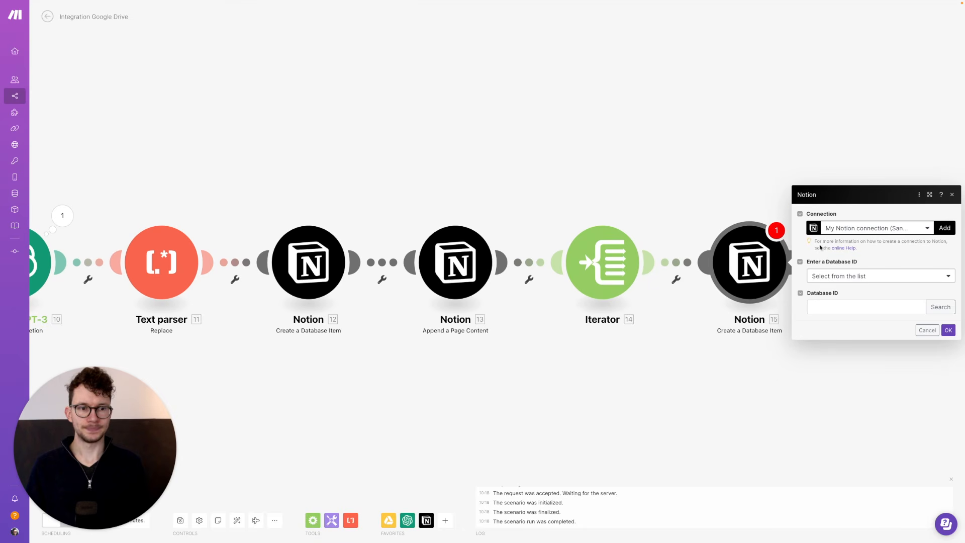
Search the Notion databases for "meeting" and select the My Meeting Tasks database for the new Create a Database Item module
click(928, 308)
click(812, 304)
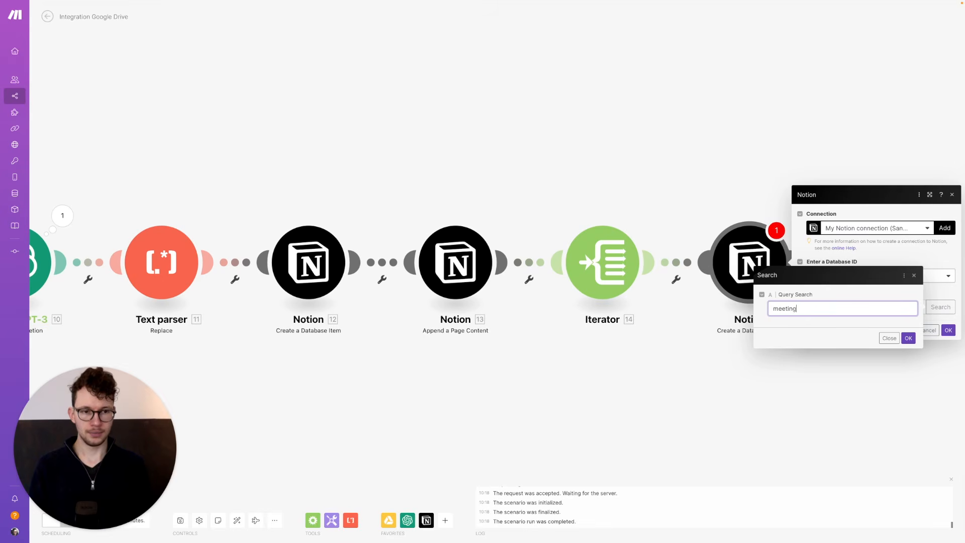
click(909, 341)
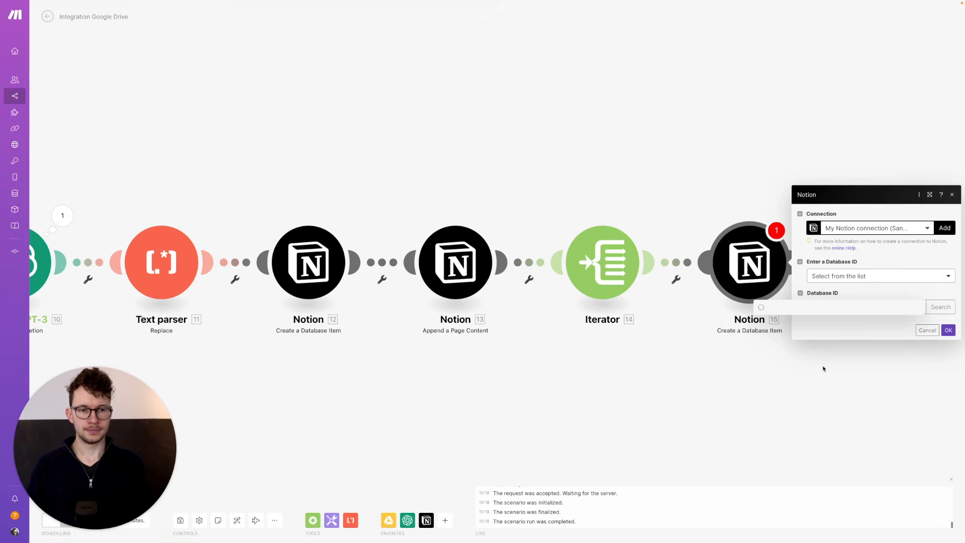
click(787, 299)
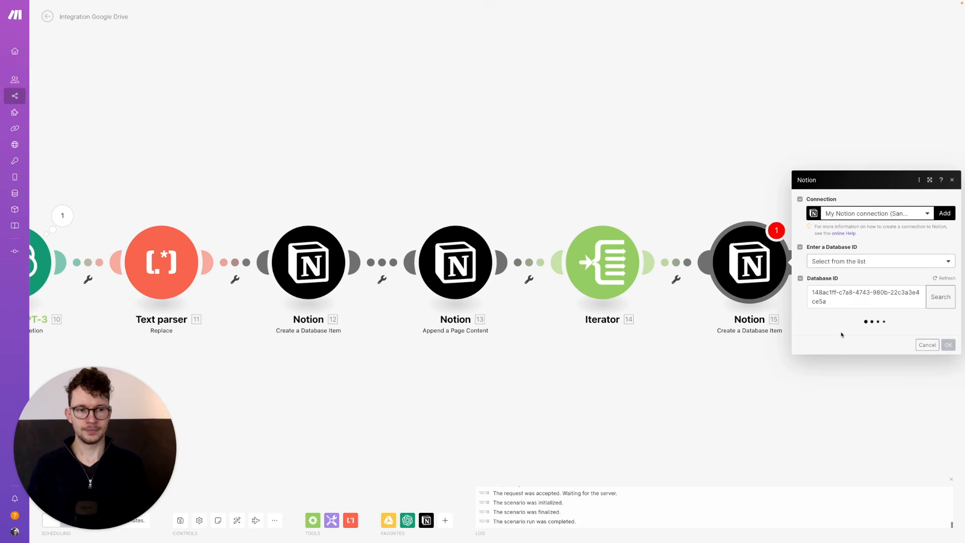
Map Name to the Iterator's Value and Meeting to the Database Item ID of the first Notion "Create a Database Item" module, and save
click(837, 301)
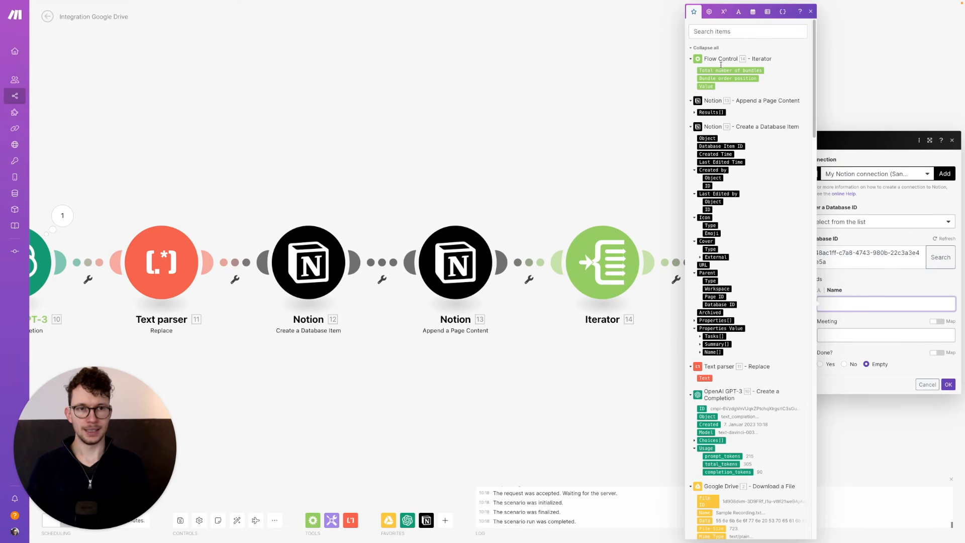
click(705, 86)
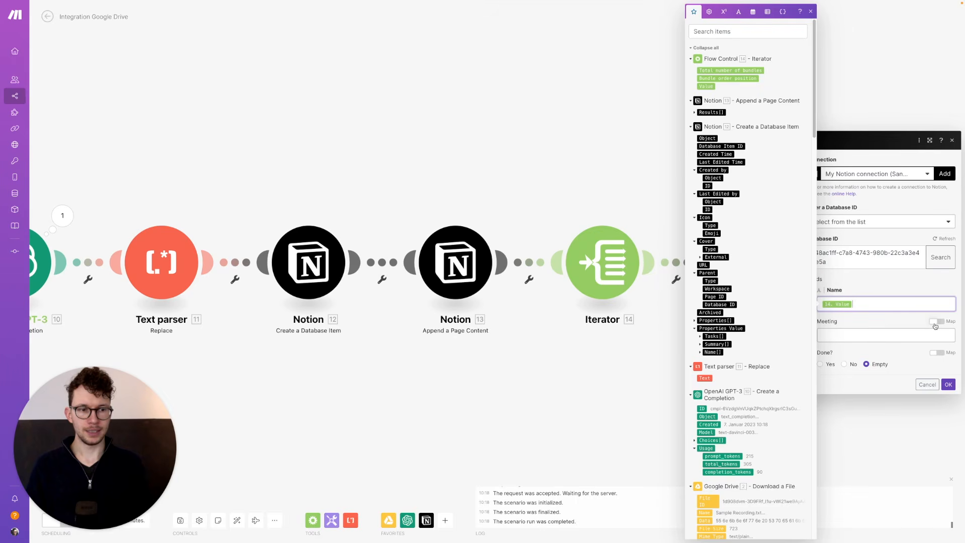
click(935, 322)
click(866, 336)
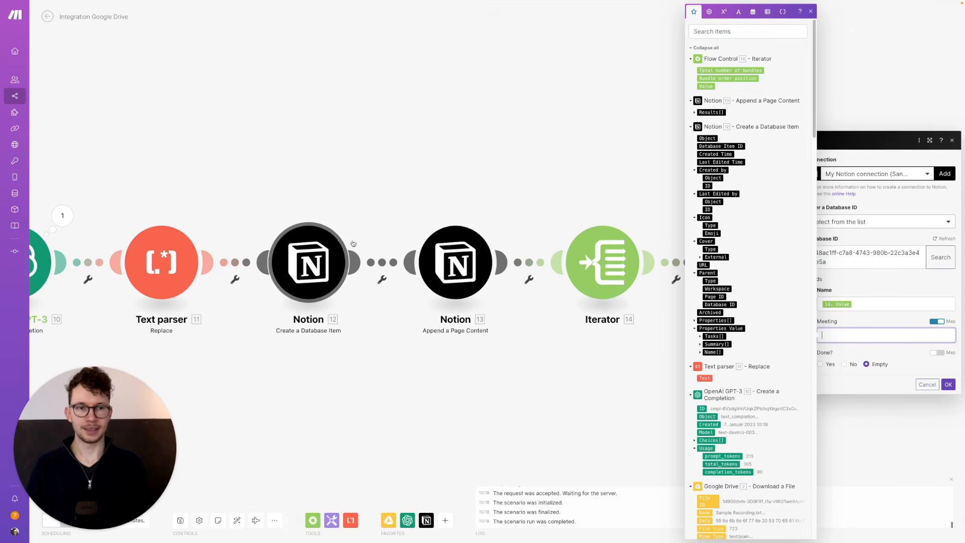
click(736, 146)
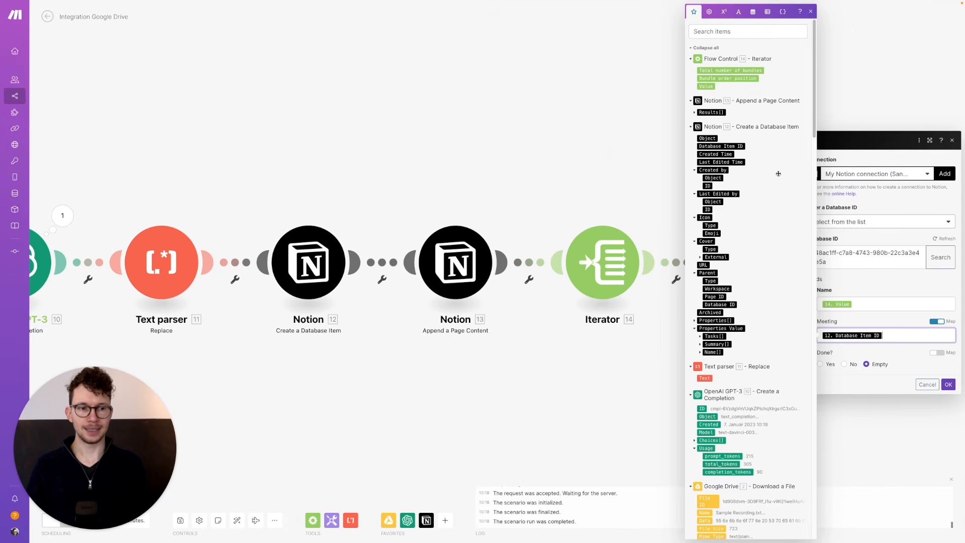
click(947, 384)
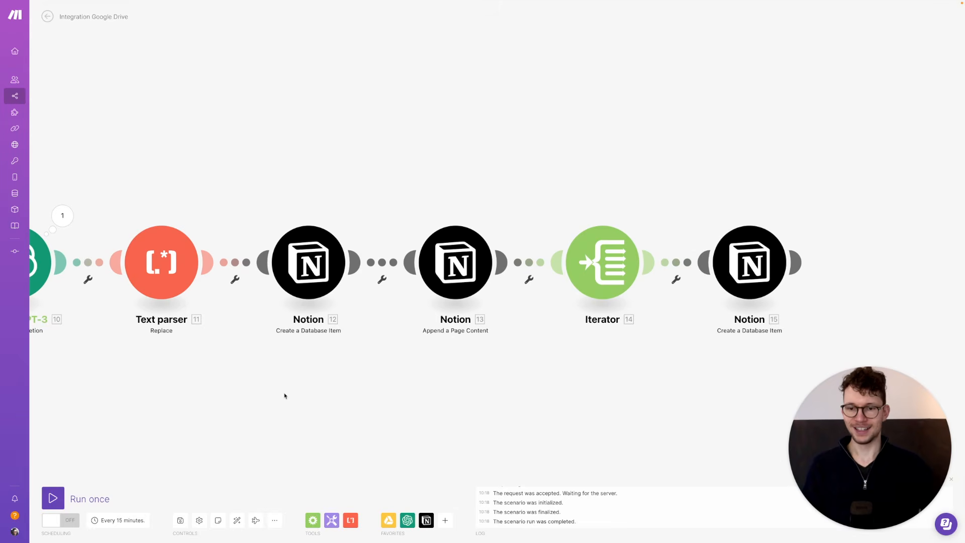
Auto-align all modules of the scenario
scroll(286, 395, left, 3)
scroll(284, 396, left, 5)
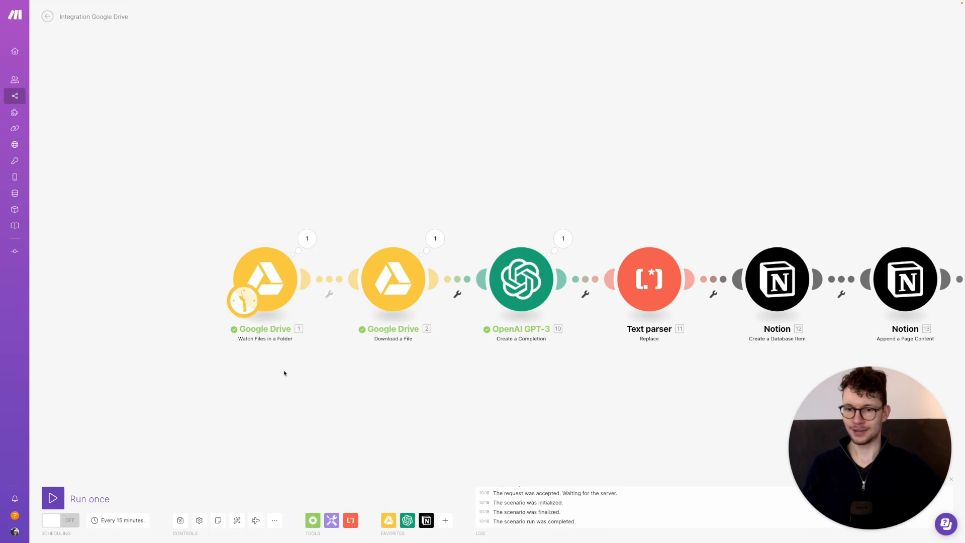
click(236, 520)
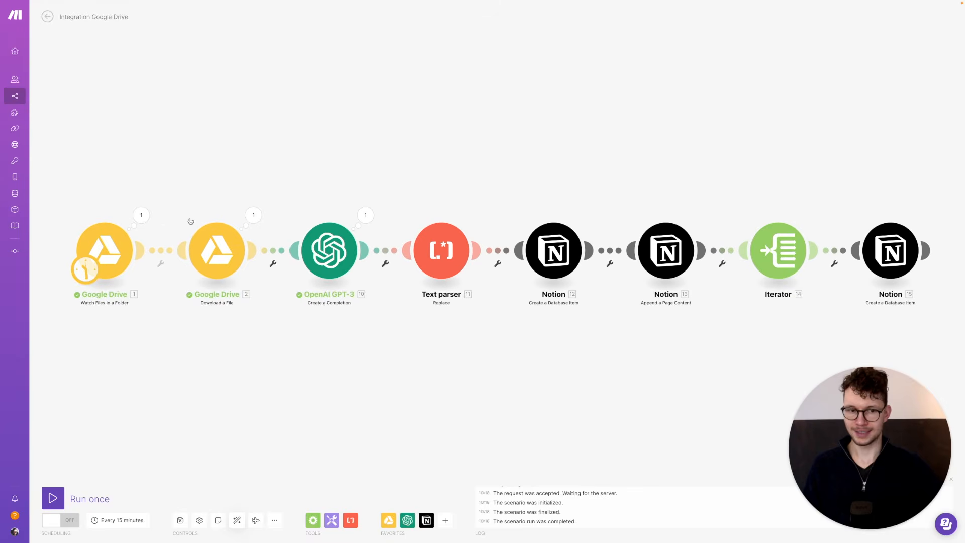
Set the Google Drive "Watch Files in a Folder" module to start from All files
right_click(103, 246)
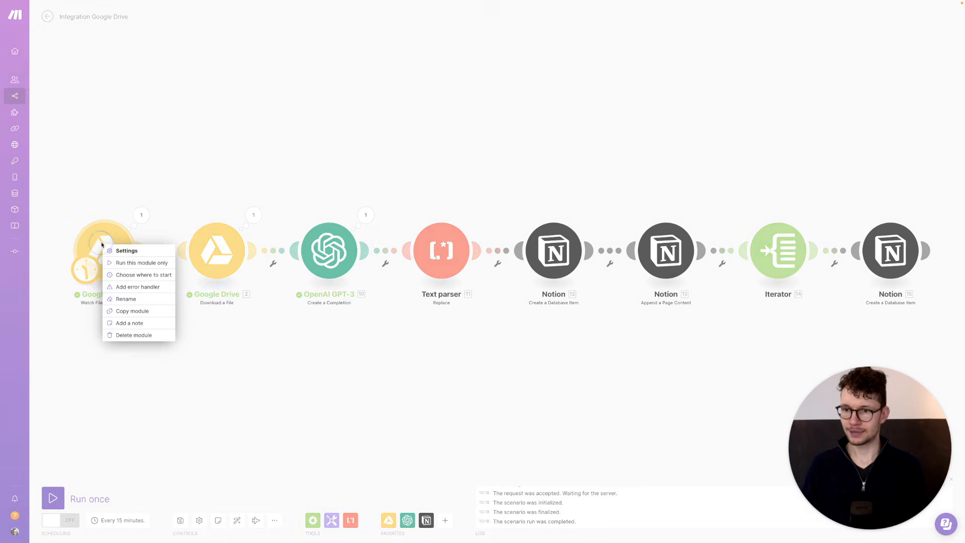
click(138, 275)
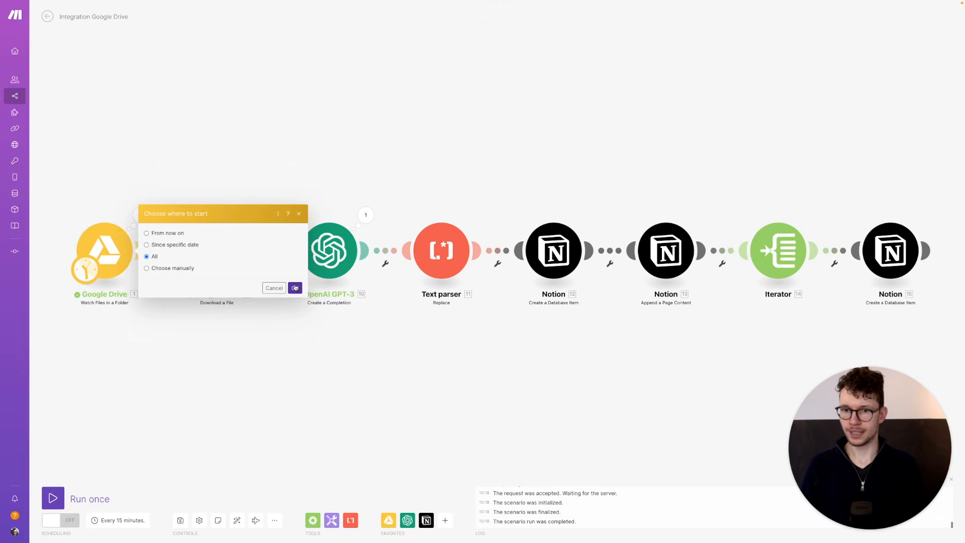
click(295, 287)
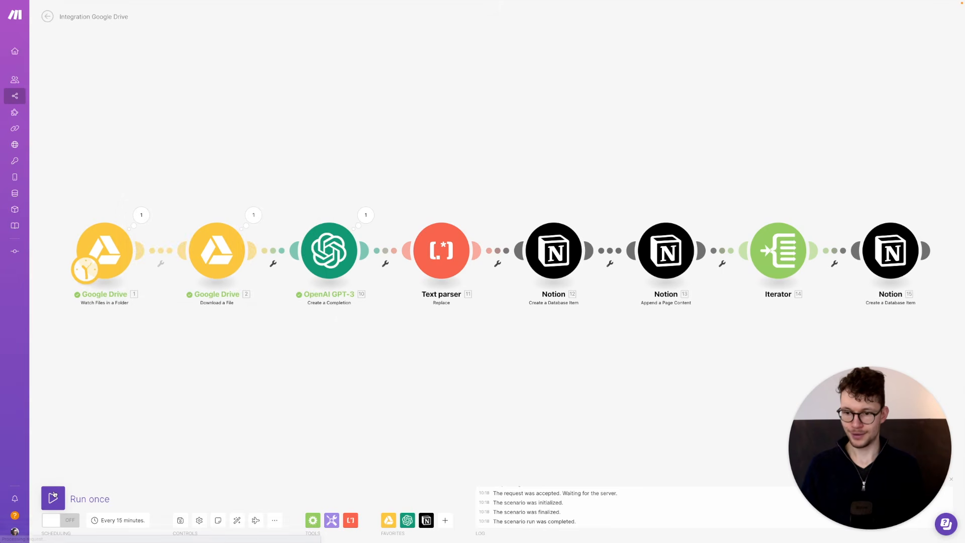
Check the AI Meeting Notes page in Notion, return to Make and run the scenario once
key(ctrl+Left)
key(ctrl+Right)
key(ctrl+Right)
key(ctrl+Left)
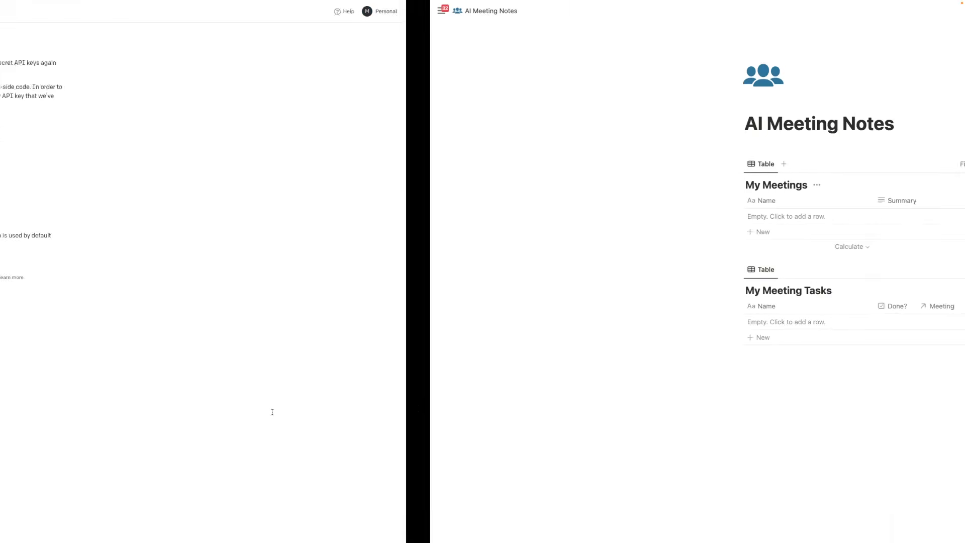
key(ctrl+Left)
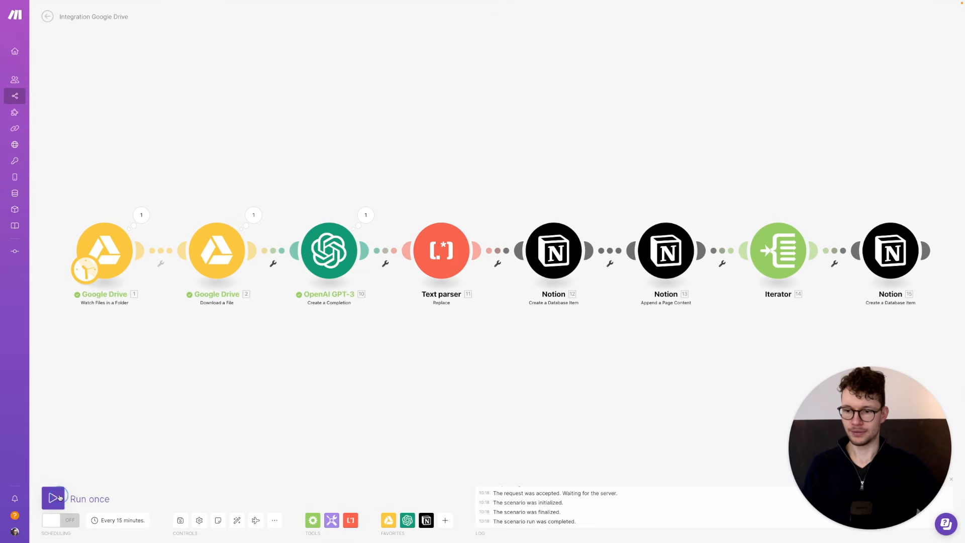
click(55, 497)
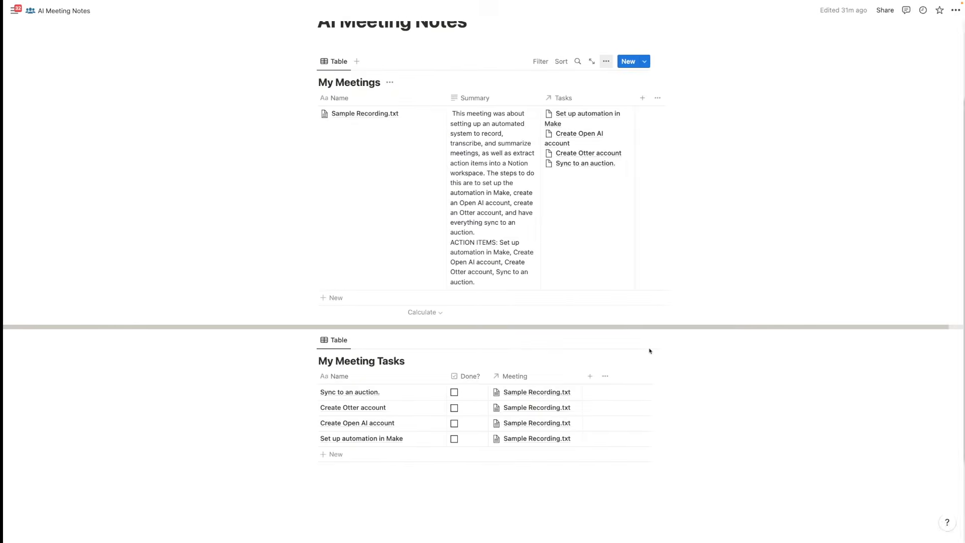
Examine the My Meetings and My Meeting Tasks tables in Notion, including the Sample Recording.txt page, and close that page
scroll(177, 251, up, 1)
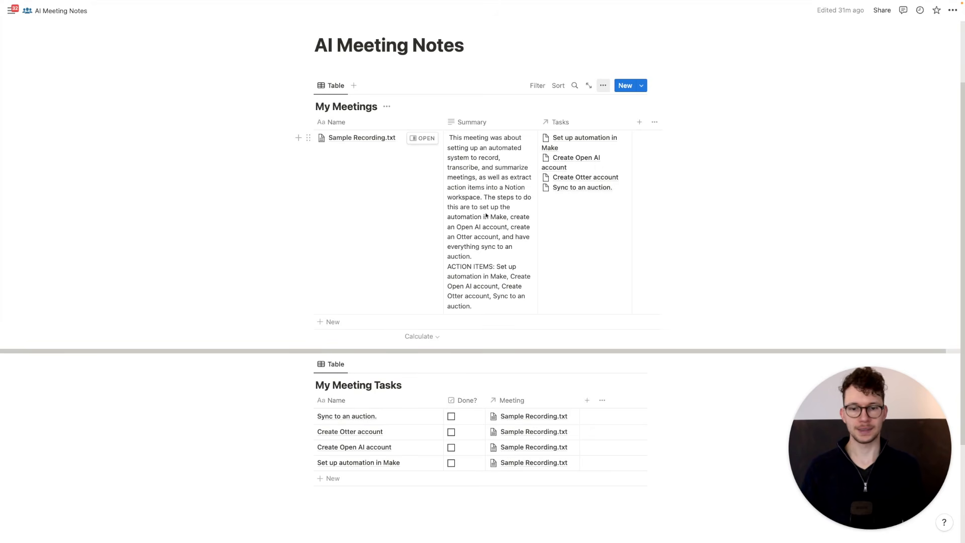
scroll(352, 279, down, 1)
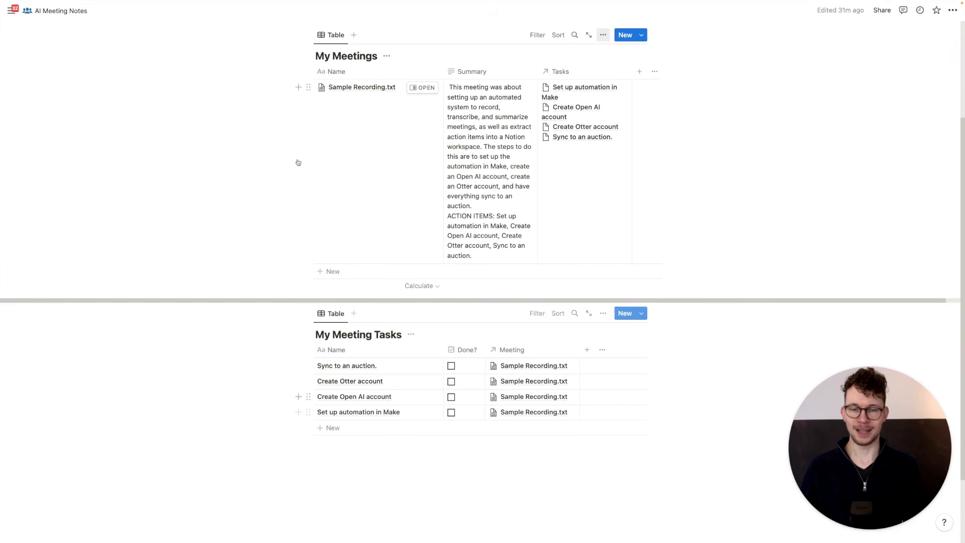
click(420, 91)
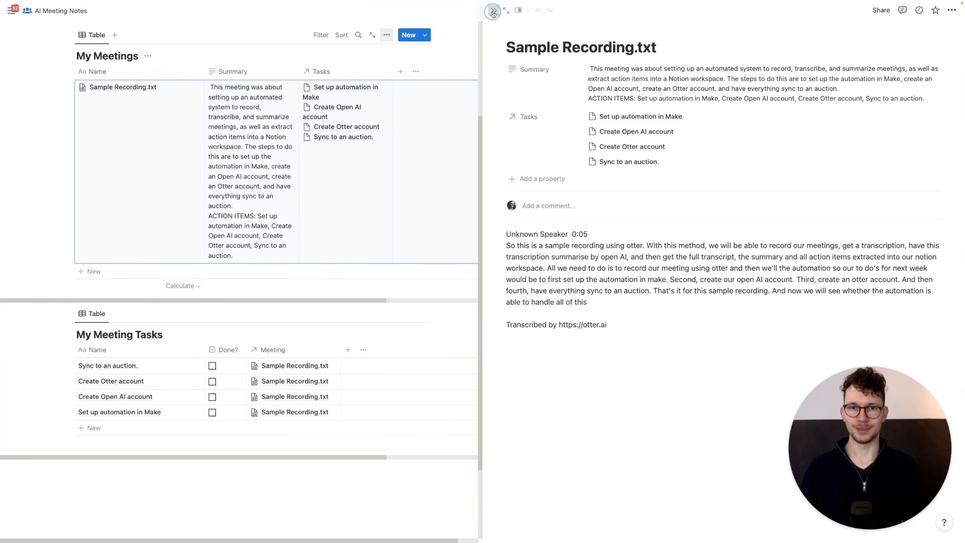
key(Escape)
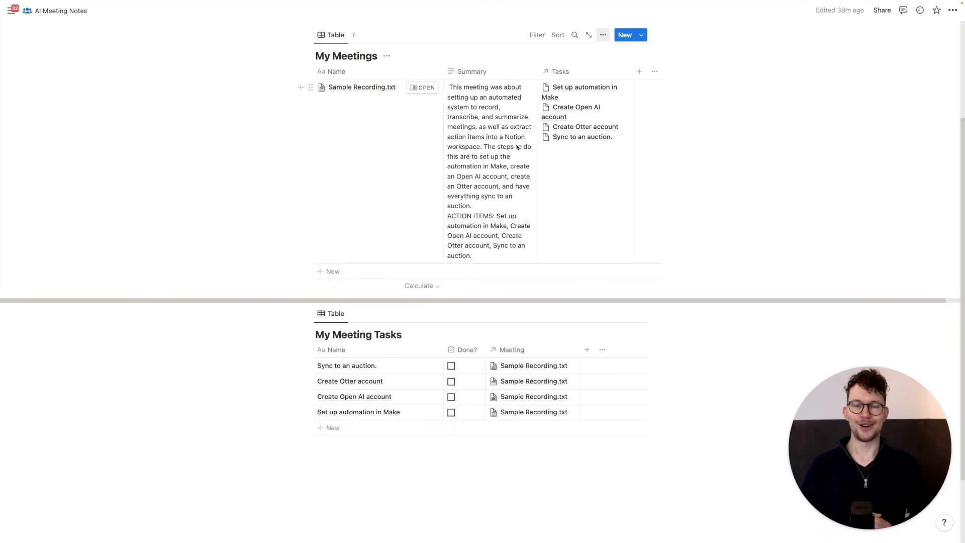